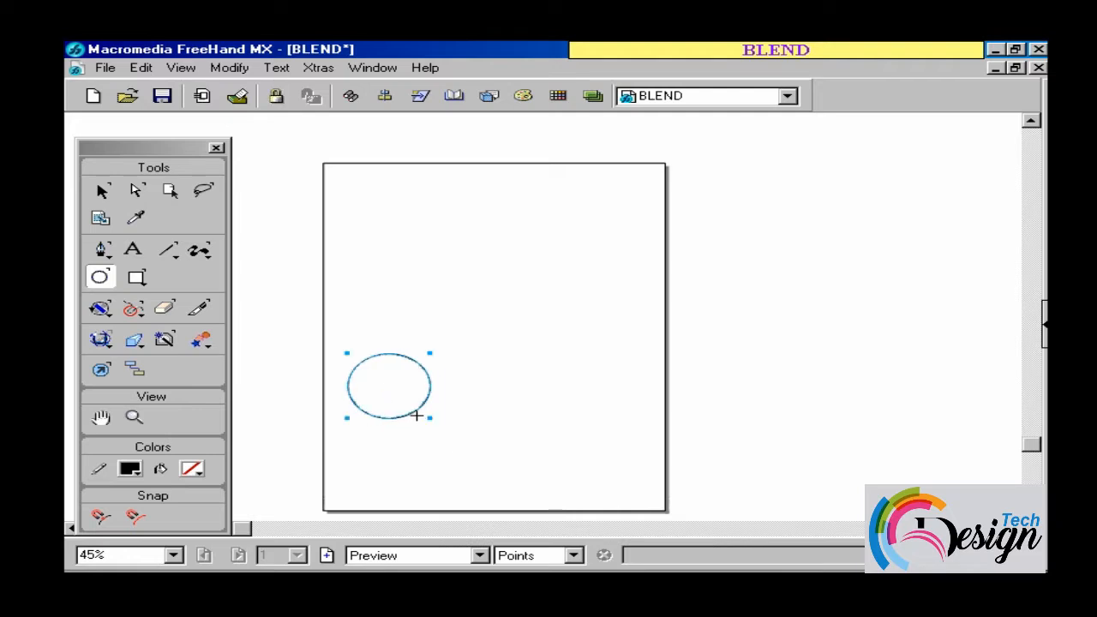
- Draw a rectangle in the upper-right corner of the page, away from the ellipse, and leave it deselected
click(137, 276)
drag(526, 168, 663, 291)
click(102, 190)
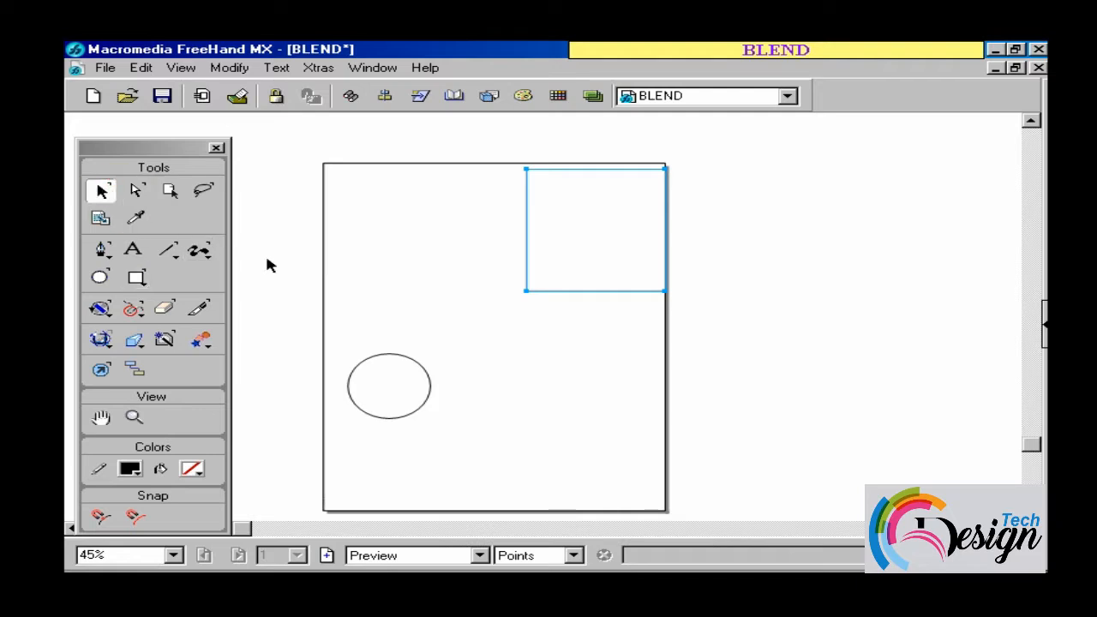
click(365, 312)
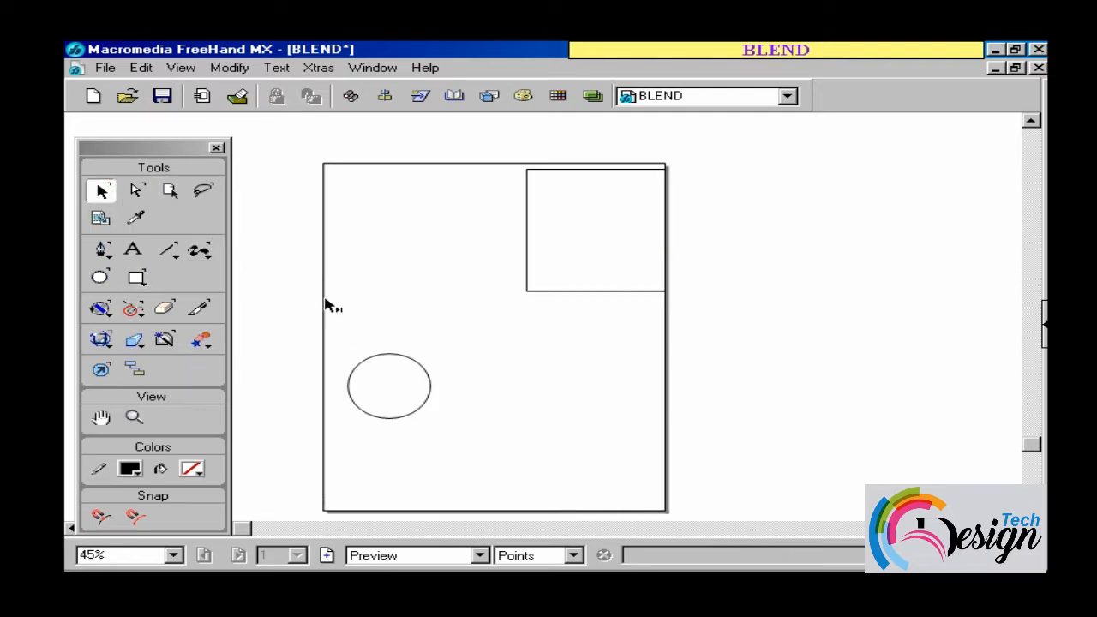
- Blend the ellipse into the rectangle with the Blend tool
key(ctrl+shift+d)
drag(321, 270, 210, 341)
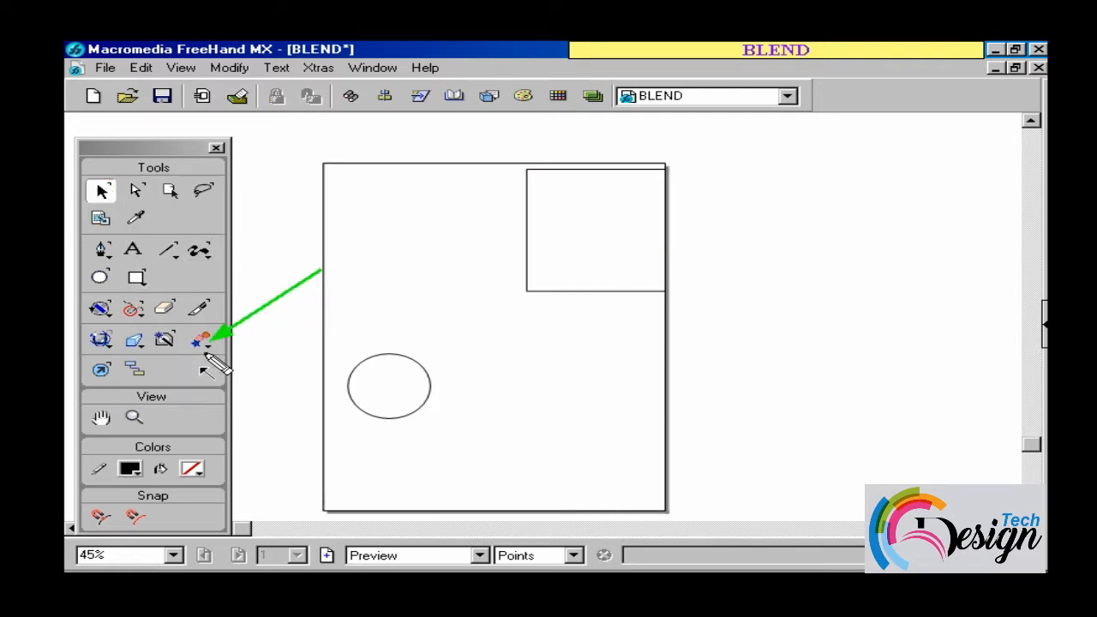
key(ctrl+shift+d)
click(202, 342)
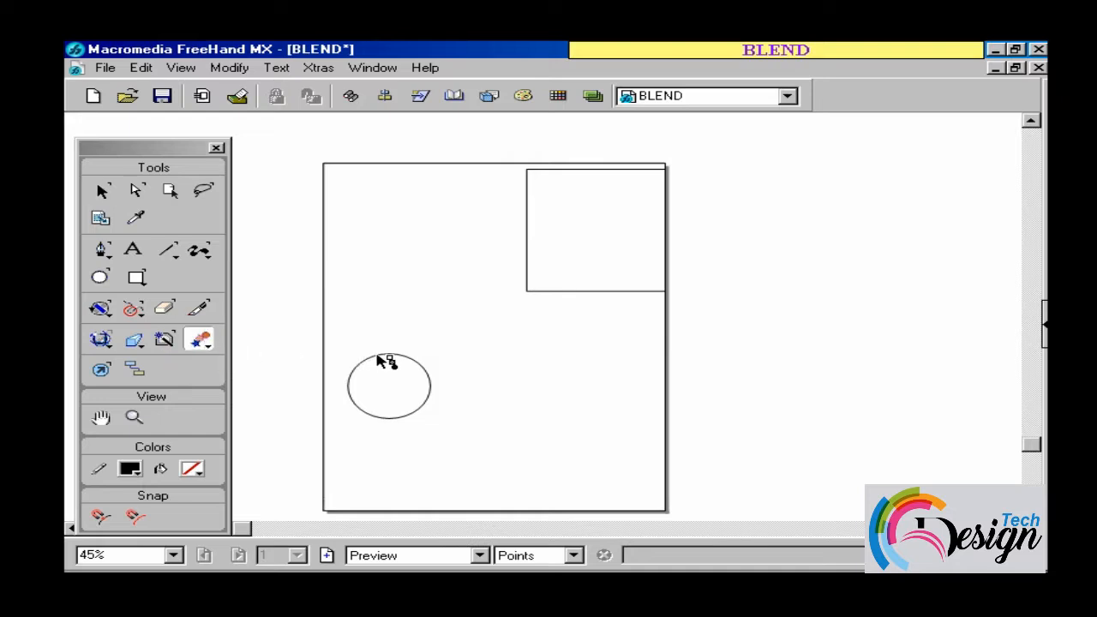
drag(378, 357, 539, 170)
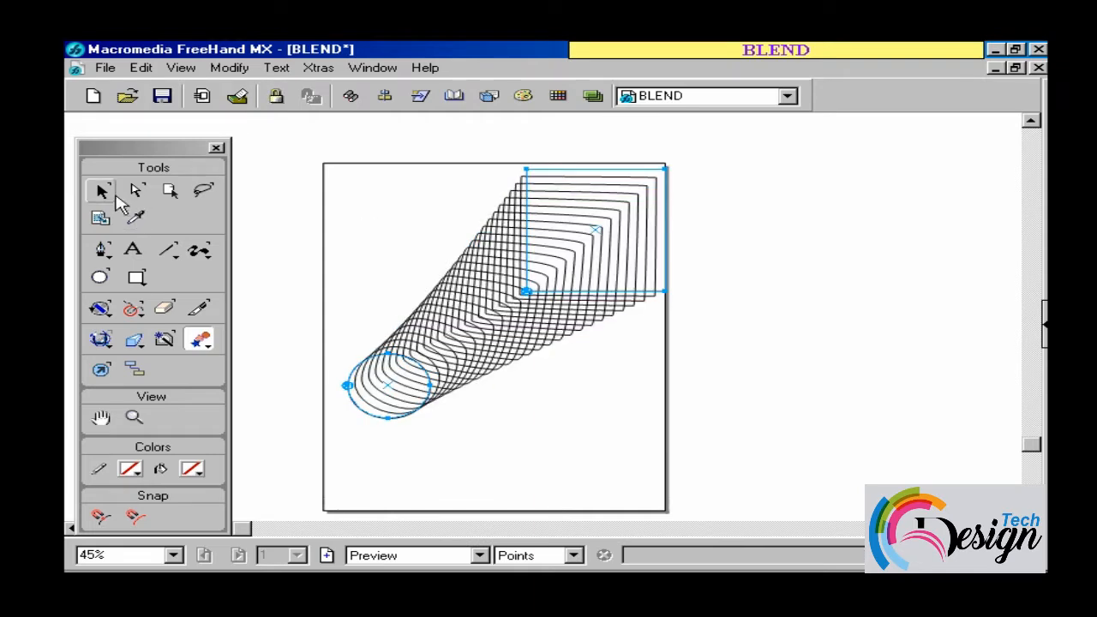
- Fill the whole blend with cyan (00FFFF) and move it slightly down the page
click(105, 192)
click(519, 301)
drag(519, 301, 505, 336)
click(192, 469)
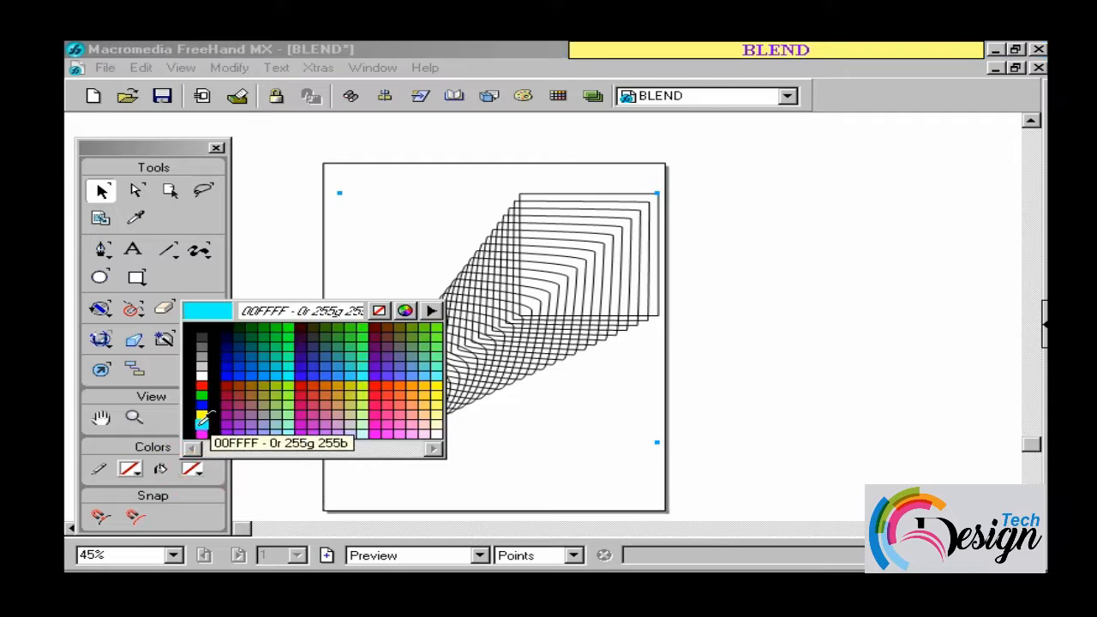
click(199, 432)
drag(457, 395, 451, 335)
drag(479, 282, 494, 351)
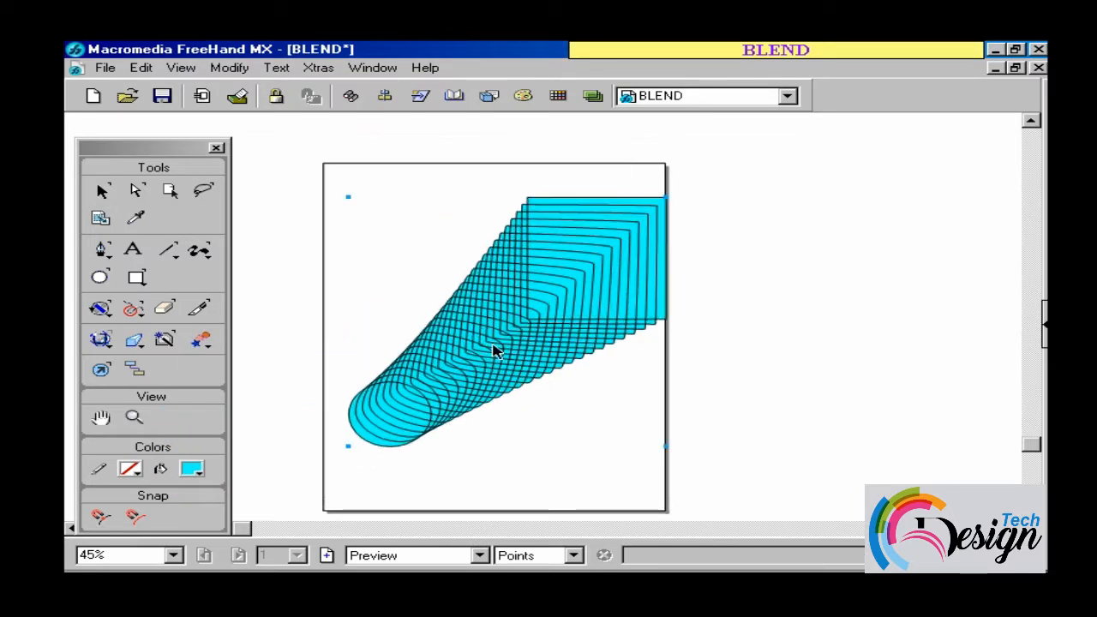
- Set the blend's number of steps to 20 in its object properties
click(1043, 330)
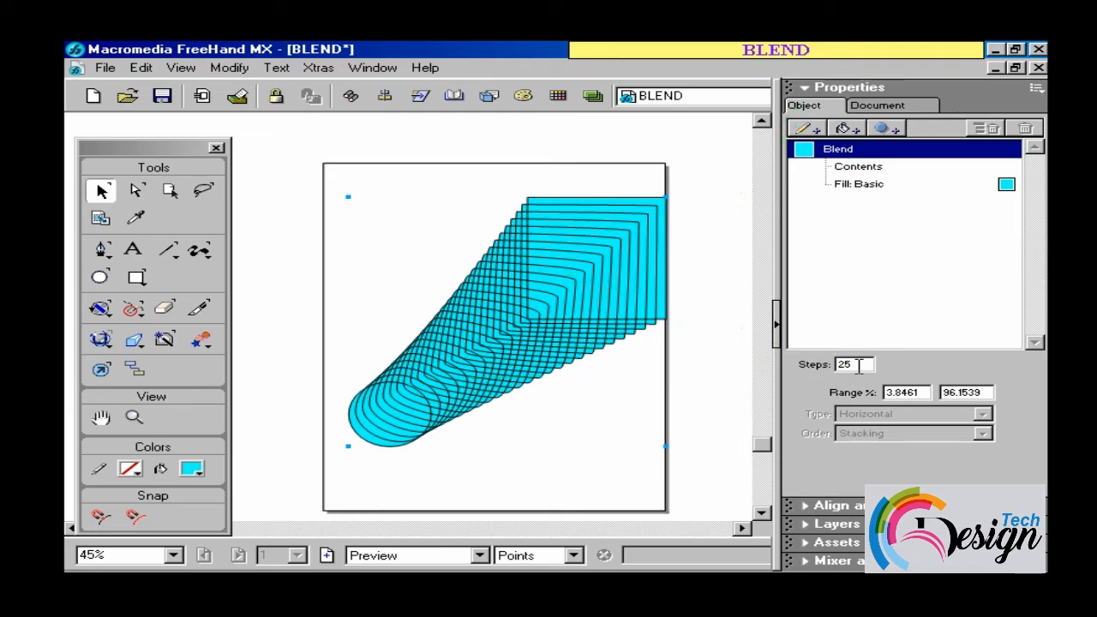
double_click(858, 365)
text(20)
key(Return)
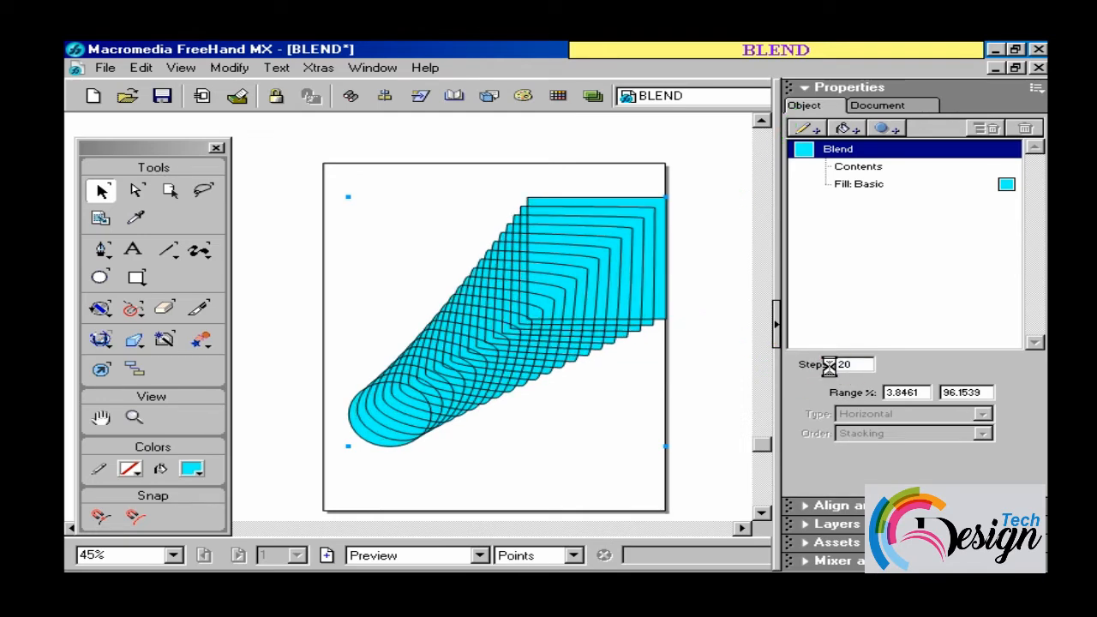
- Reduce the blend's number of steps to 10
double_click(854, 365)
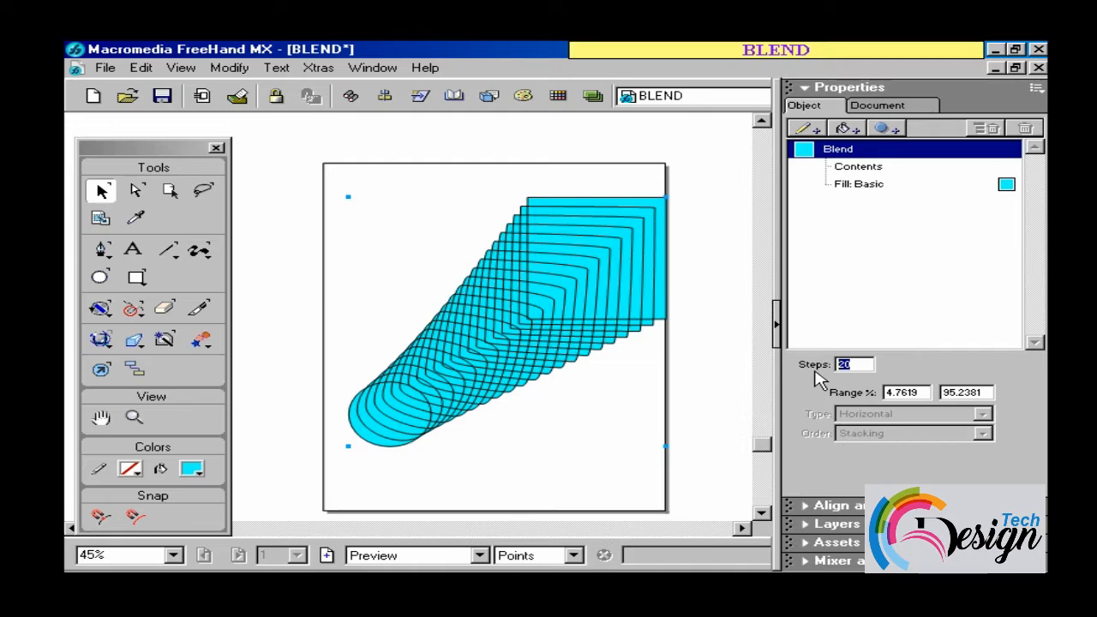
key(Return)
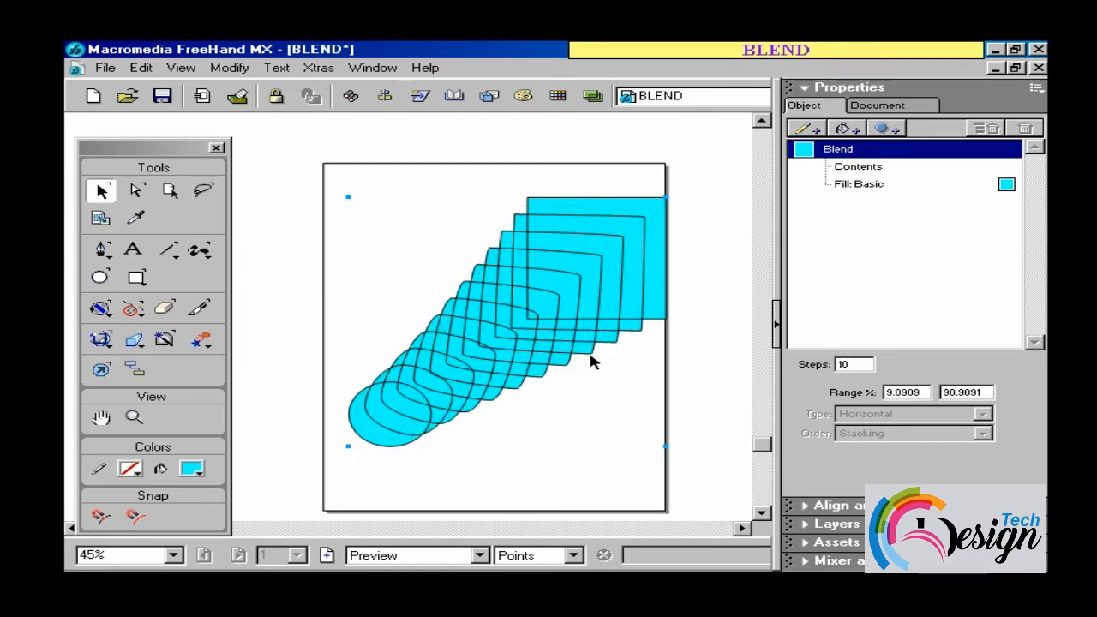
click(415, 277)
drag(508, 317, 508, 366)
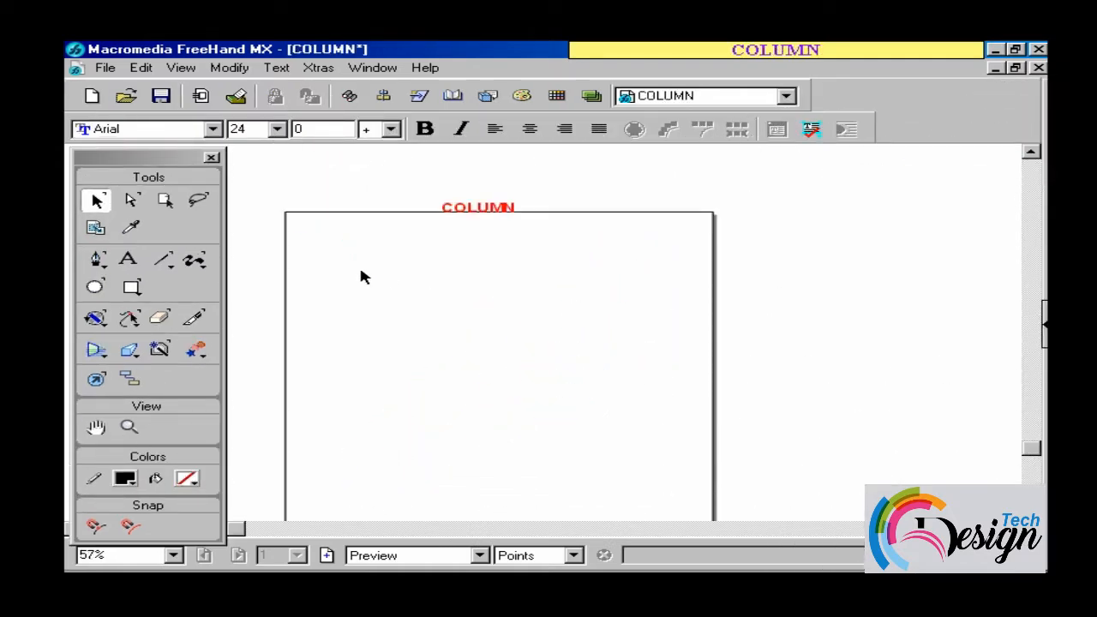
- Draw a text block of about 563 by 512 points across the page below the COLUMN heading and select it
click(127, 259)
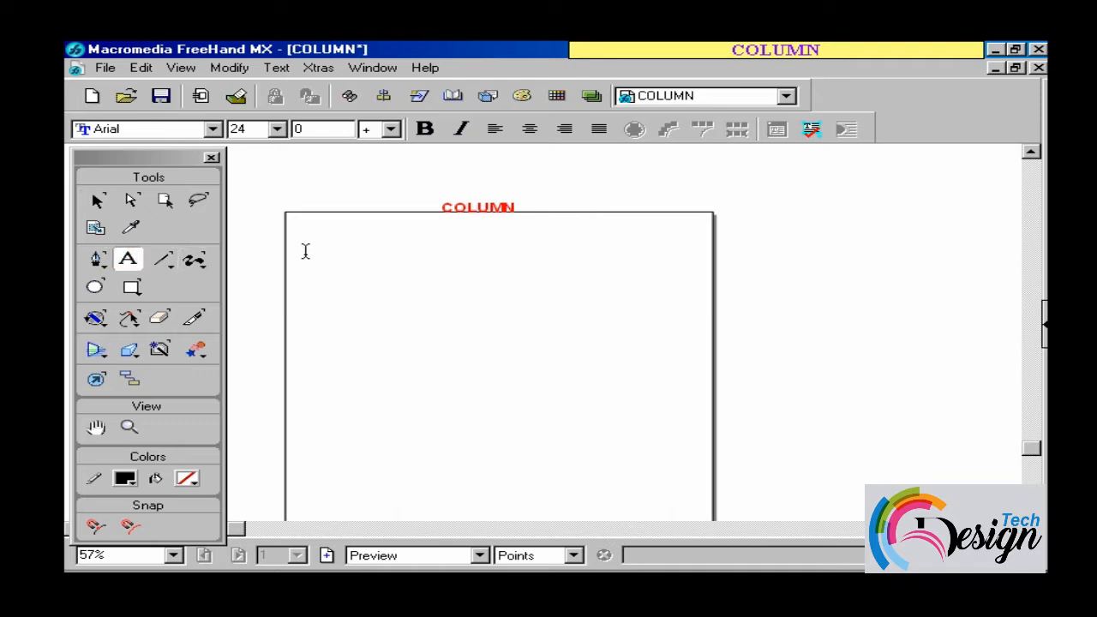
drag(302, 230, 694, 508)
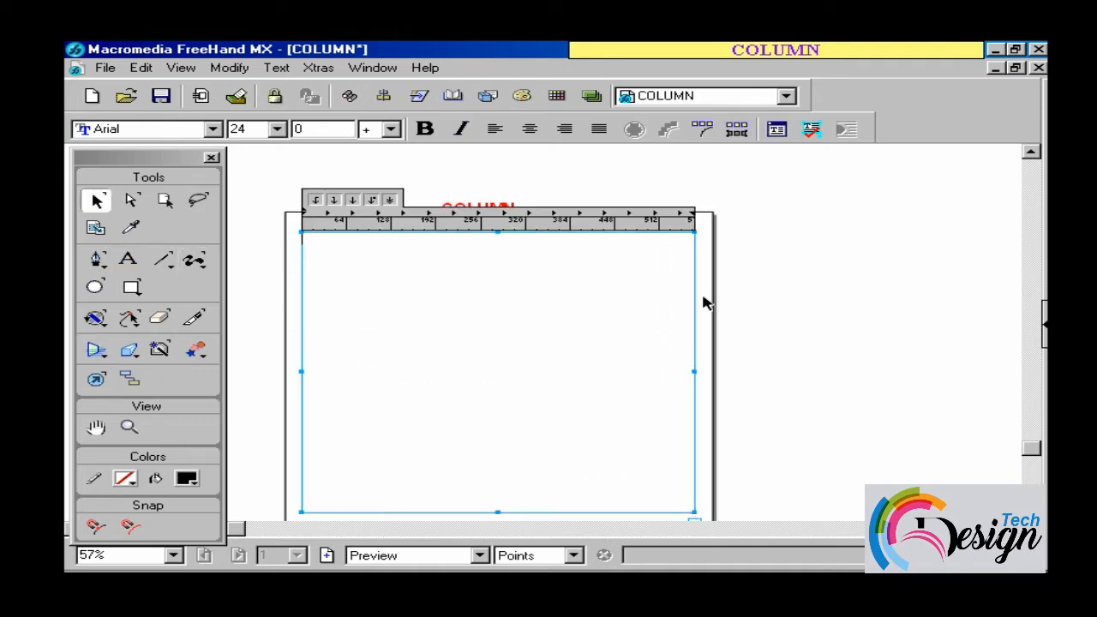
click(653, 169)
click(518, 288)
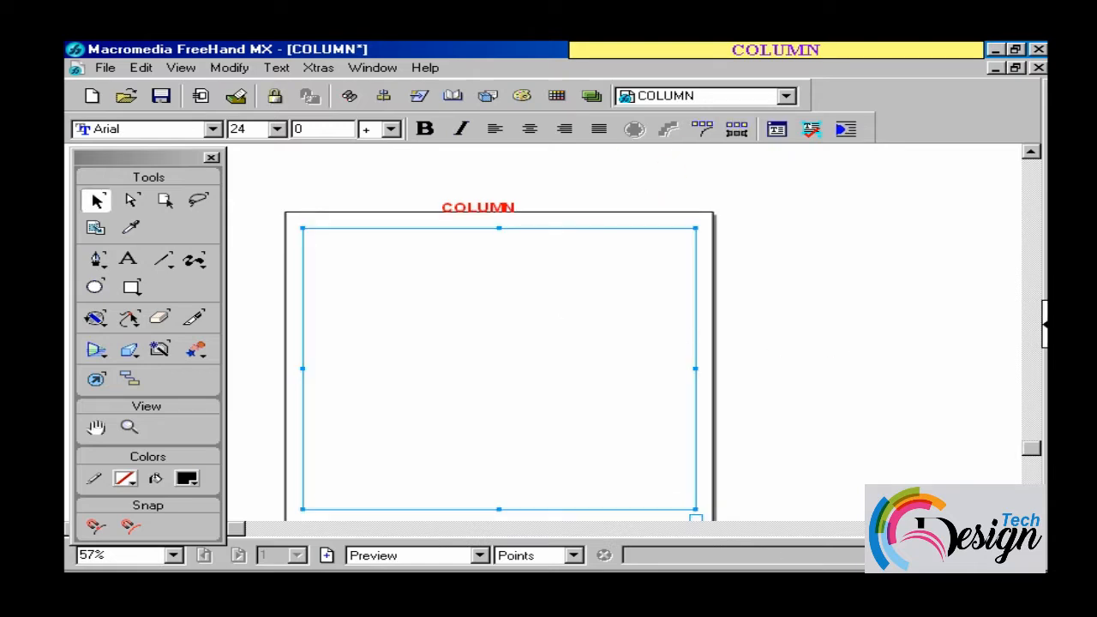
- Divide the text block into columns, trying 2 before settling on 3
click(1044, 324)
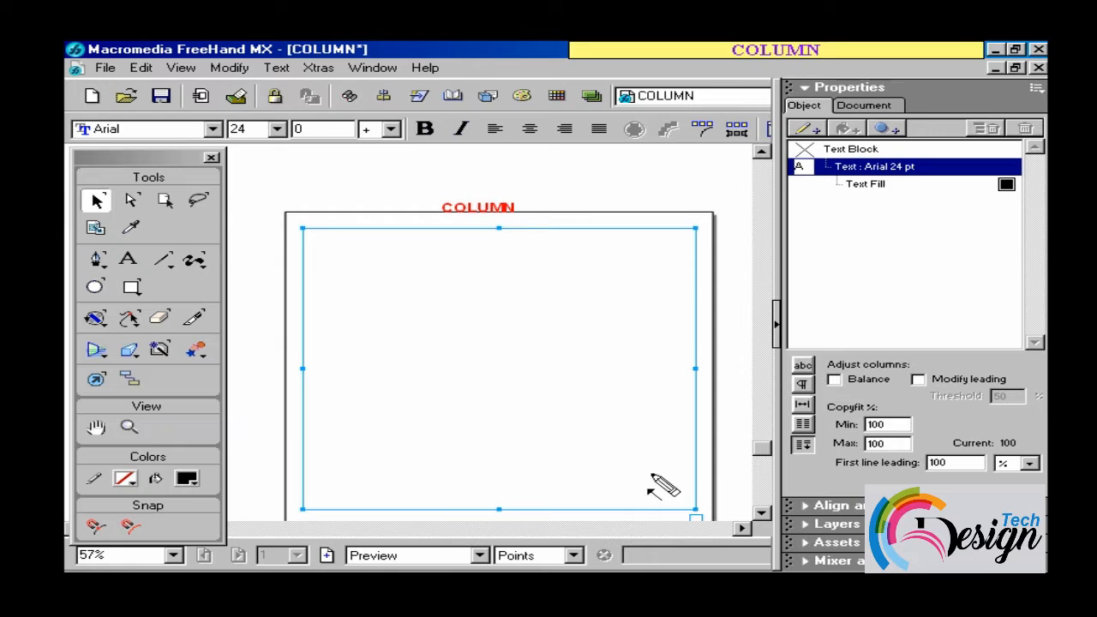
click(804, 426)
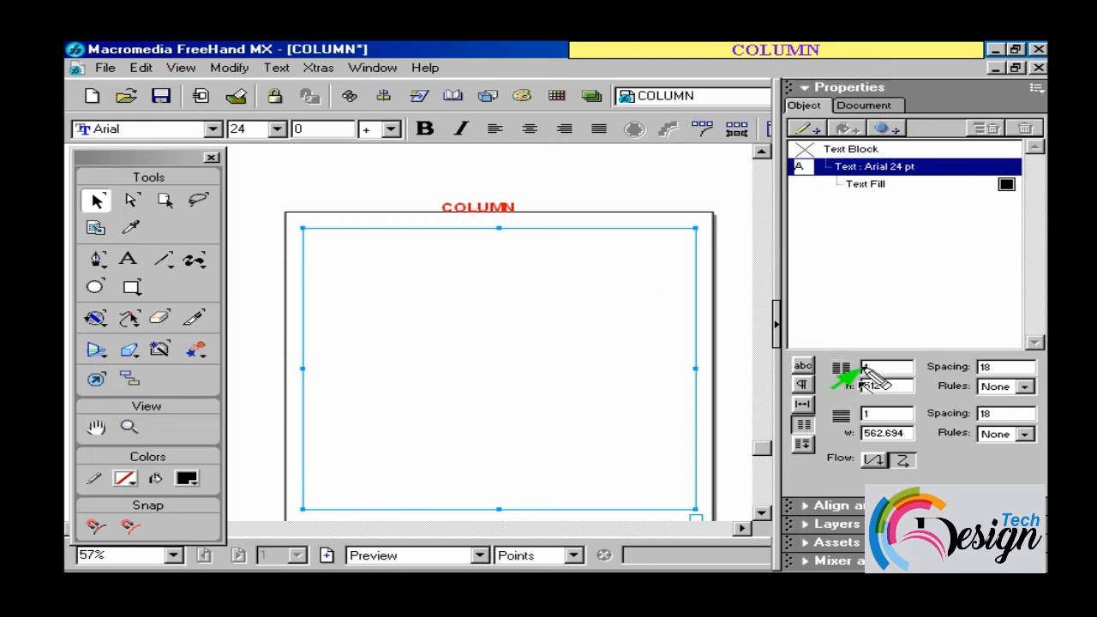
drag(878, 368, 852, 364)
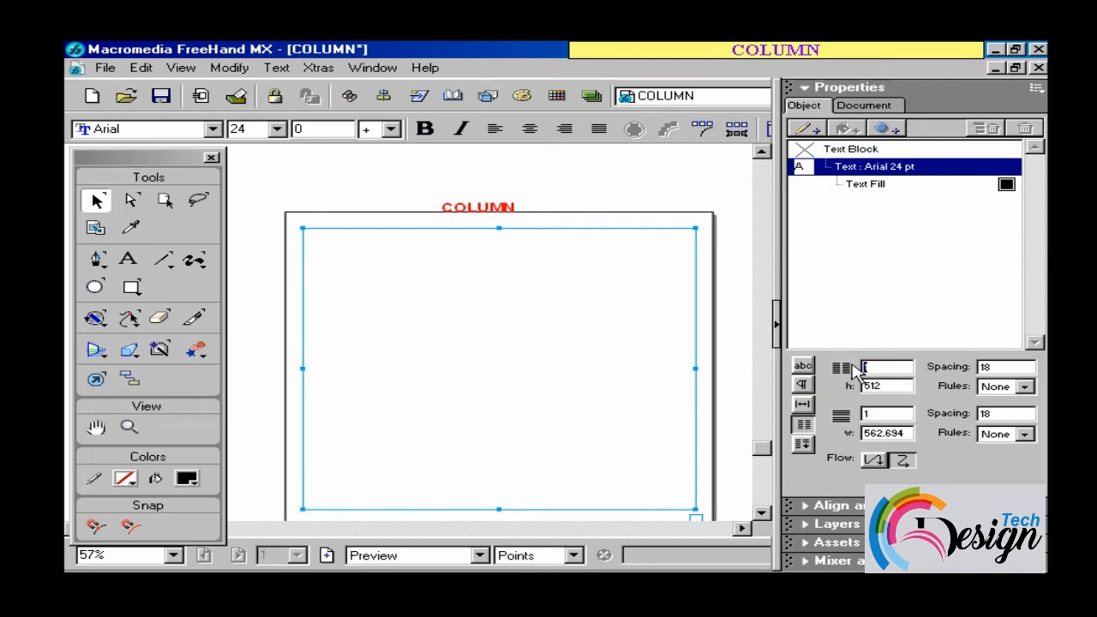
text(2)
key(Return)
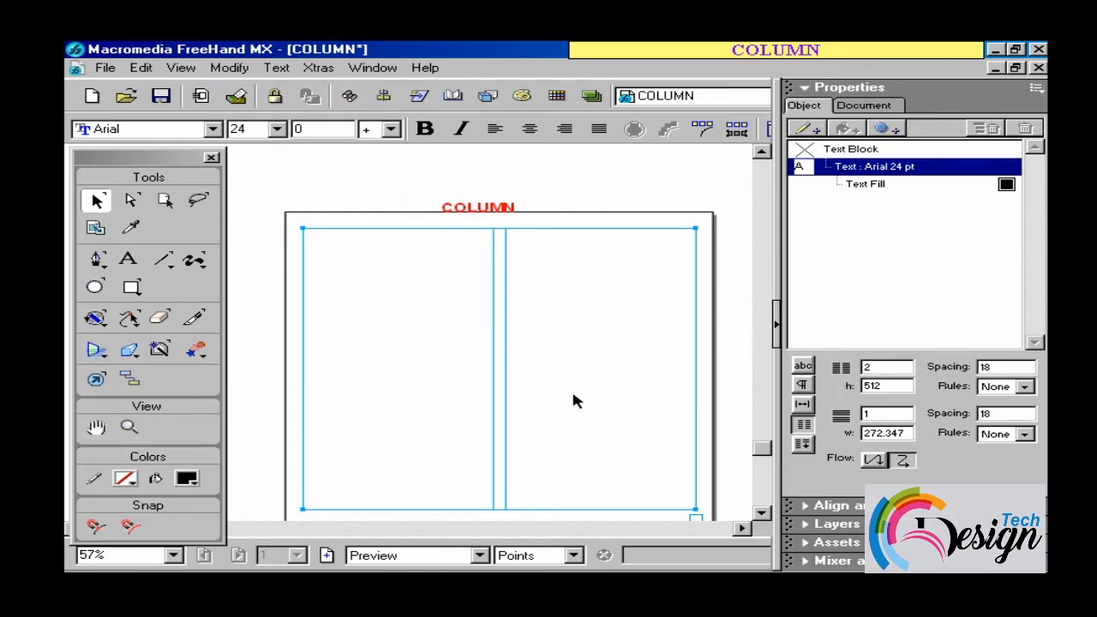
text(3)
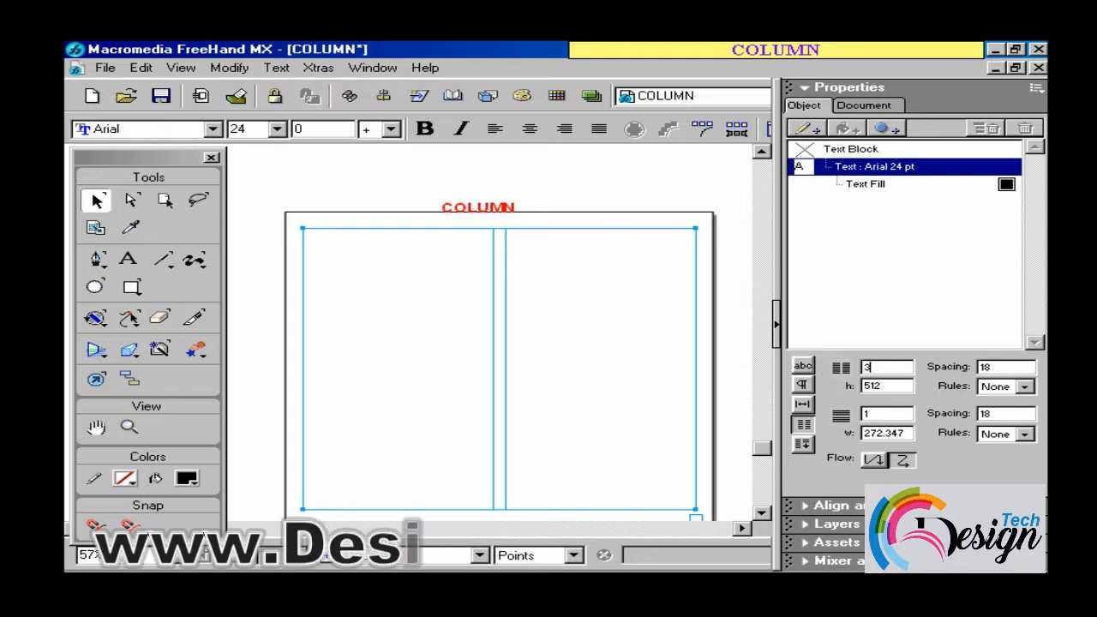
key(Return)
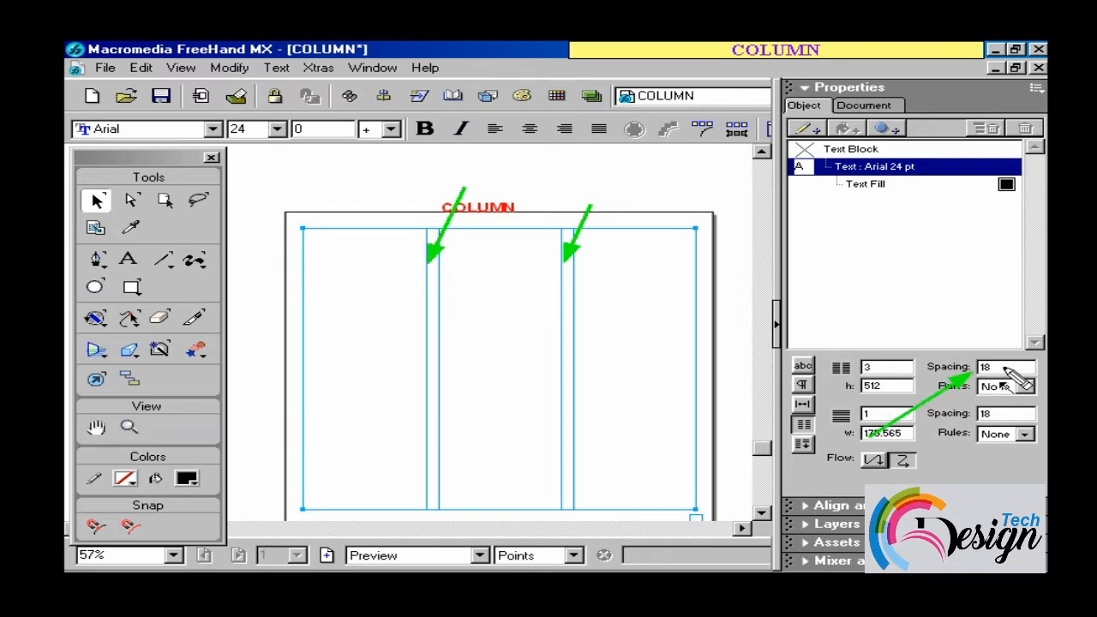
- Set the spacing between the text block's columns to 10
key(Escape)
drag(1008, 368, 941, 371)
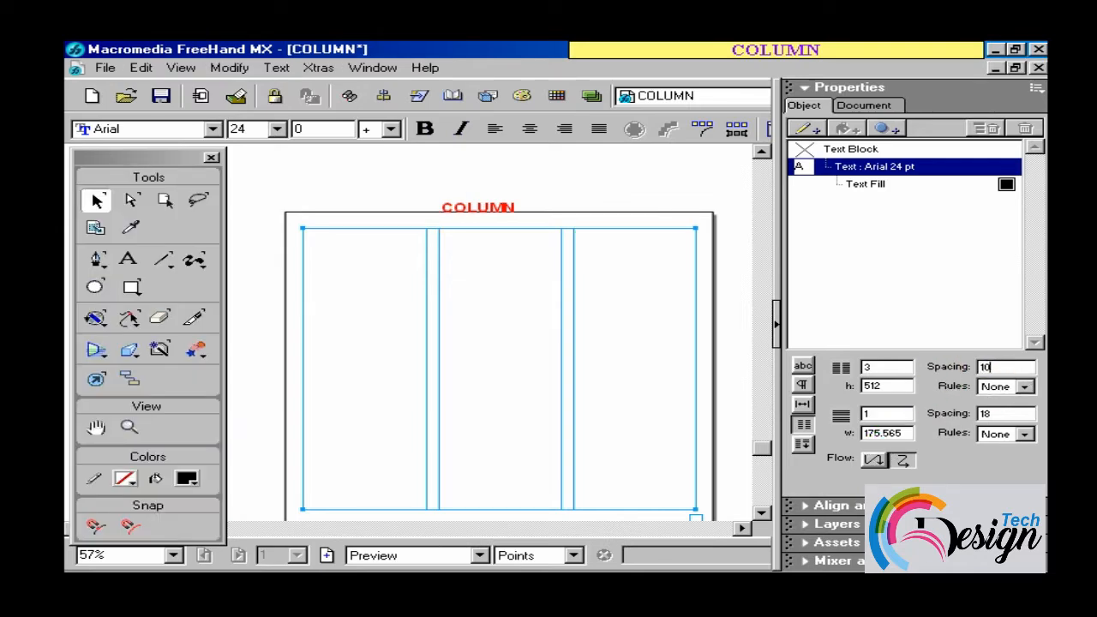
key(Return)
- Try a column spacing of 5 in the text block and return it to 10
drag(996, 366, 958, 368)
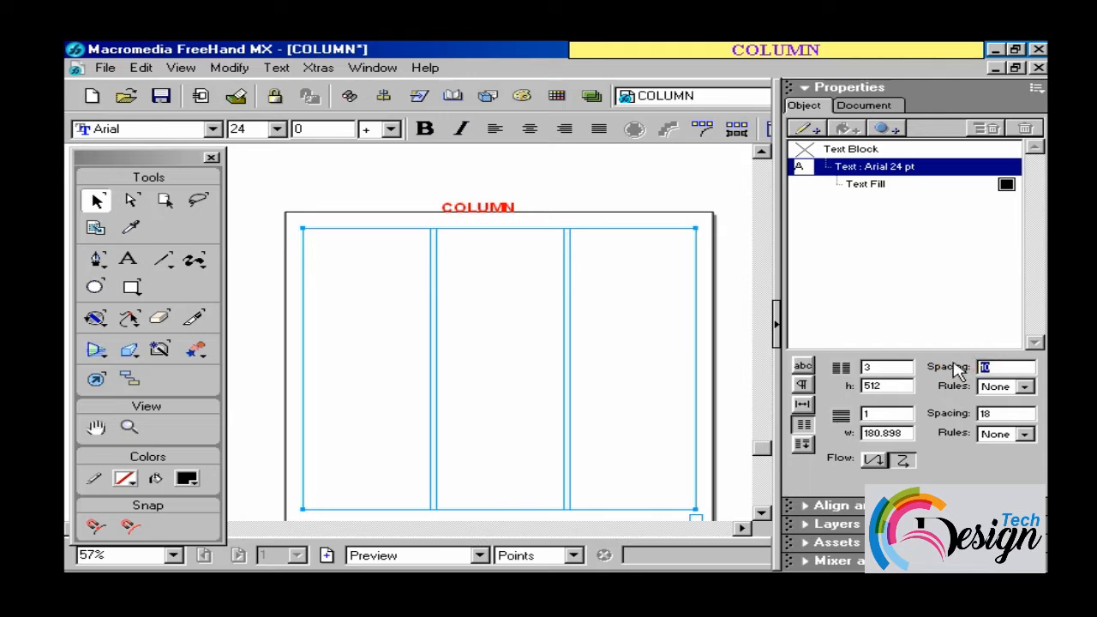
text(5)
key(Return)
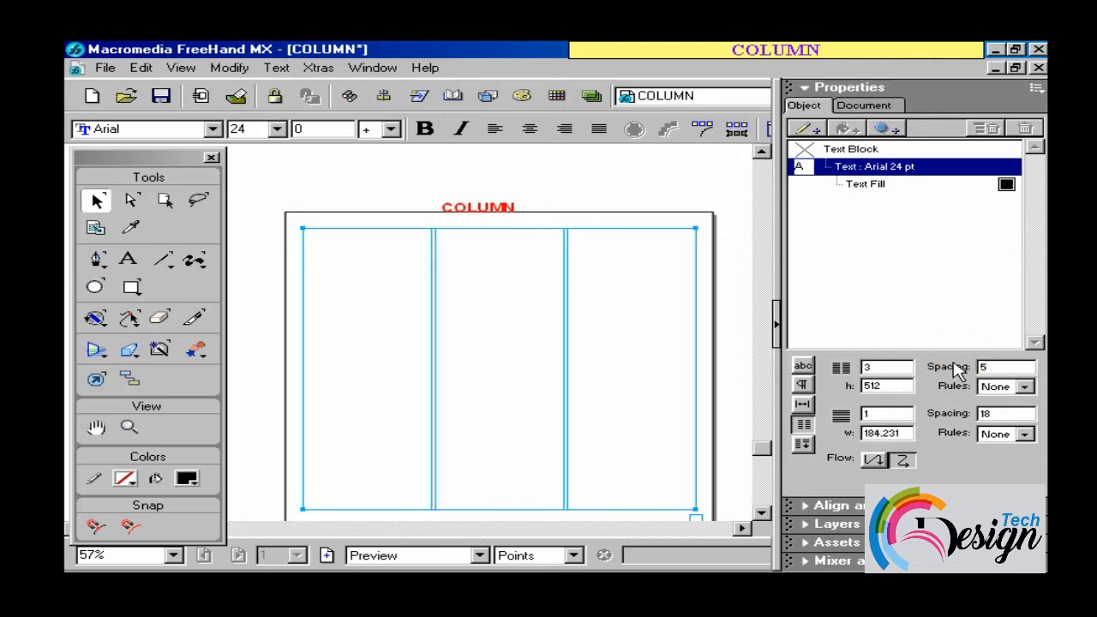
drag(977, 366, 959, 377)
key(Return)
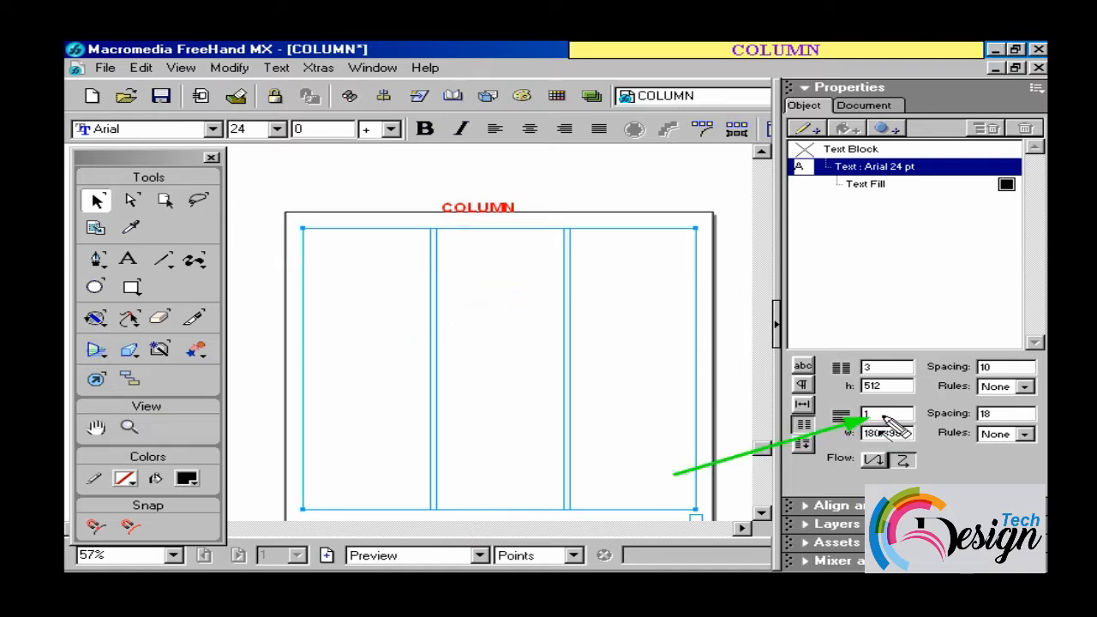
- Divide the three-column text block into 2 rows
click(853, 417)
key(Return)
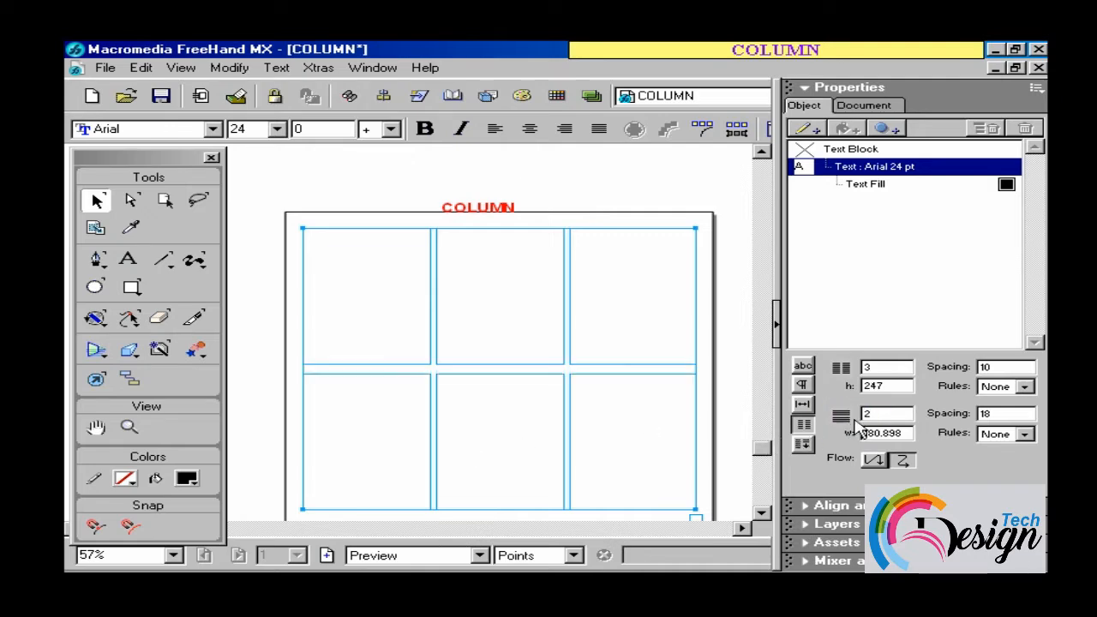
- Try 3 rows in the text block and return the row count to 2
drag(879, 414, 827, 415)
text(3)
key(Return)
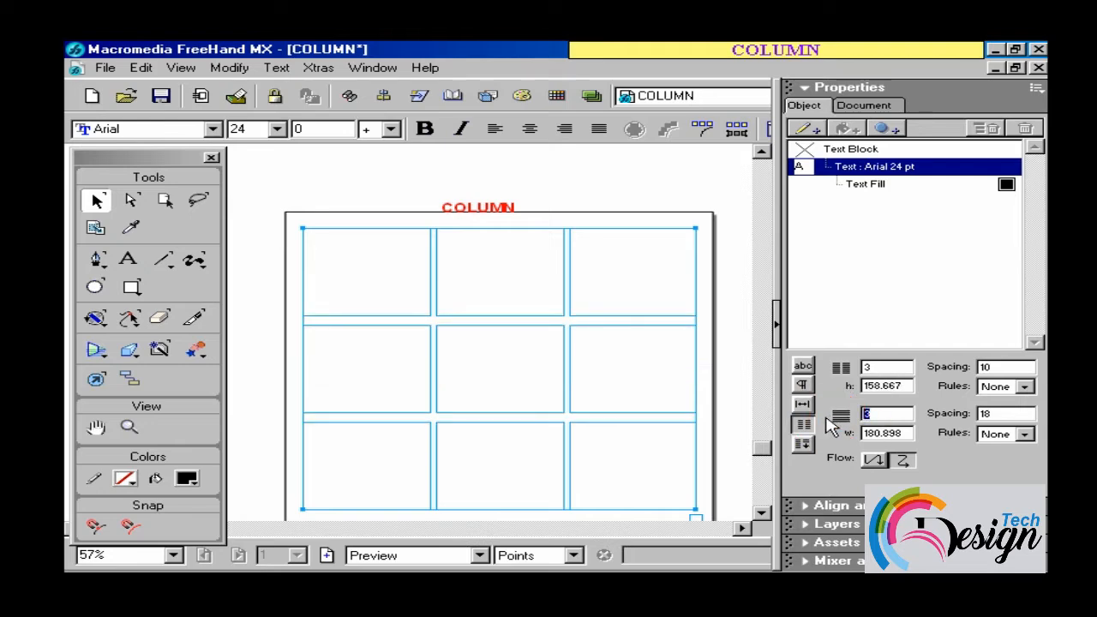
key(Return)
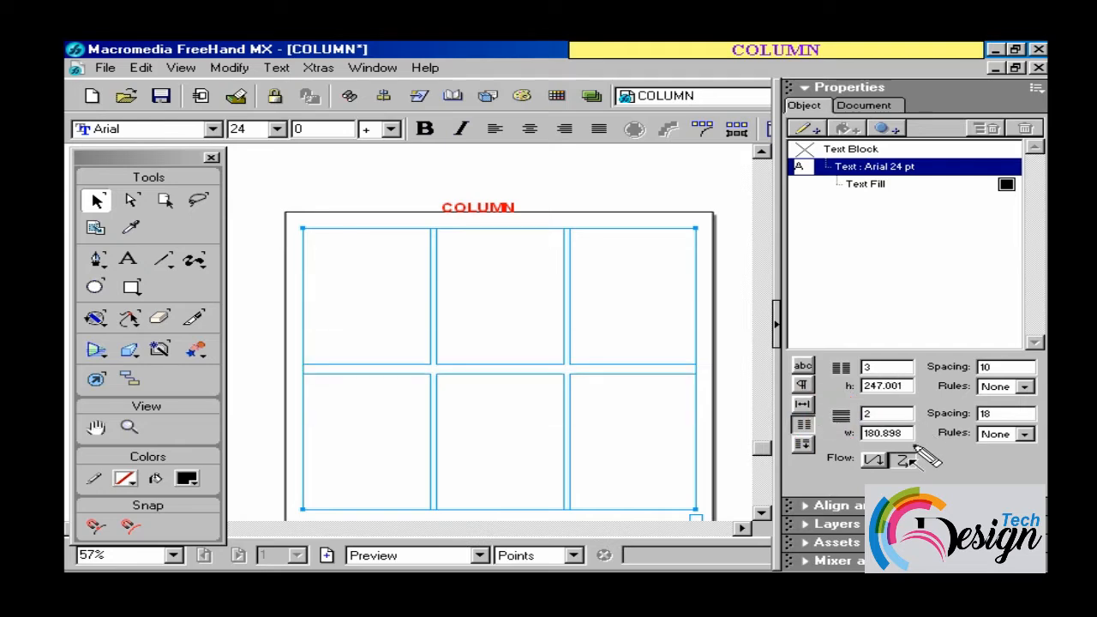
- Set the spacing between the text block's rows to 10
drag(1007, 413, 959, 412)
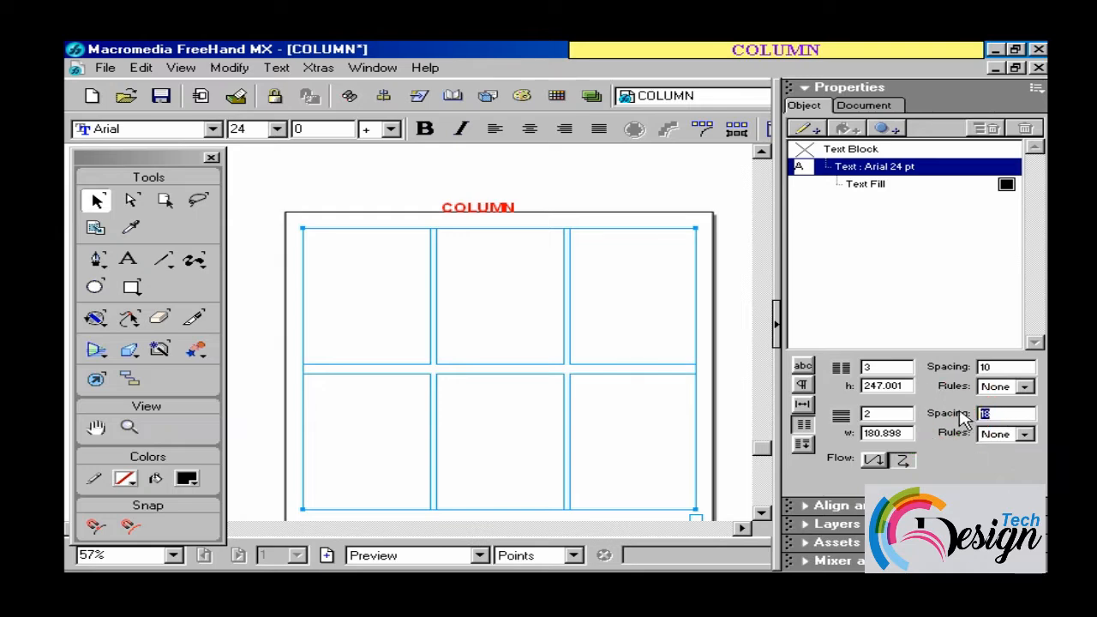
text(10)
key(Return)
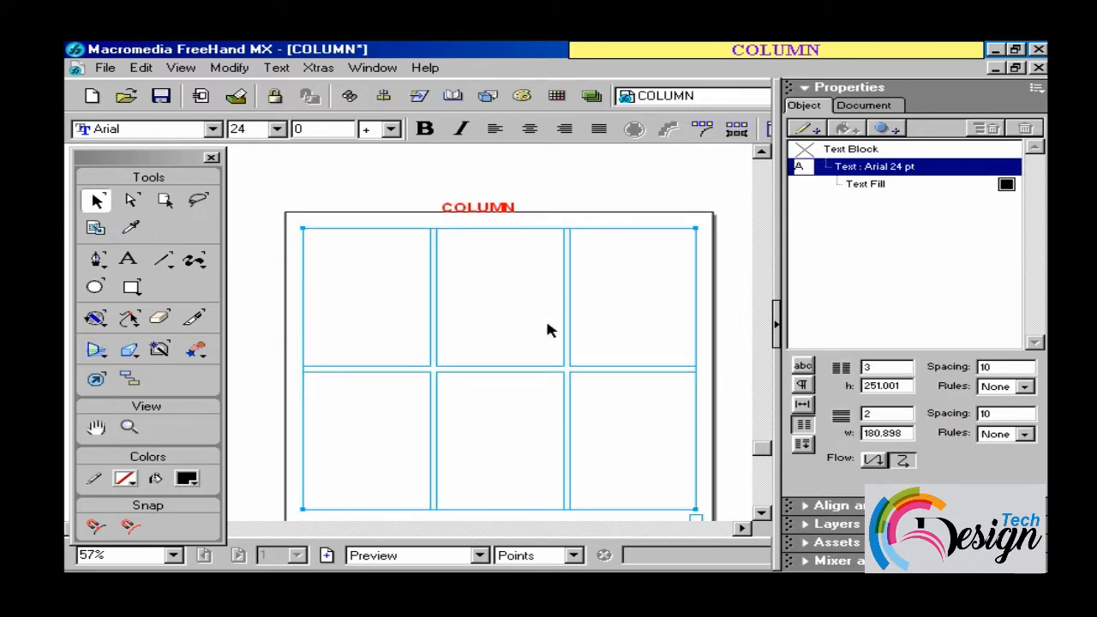
- Fill the first cell of the text block with filler text until it runs over into the second column
click(128, 259)
click(338, 239)
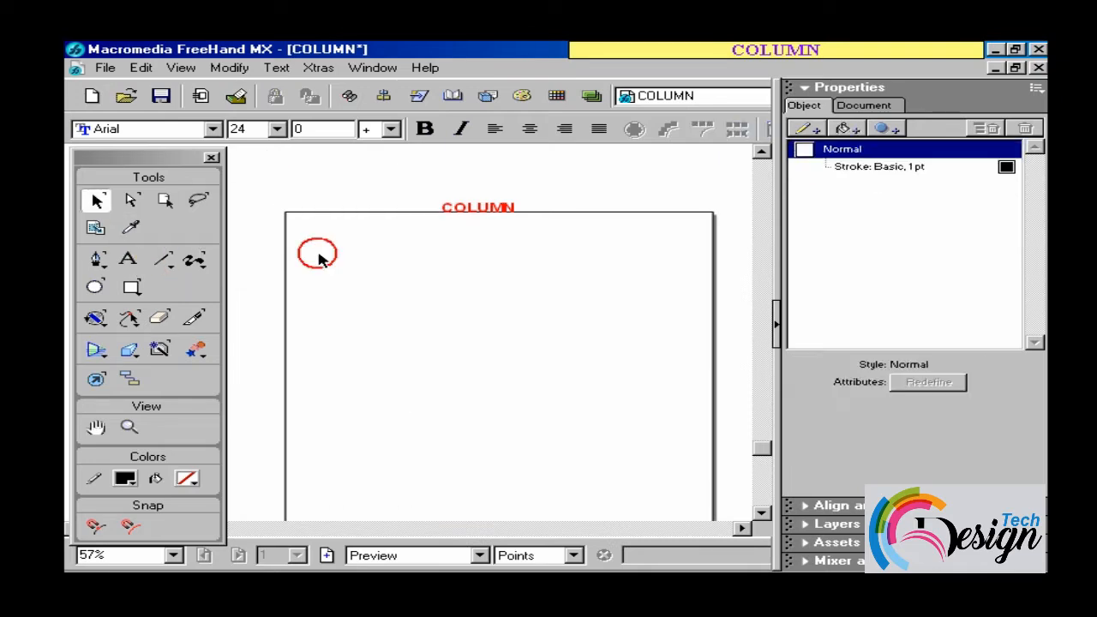
click(328, 241)
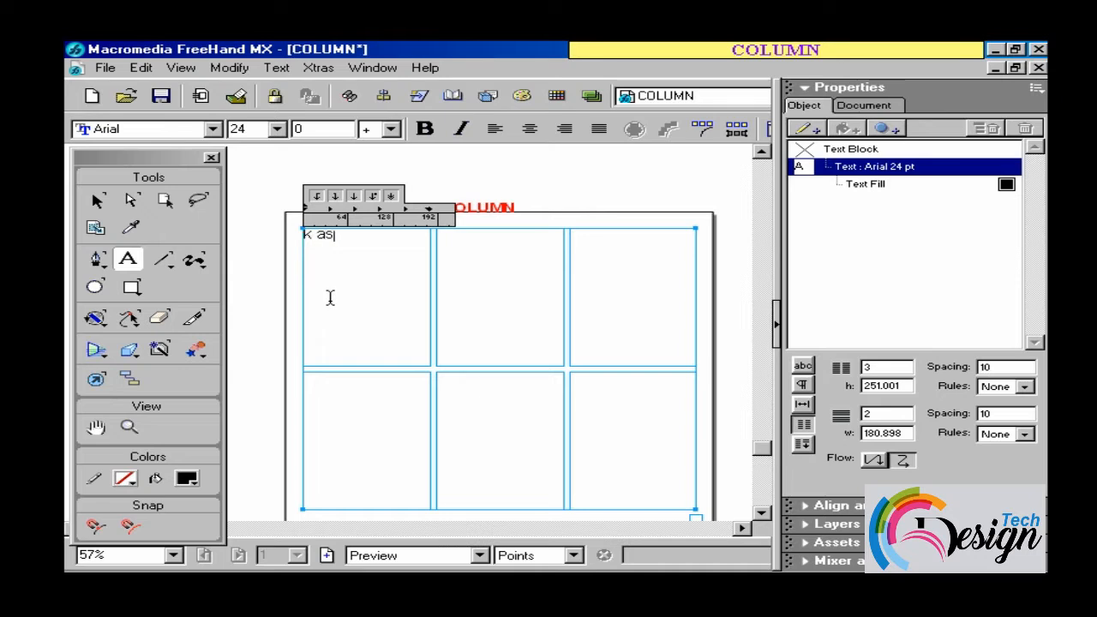
text(adp)
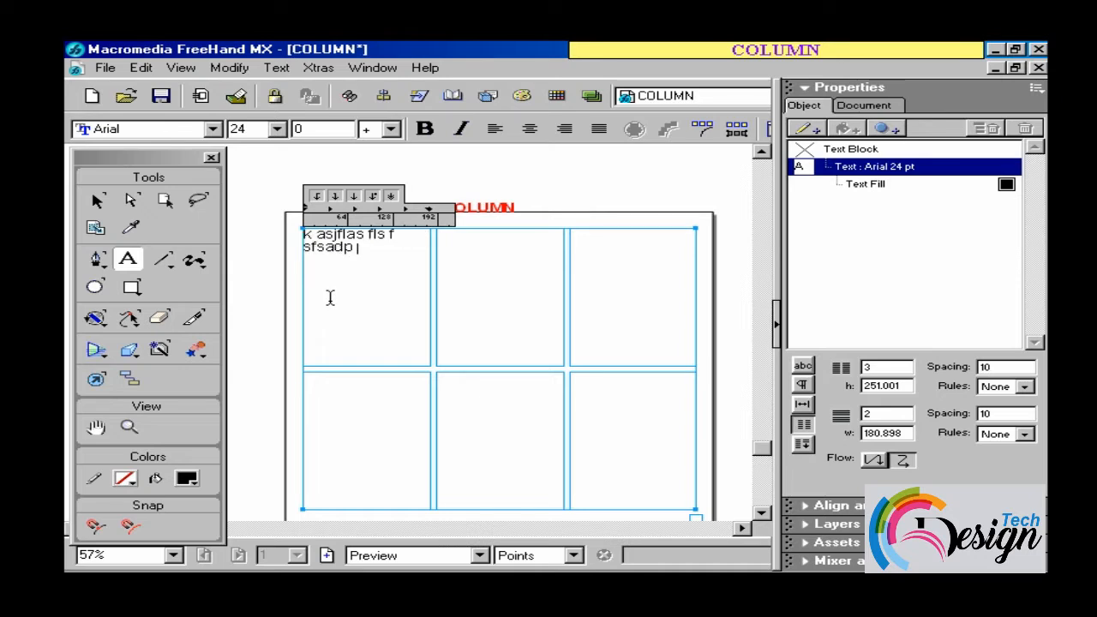
text( fsdf sd fsdr)
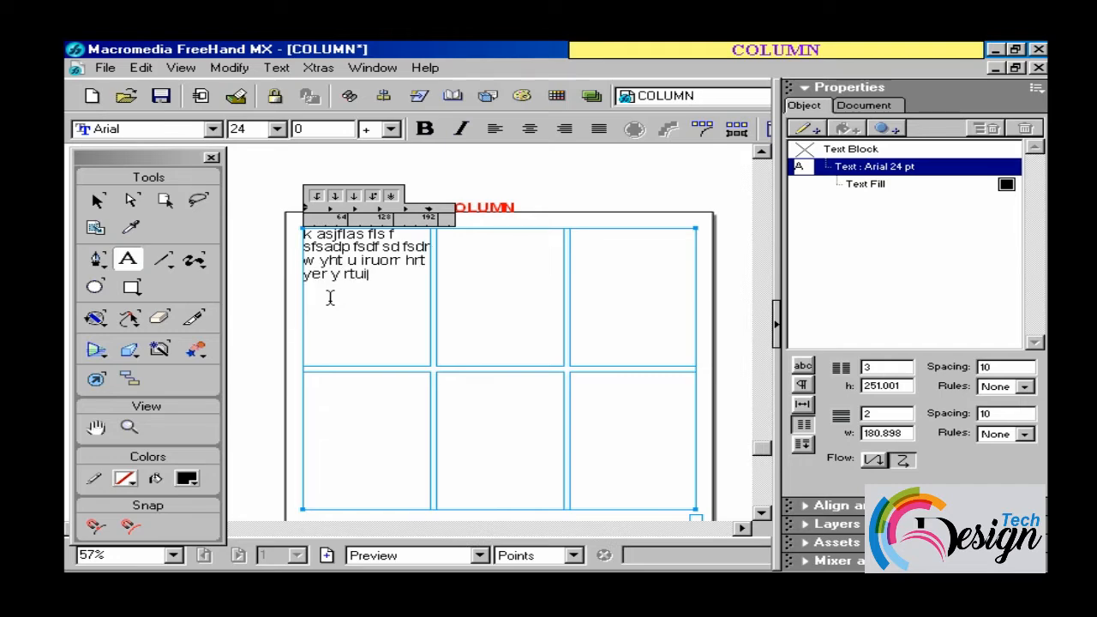
text( w yhty rt uyrt)
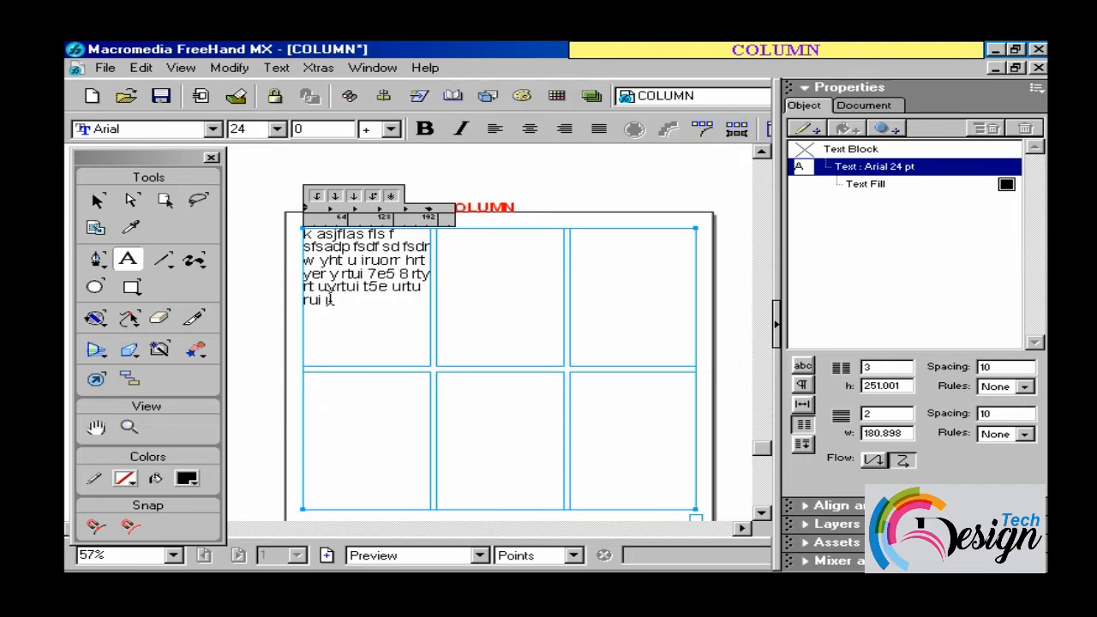
text( rt uj ty it eu rt yiet7 9  hj ghk ry68  yj yk)
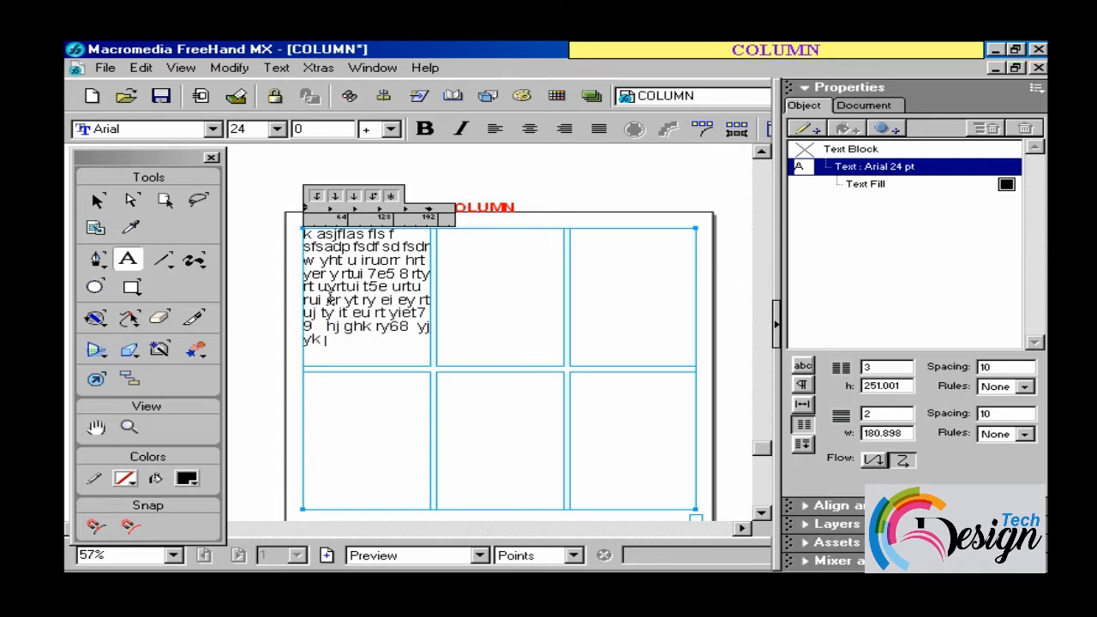
text( ghj fgj)
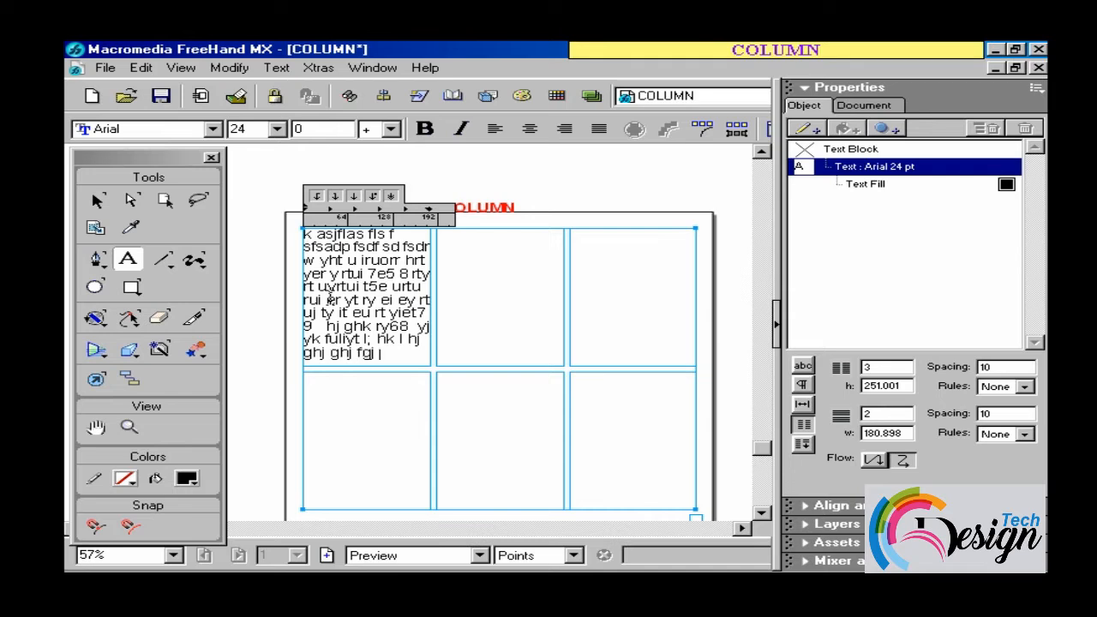
text(t)
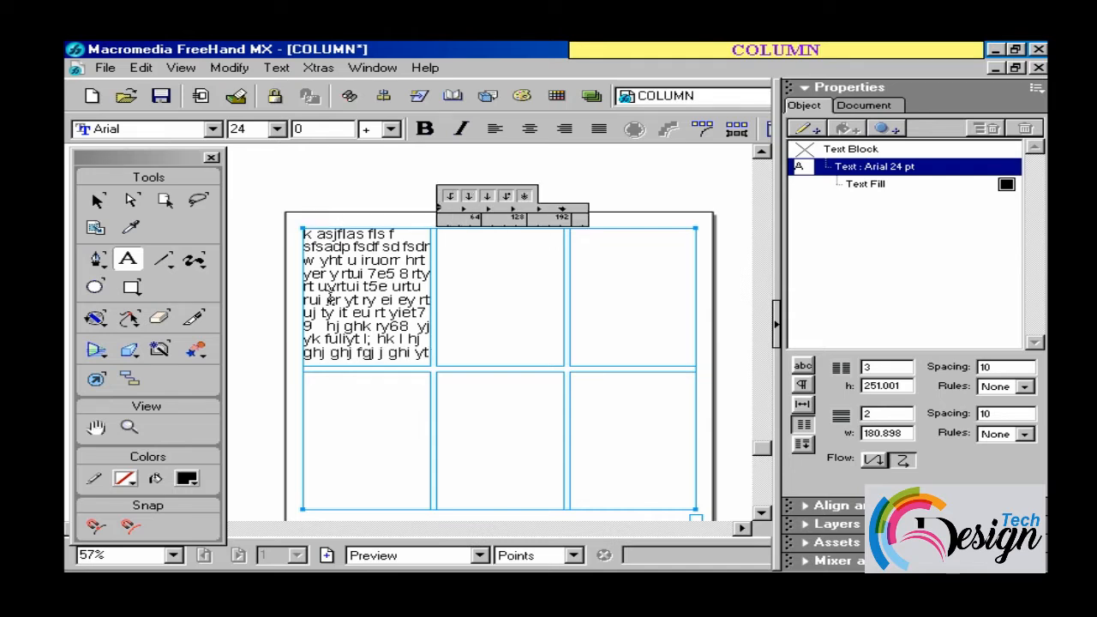
click(97, 200)
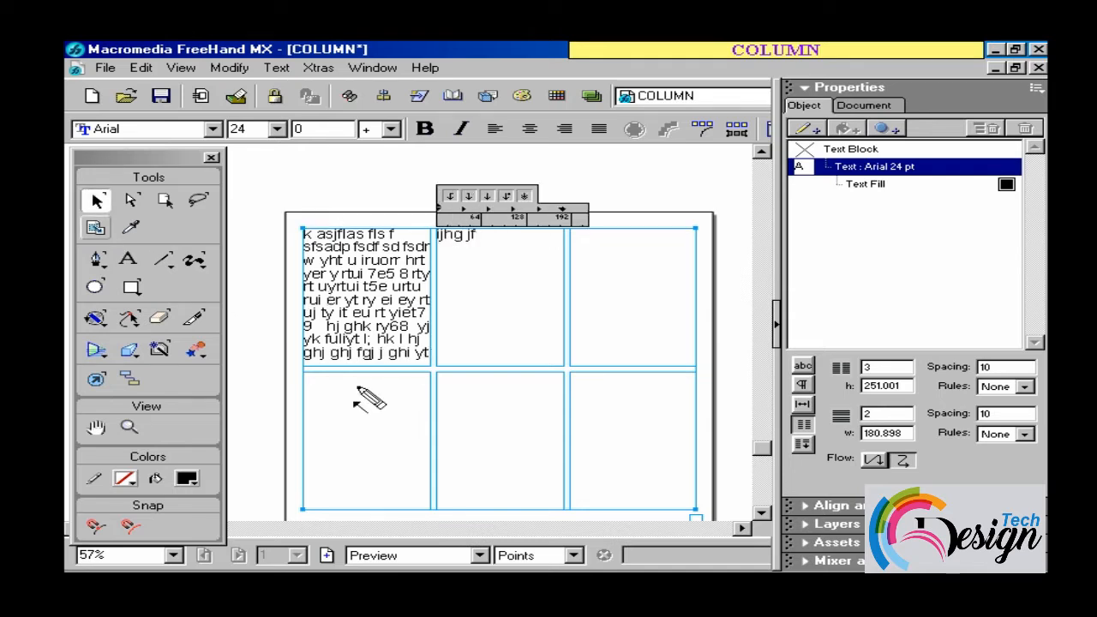
drag(331, 374, 467, 249)
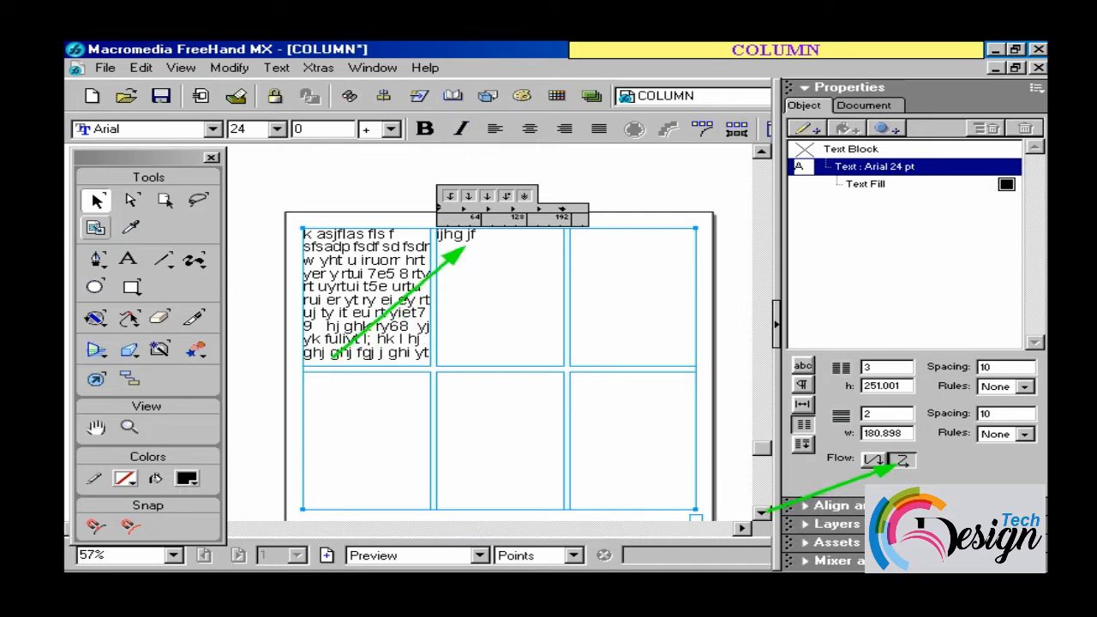
- Delete the filler text that ran into the second column, back to the last line of the first cell
key(t)
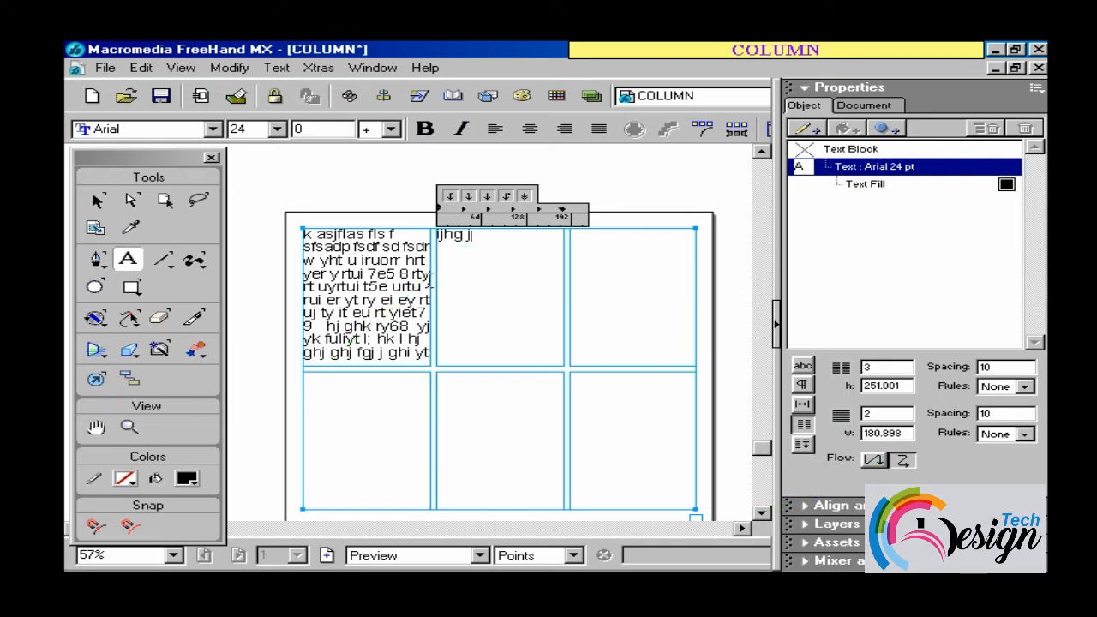
key(BackSpace)
key(BackSpace)
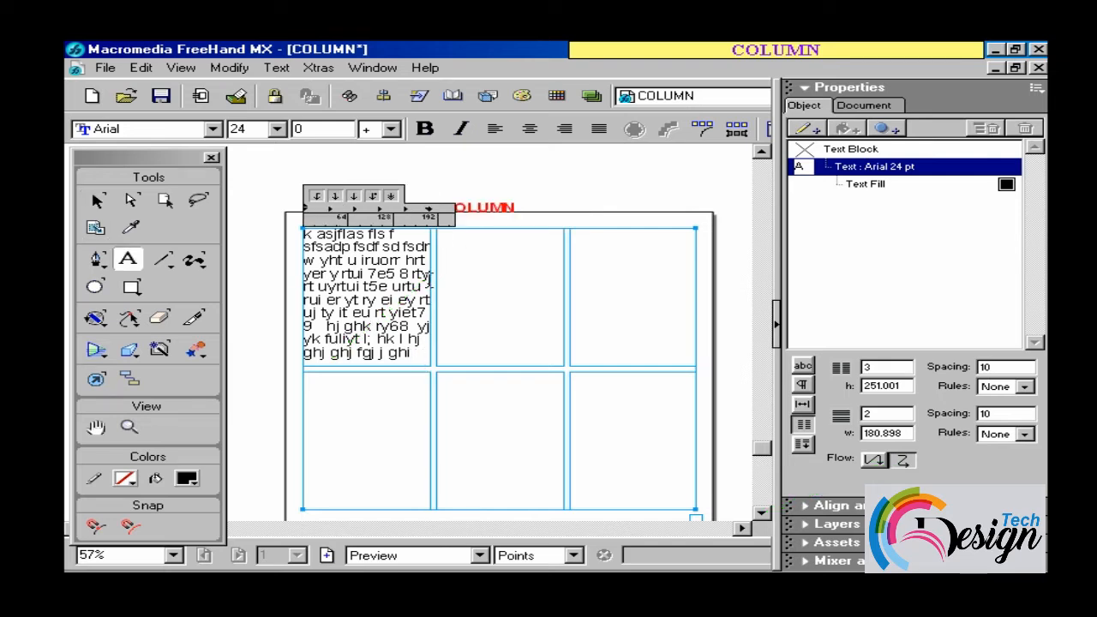
key(v)
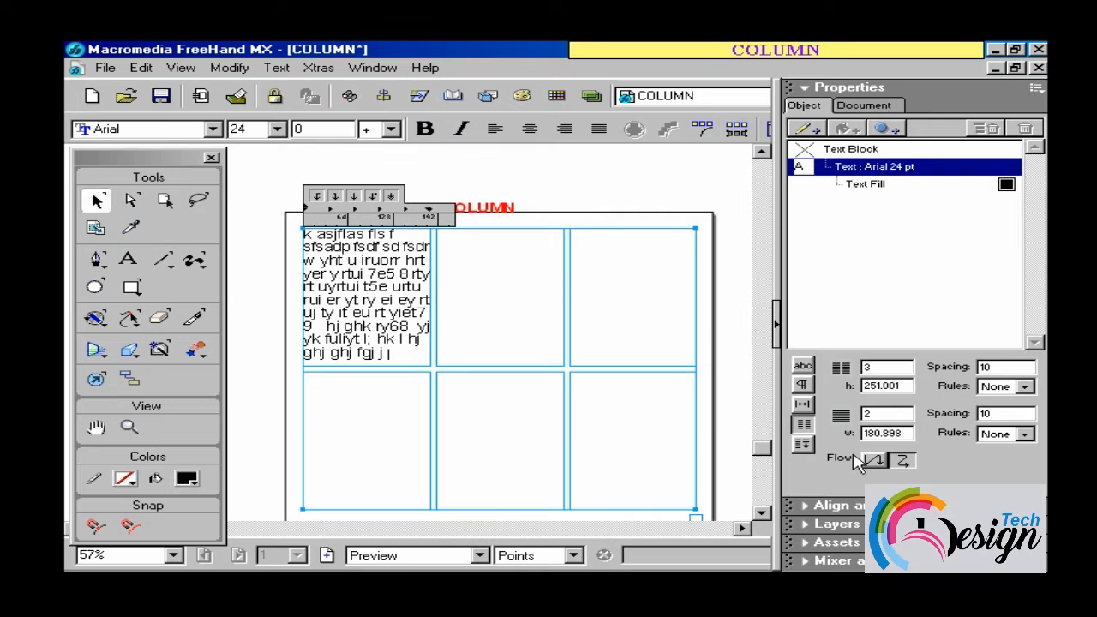
- Switch the text flow to run down each column first and continue the filler text into the cell below
click(872, 461)
key(t)
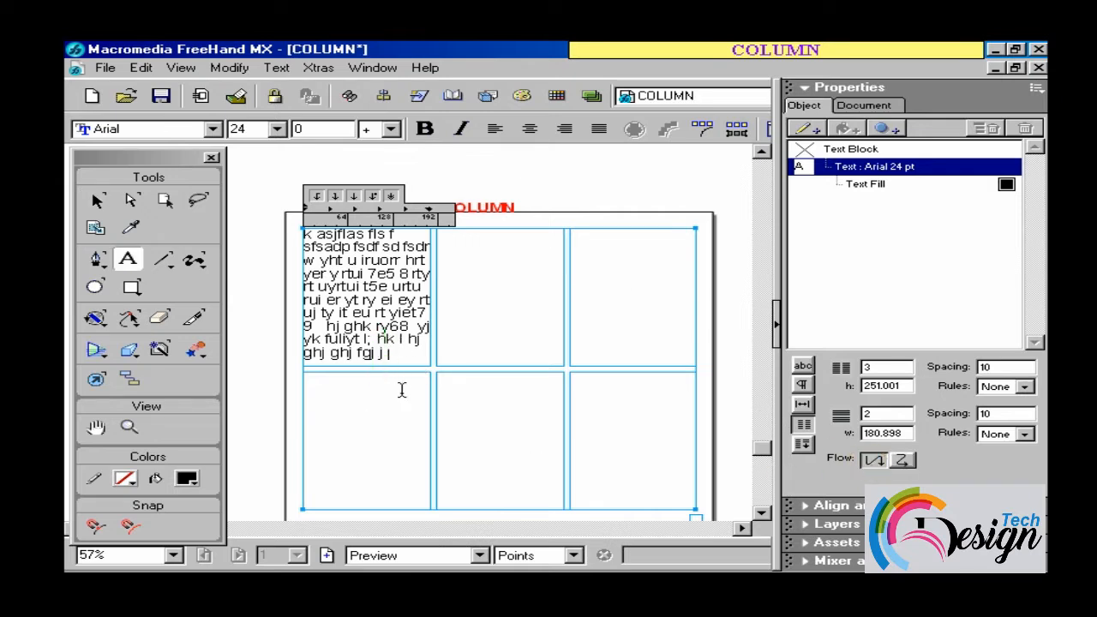
click(402, 380)
text(hj)
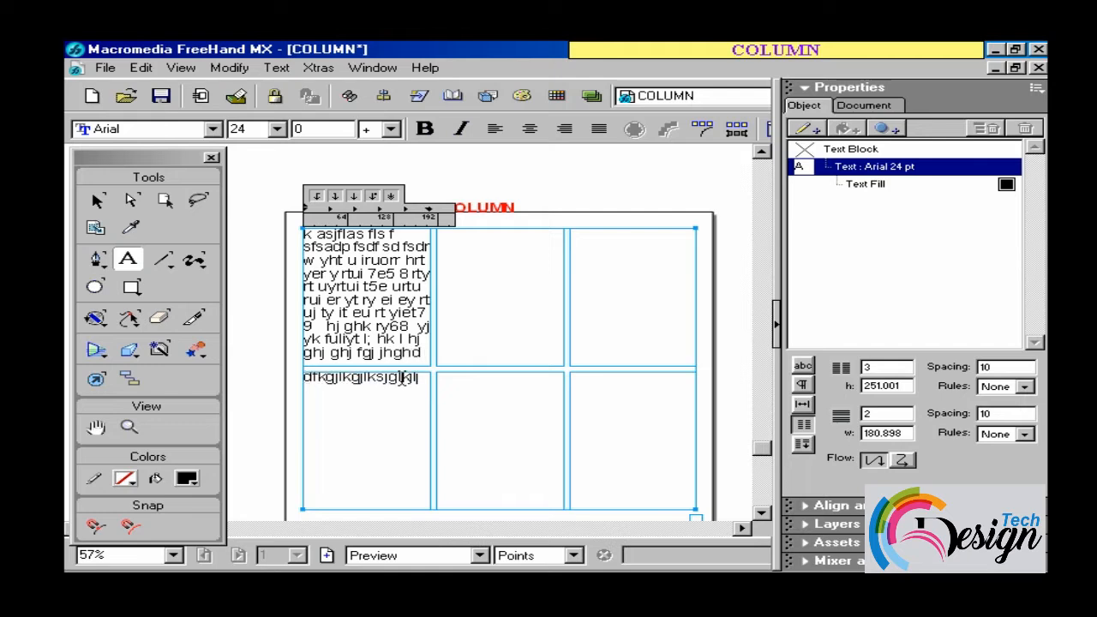
key(Escape)
click(486, 157)
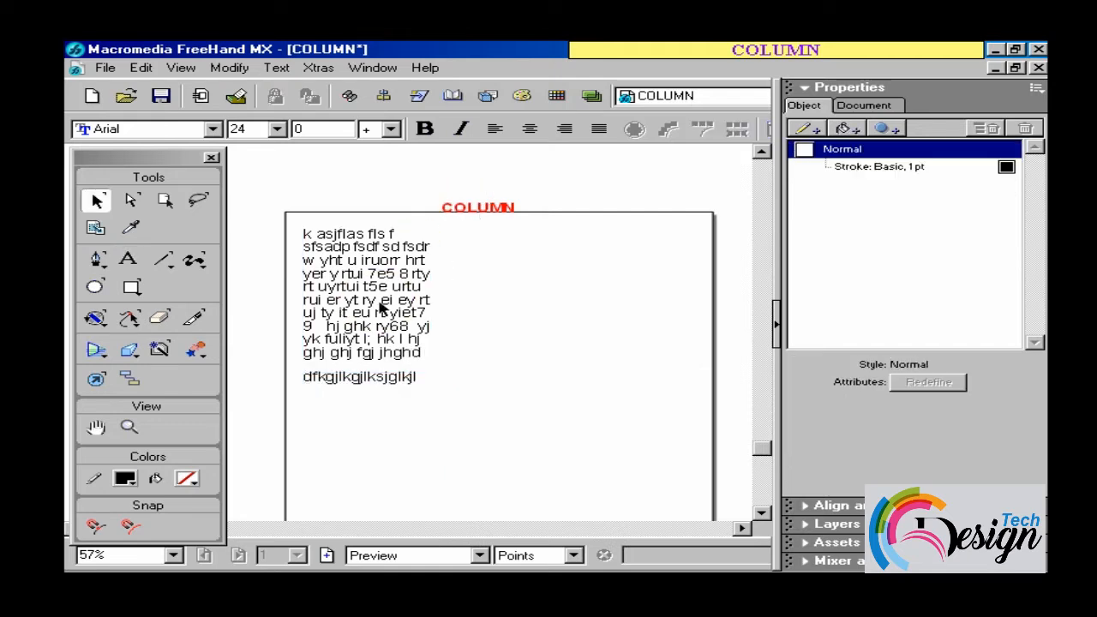
- Reopen the text block and highlight the filler text in its first cell
click(381, 309)
double_click(324, 283)
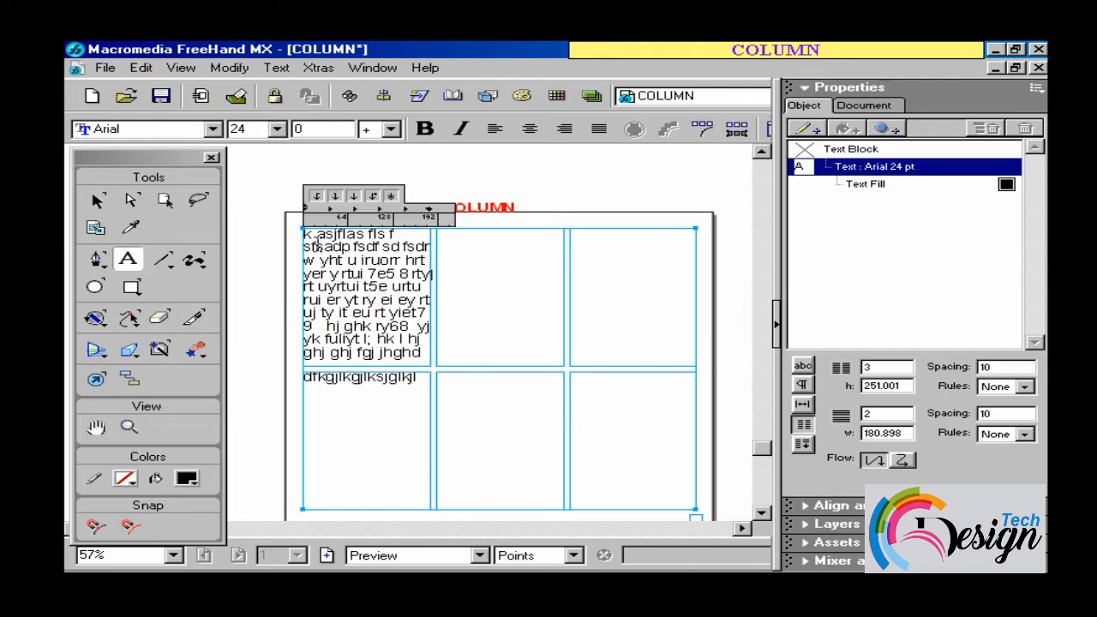
drag(305, 233, 424, 353)
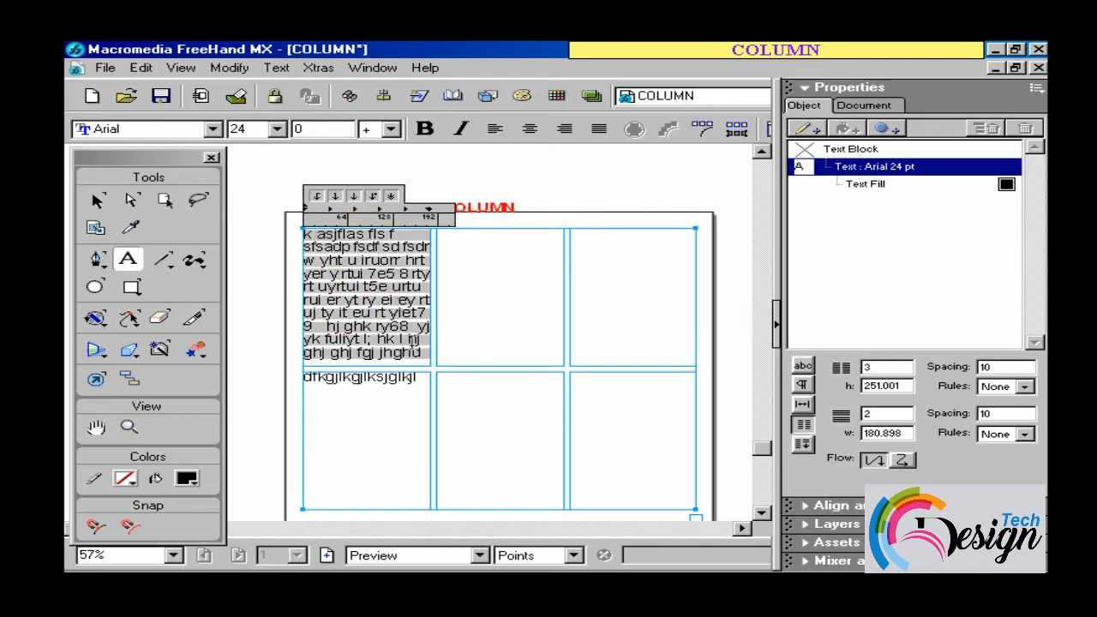
key(Escape)
click(424, 170)
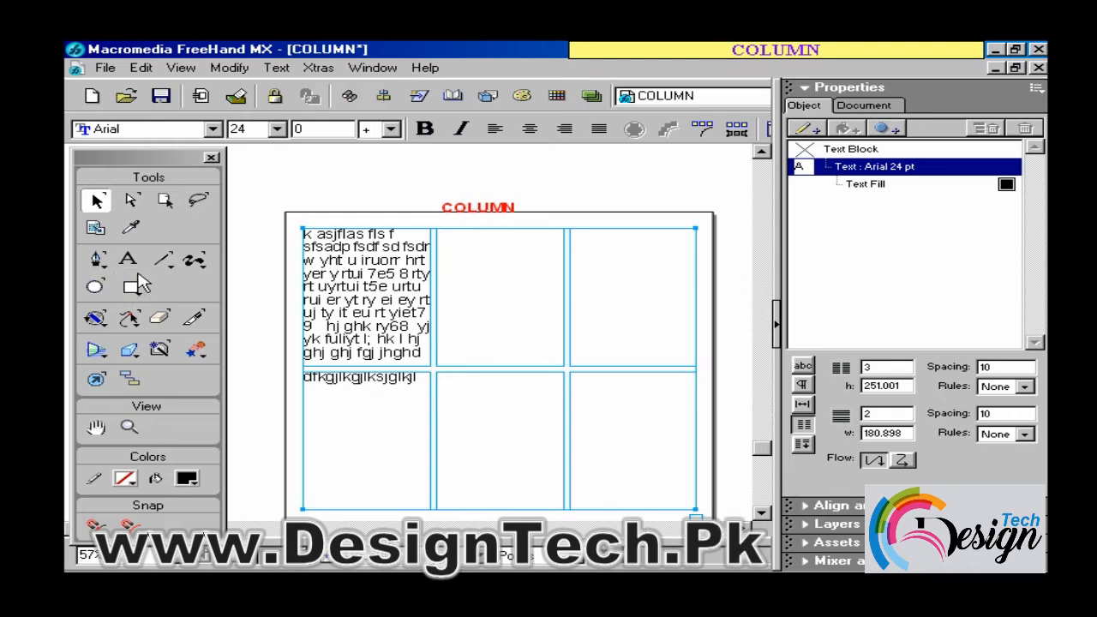
- Draw a rectangle about 61 pt square over the filler text in the first cell and shift it slightly sideways
click(128, 289)
drag(324, 273, 370, 305)
click(97, 200)
click(443, 164)
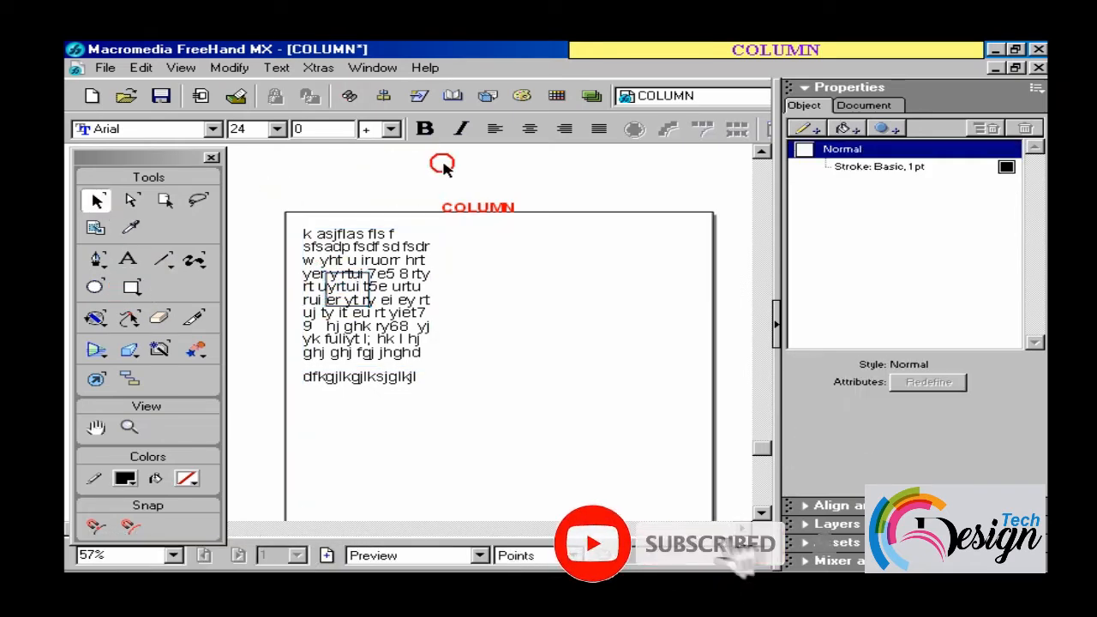
click(369, 290)
click(371, 296)
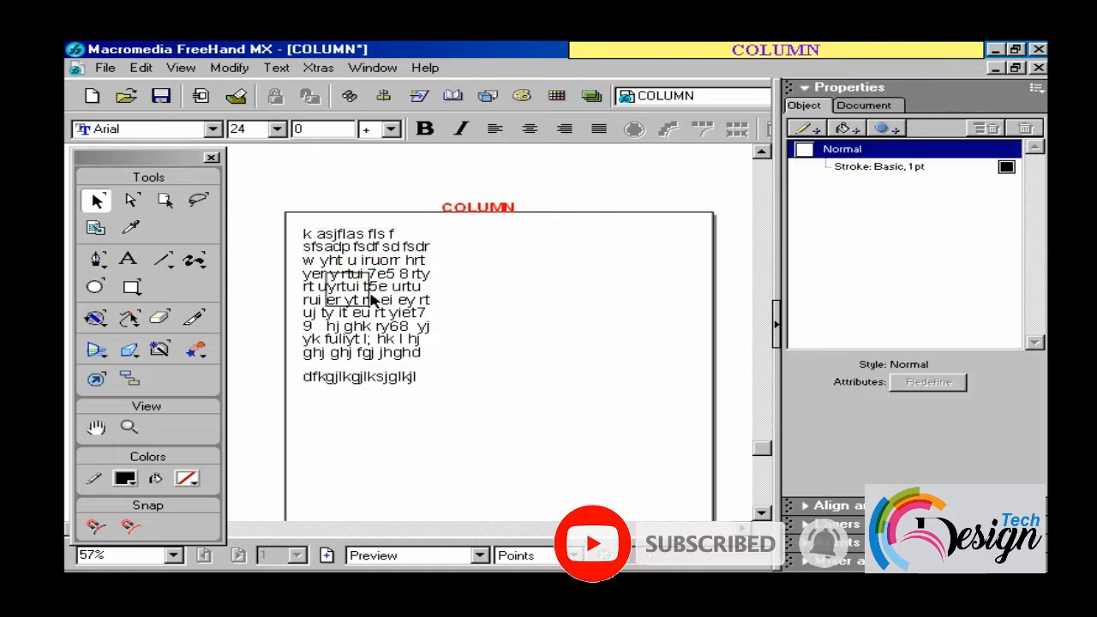
drag(371, 295, 388, 298)
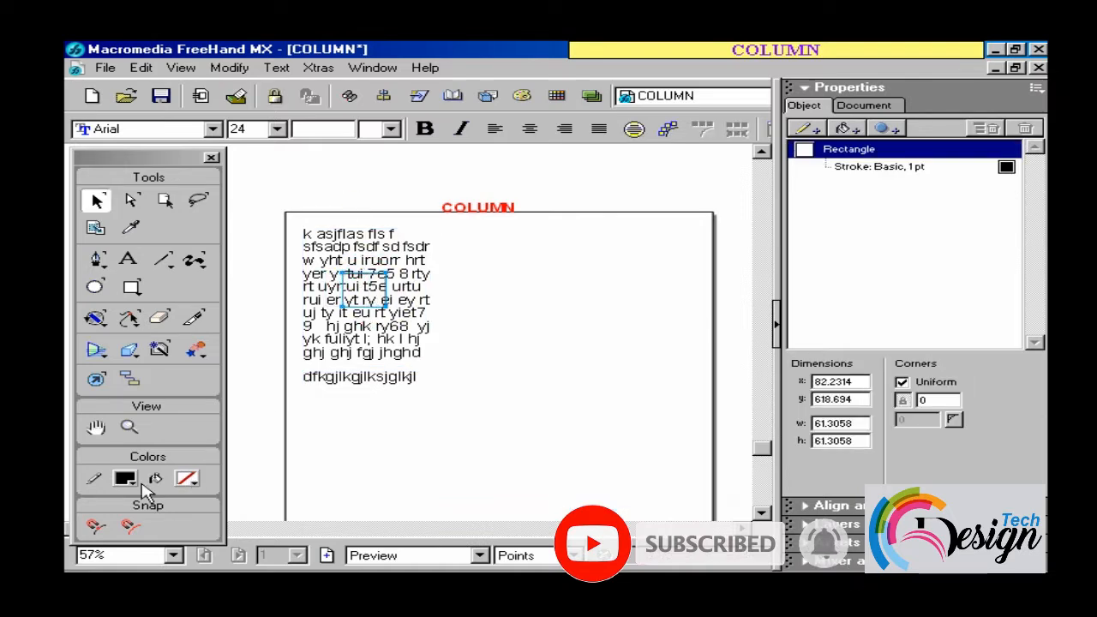
- Try a white fill on the rectangle and replace it with pink FF99CC
click(187, 478)
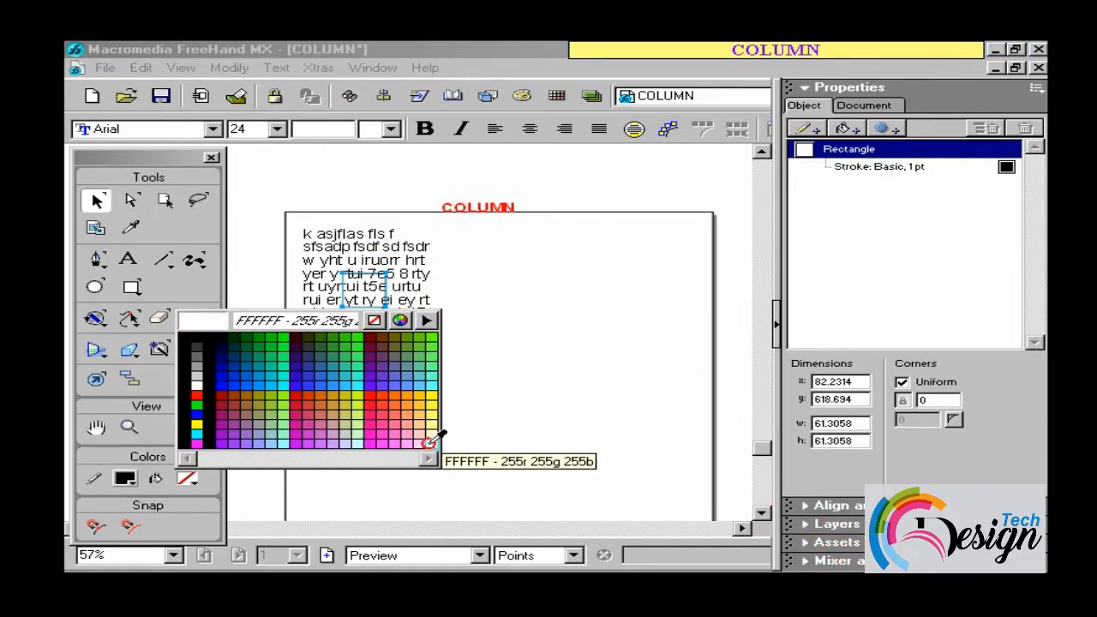
click(429, 442)
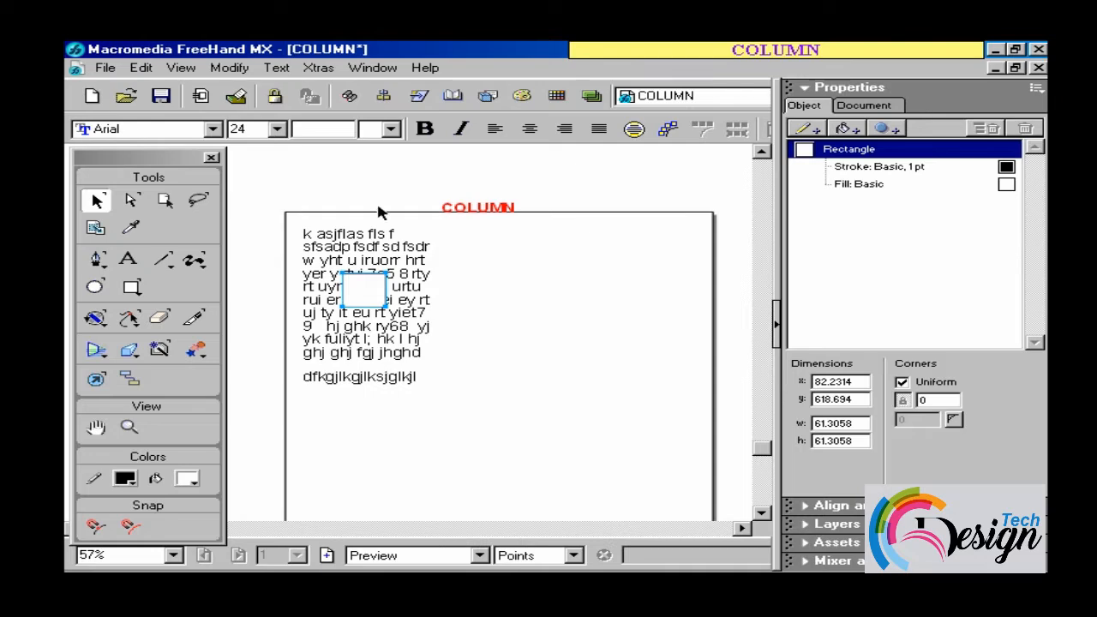
click(191, 480)
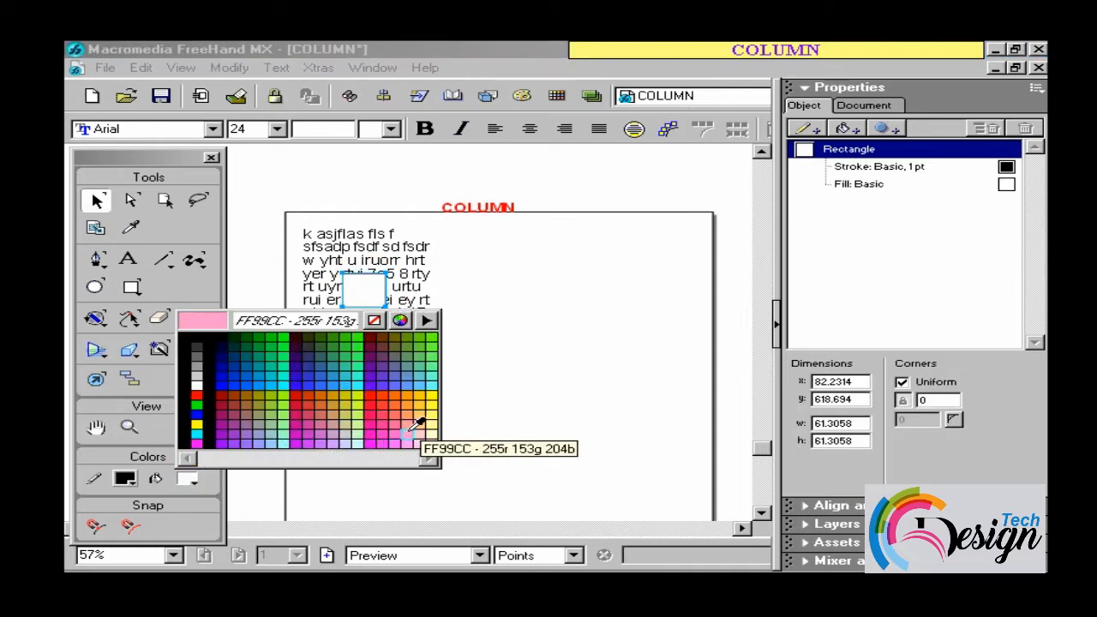
click(409, 431)
click(368, 204)
click(373, 257)
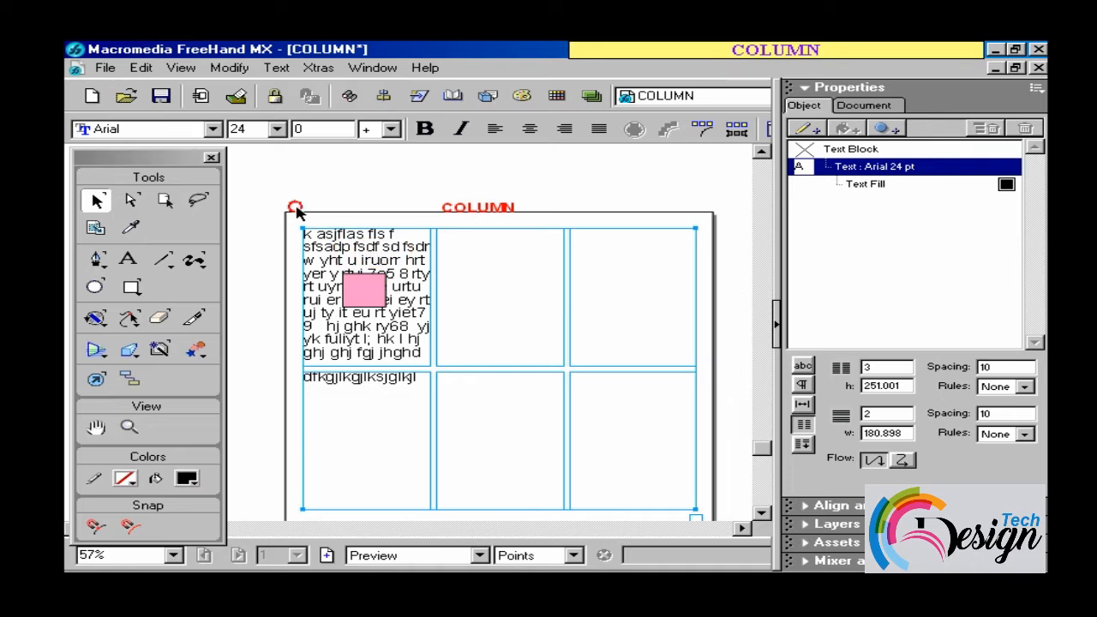
drag(274, 198, 712, 458)
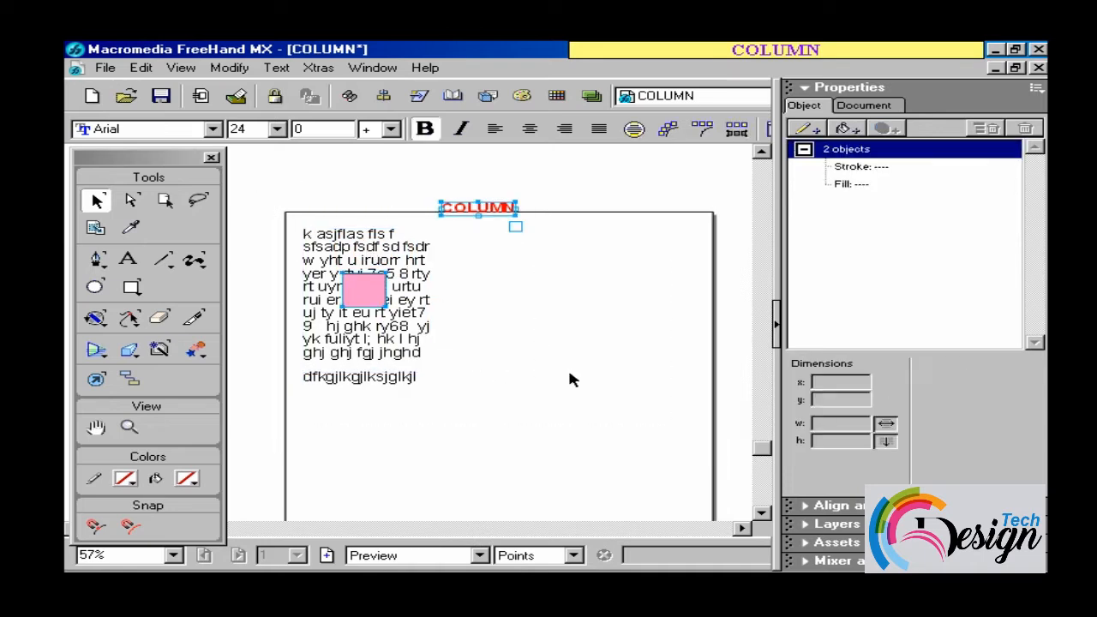
click(420, 290)
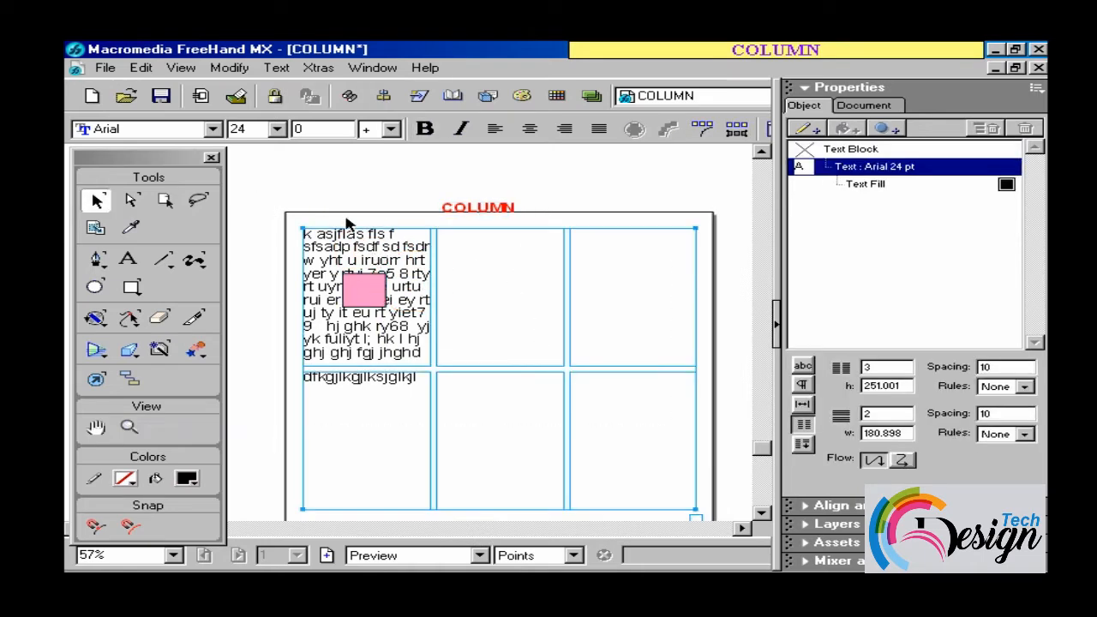
key(Tab)
- Wrap the filler text around the pink rectangle using Flow Around Selection with a standoff of 0 on all sides
click(369, 297)
shift+click(361, 254)
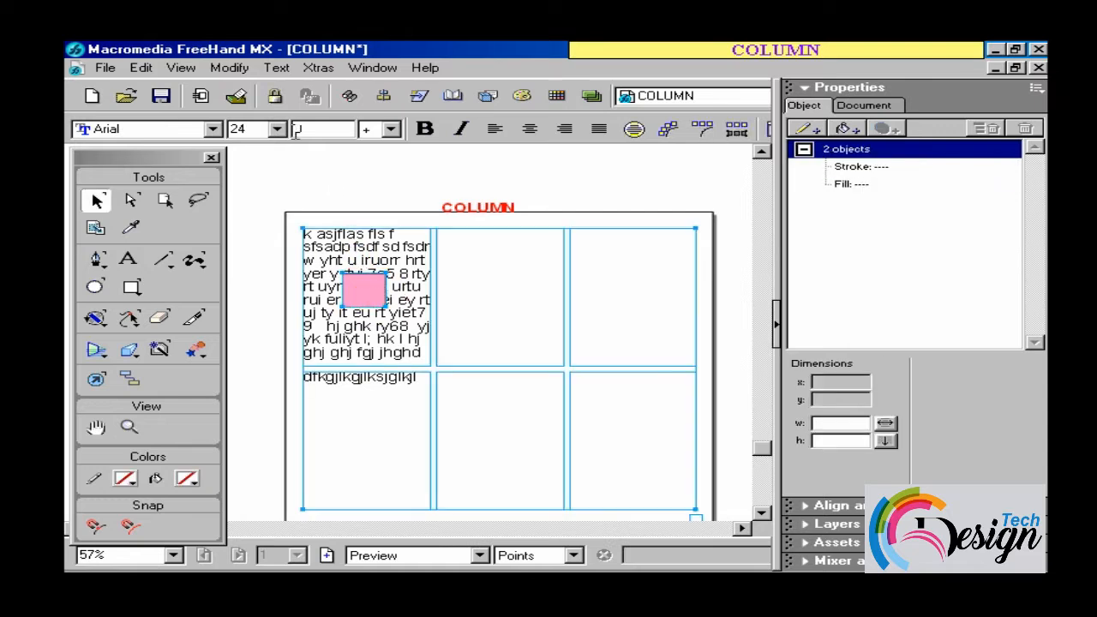
click(276, 67)
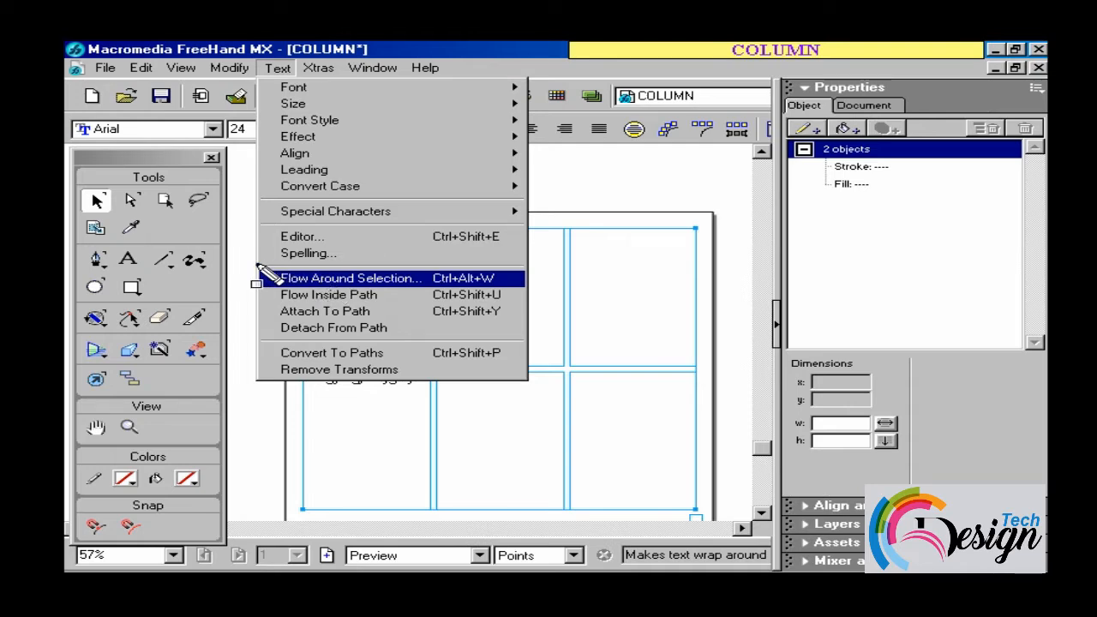
mouse_move(255, 264)
mouse_down()
mouse_move(314, 296)
mouse_move(528, 293)
mouse_up()
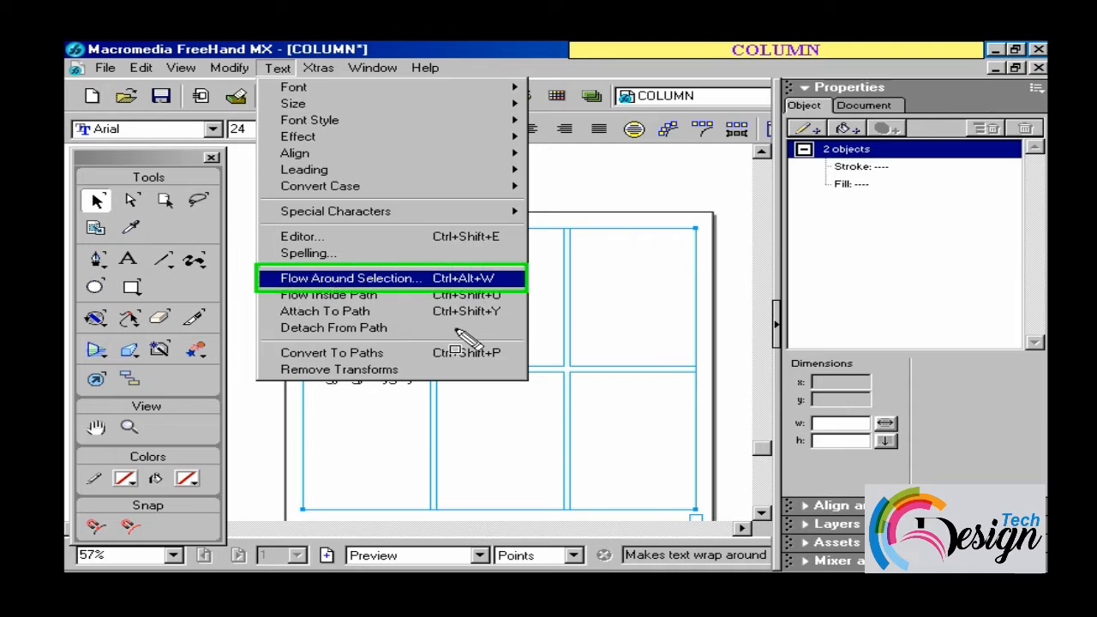
click(329, 281)
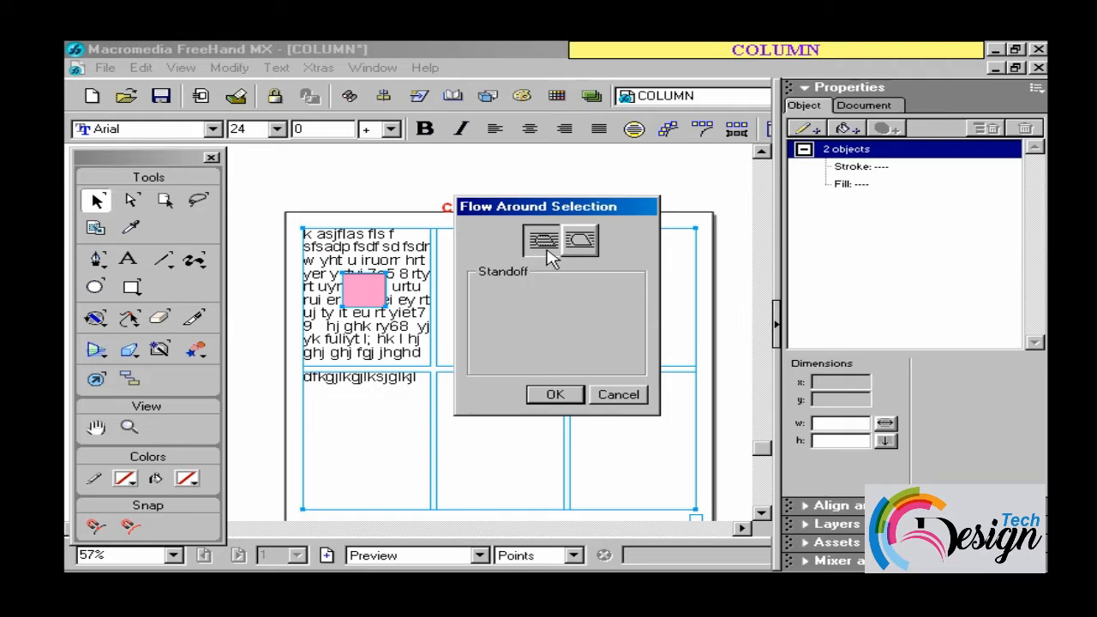
click(580, 241)
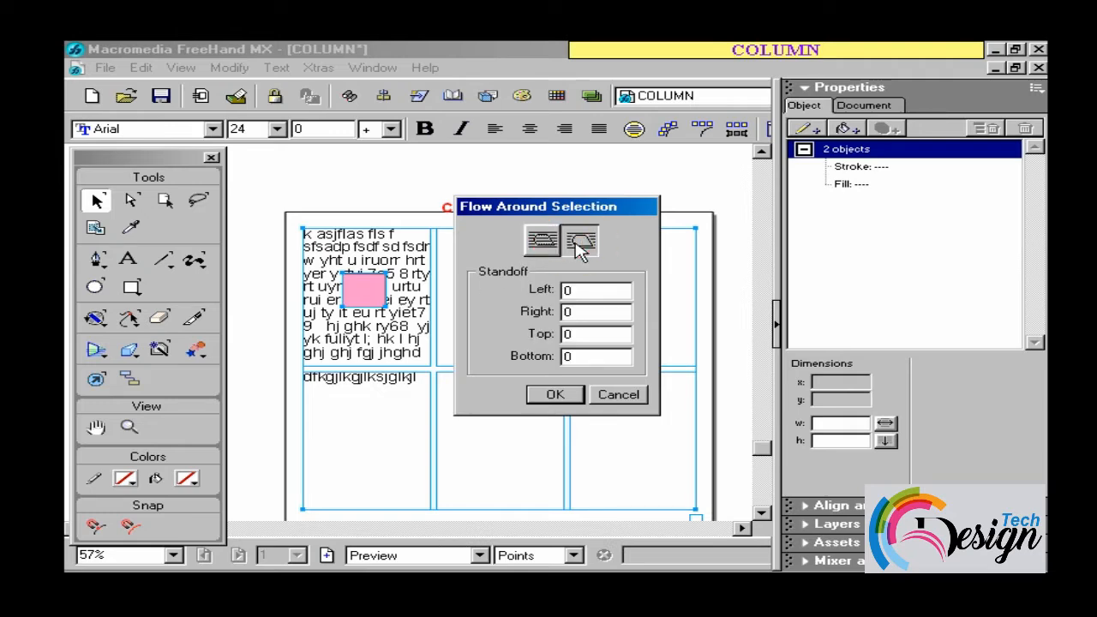
click(556, 395)
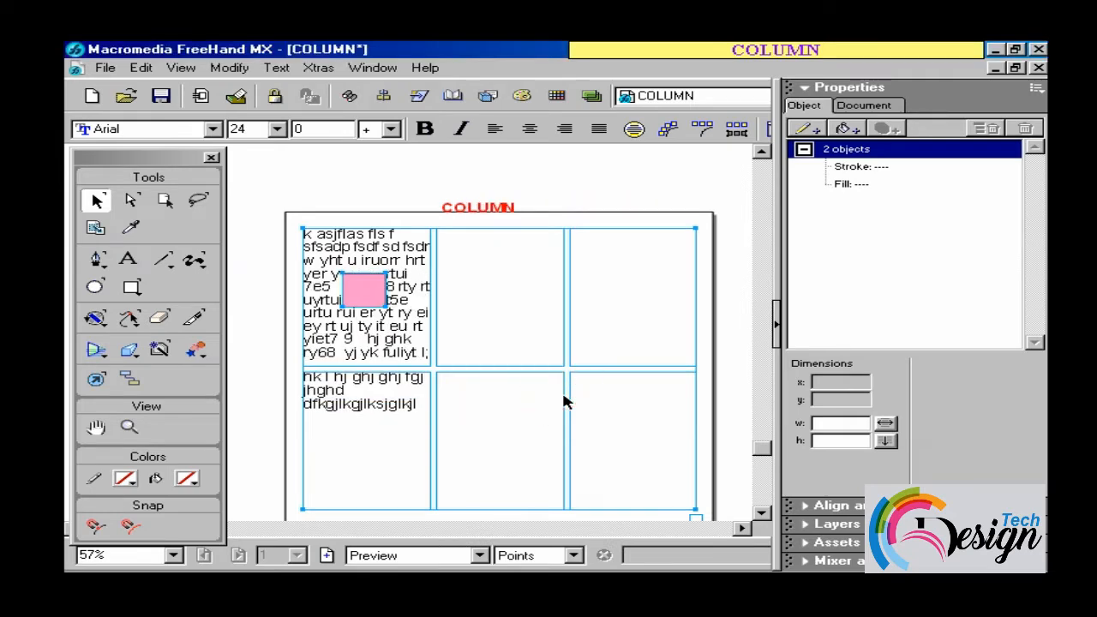
- Move the pink rectangle within the first cell's text and shrink it to about 50 by 43 pt
click(371, 282)
mouse_move(371, 282)
mouse_down()
mouse_move(362, 262)
mouse_move(368, 343)
mouse_move(392, 320)
mouse_move(354, 314)
mouse_move(368, 277)
mouse_move(371, 292)
mouse_move(359, 285)
mouse_up()
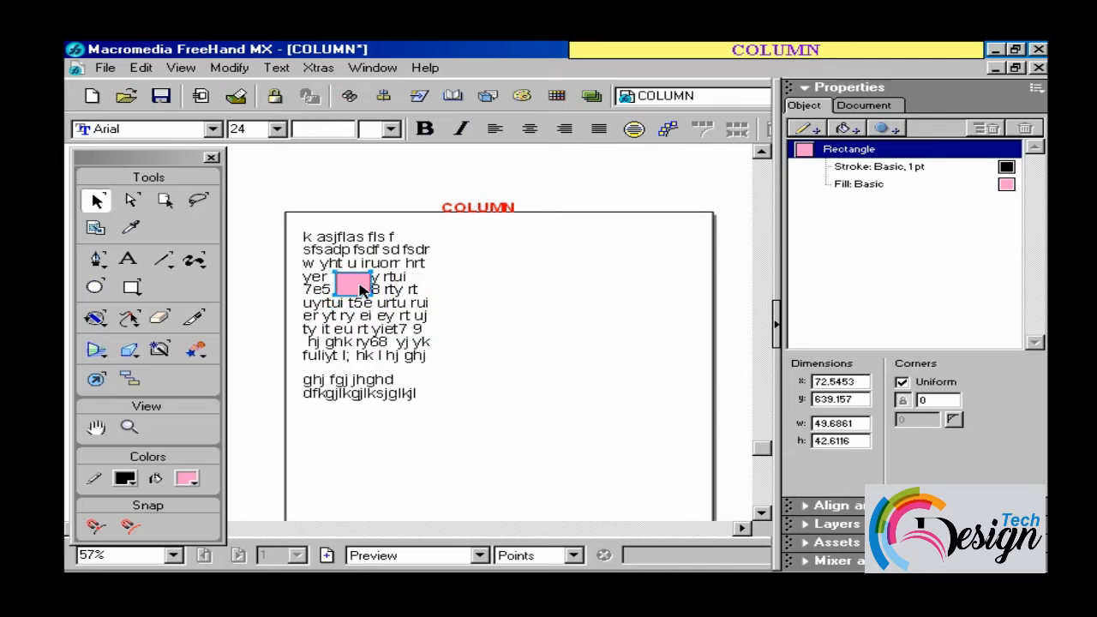
- Set the pink rectangle's Flow Around Selection standoff to 12 for both Left and Right
right_click(360, 286)
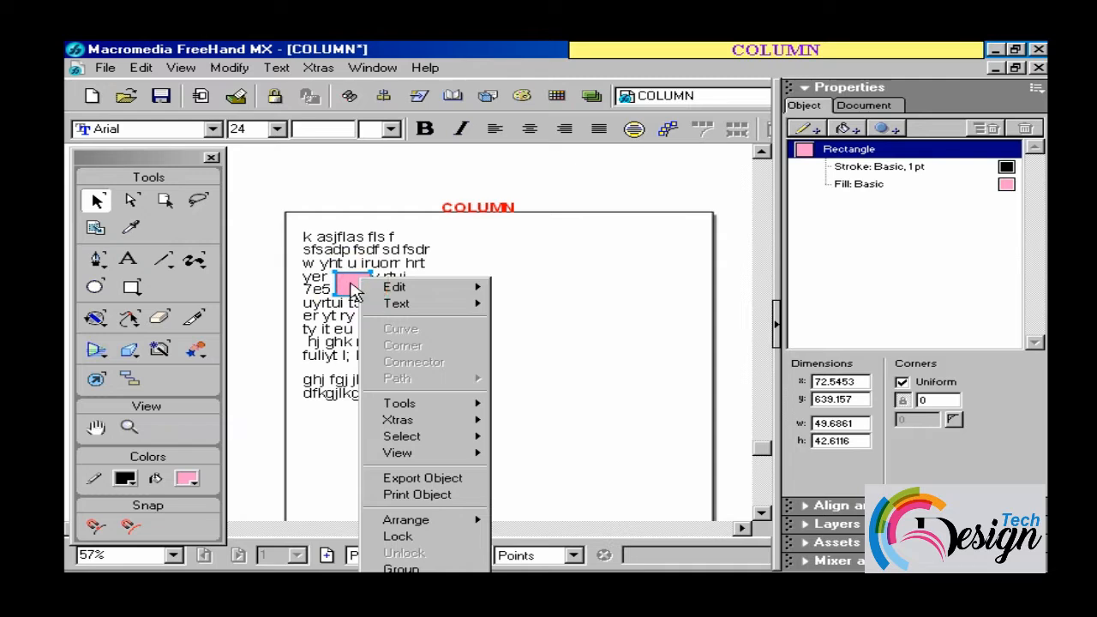
click(349, 285)
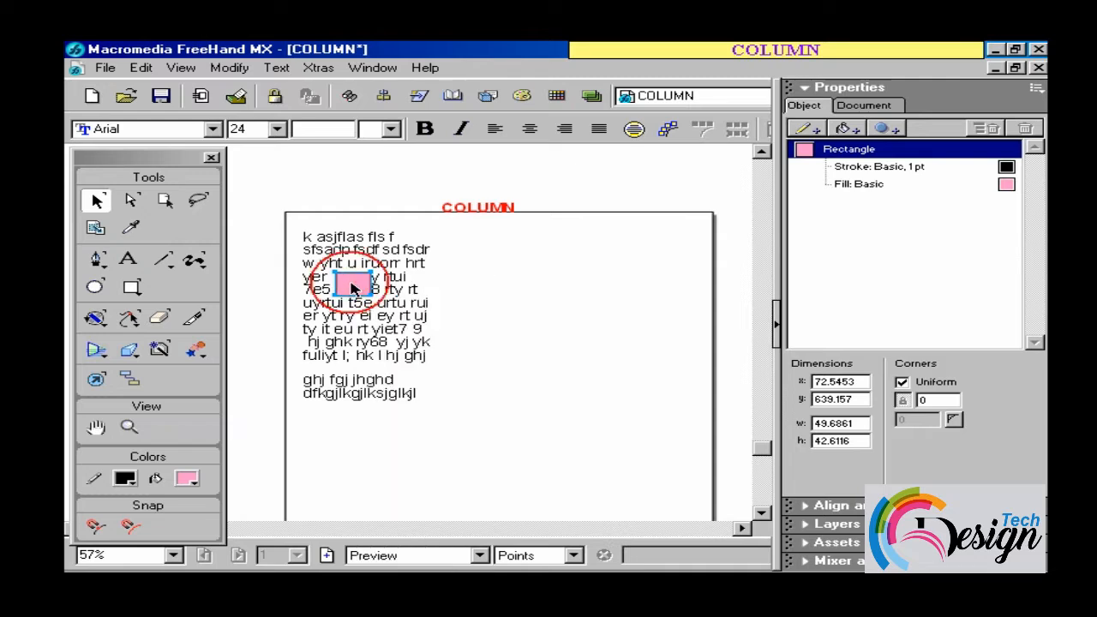
click(277, 68)
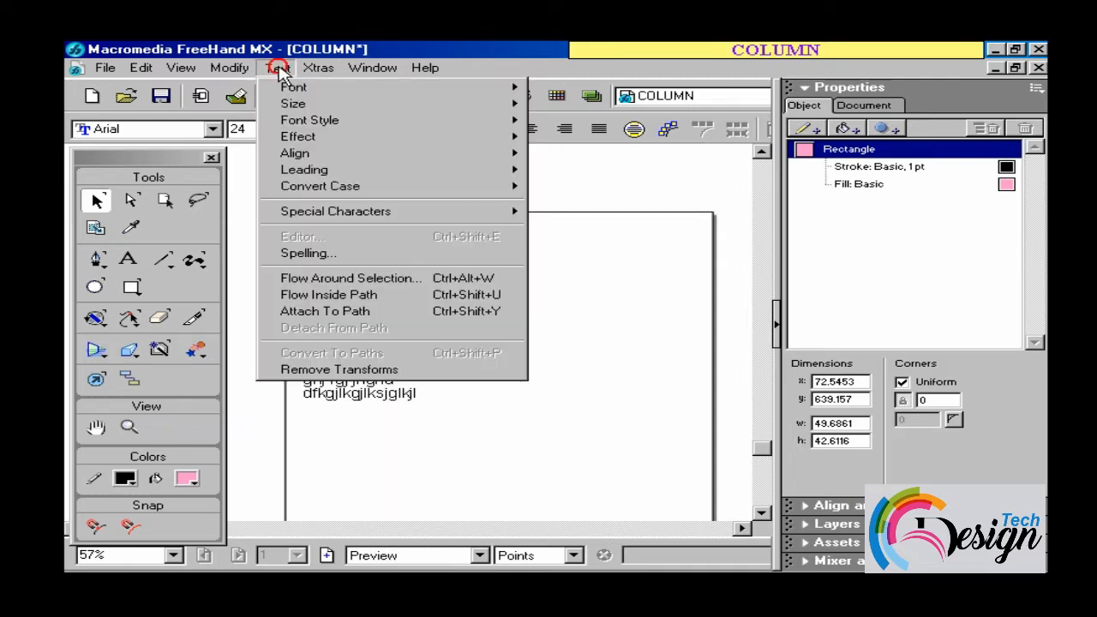
click(341, 283)
double_click(593, 290)
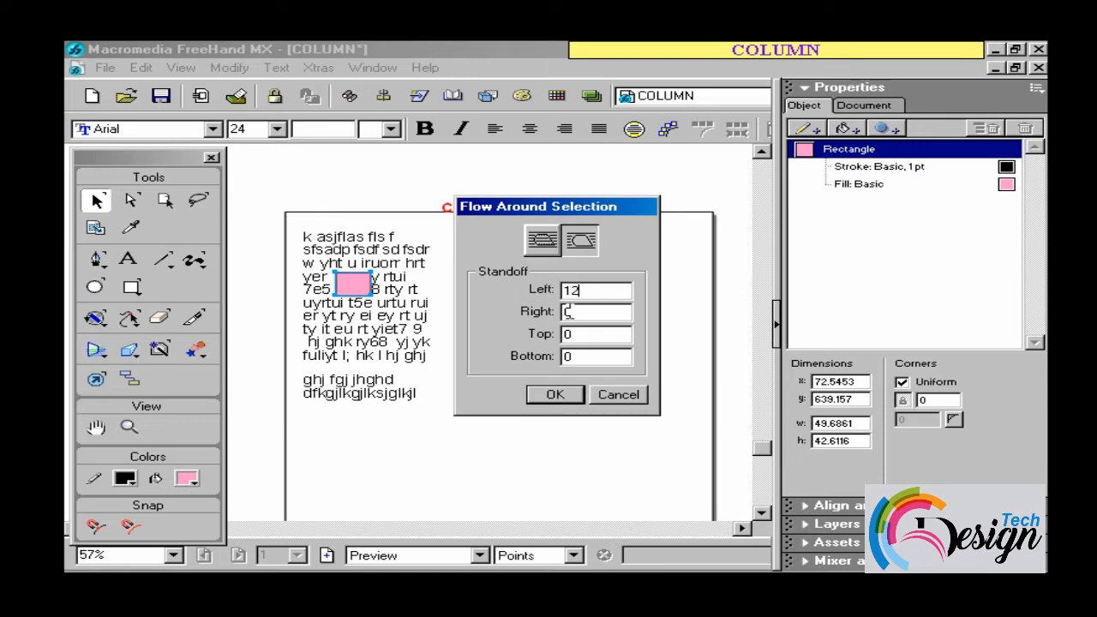
key(Return)
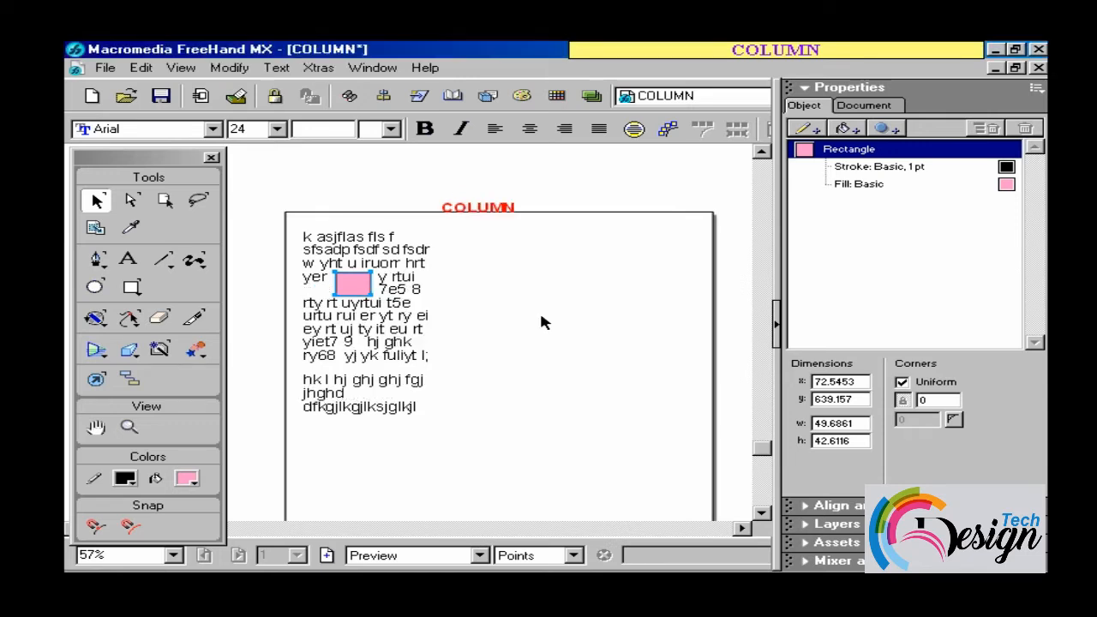
- Shift the pink rectangle slightly sideways in the text and set its Flow Around Selection Right standoff to 50
drag(356, 297, 368, 298)
right_click(368, 299)
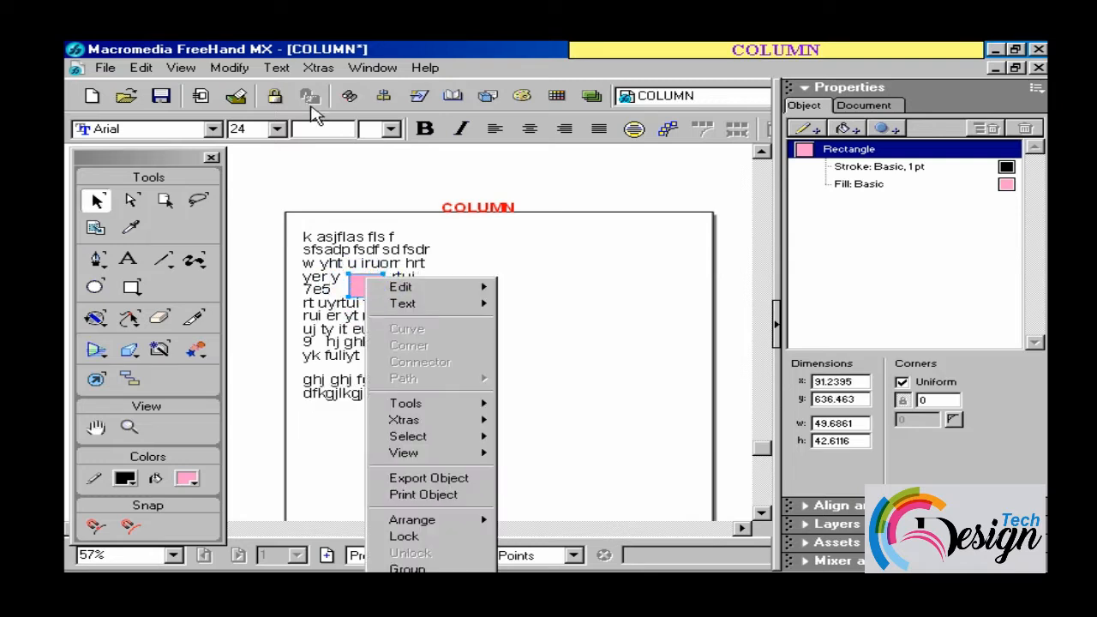
click(277, 67)
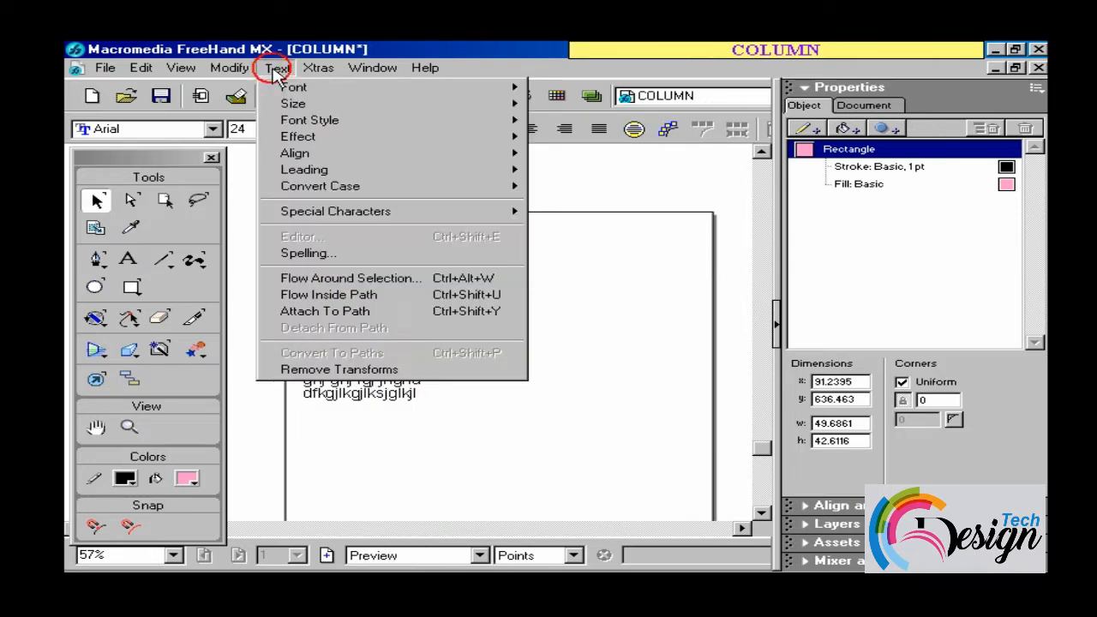
click(349, 283)
drag(598, 311, 527, 334)
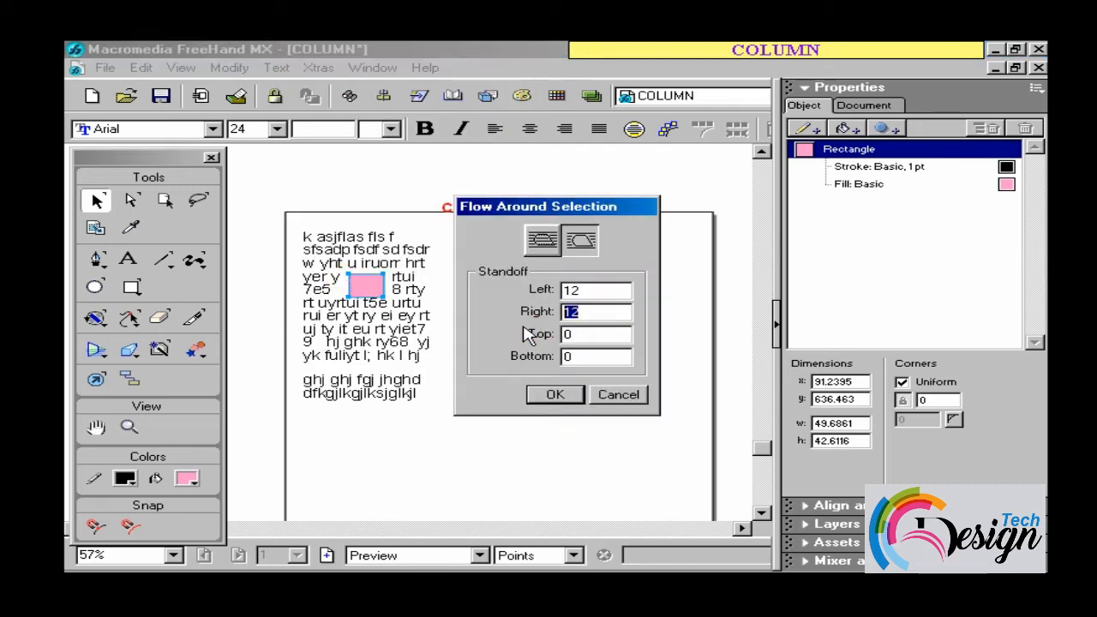
text(50)
key(Return)
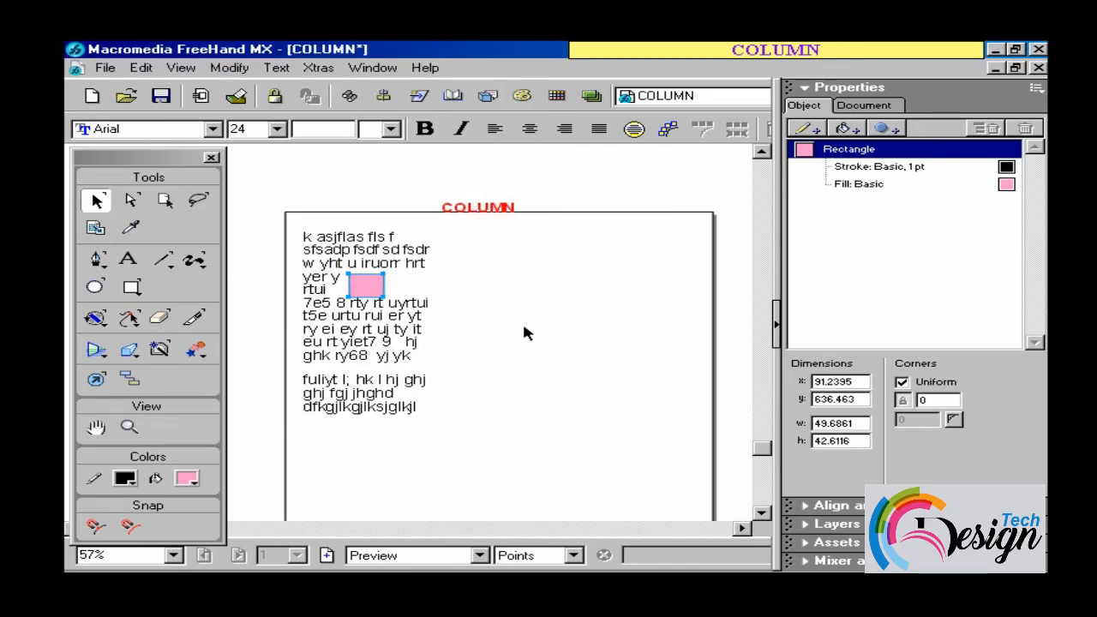
- Move the pink rectangle slightly lower within the first cell's text and deselect it
drag(367, 297, 347, 317)
click(333, 185)
click(324, 240)
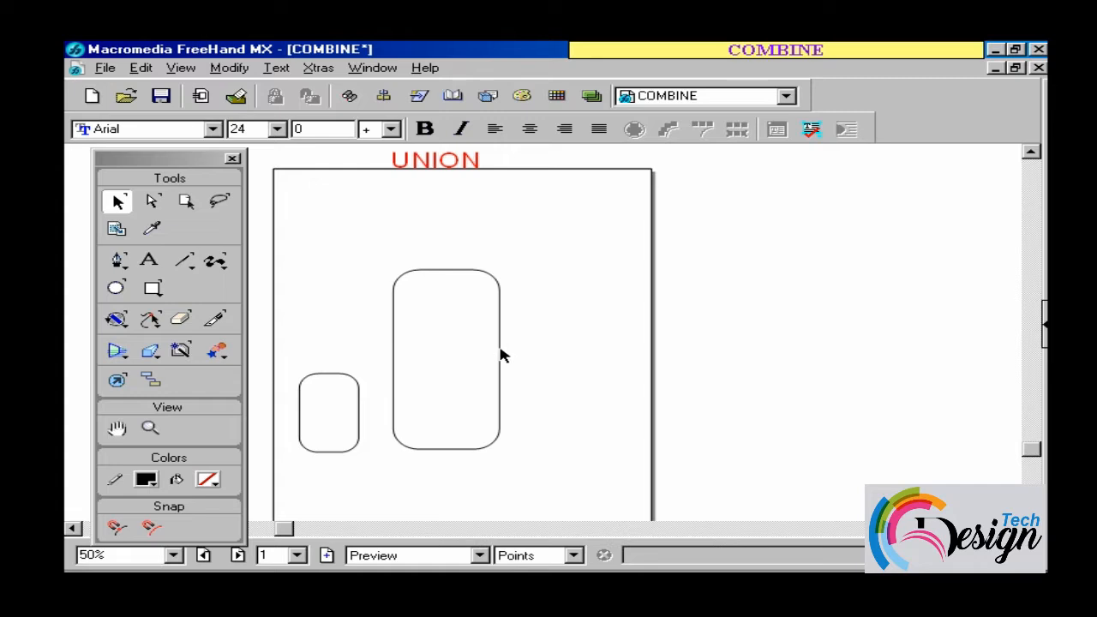
- Place the small rounded rectangle centred on the large one's upper edge, slightly overlapping it like a bottle neck
drag(500, 355, 497, 351)
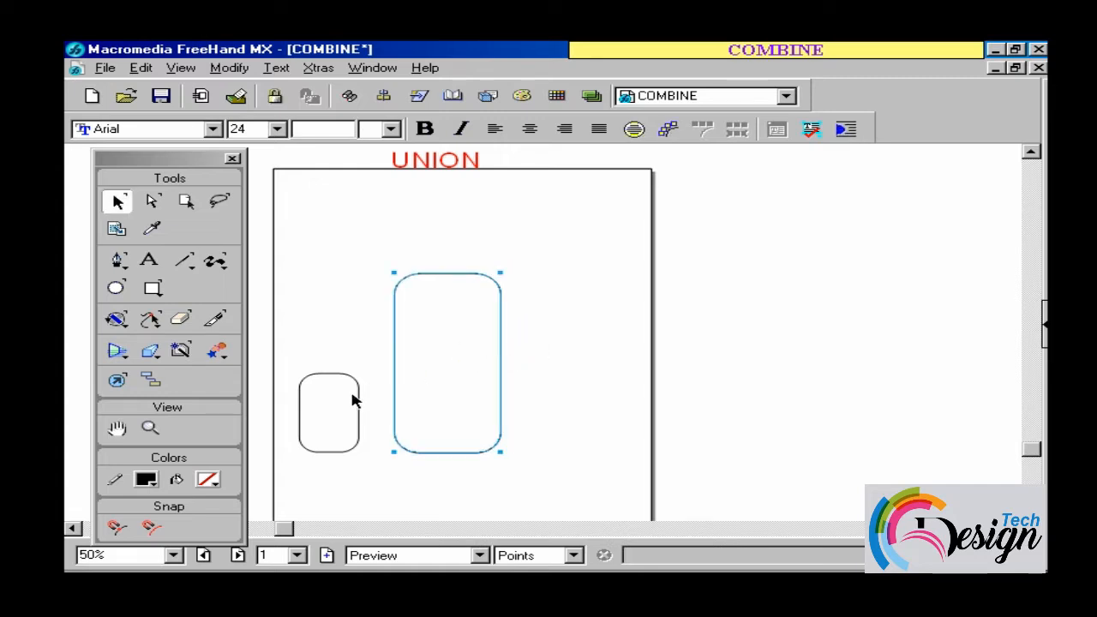
drag(355, 397, 480, 259)
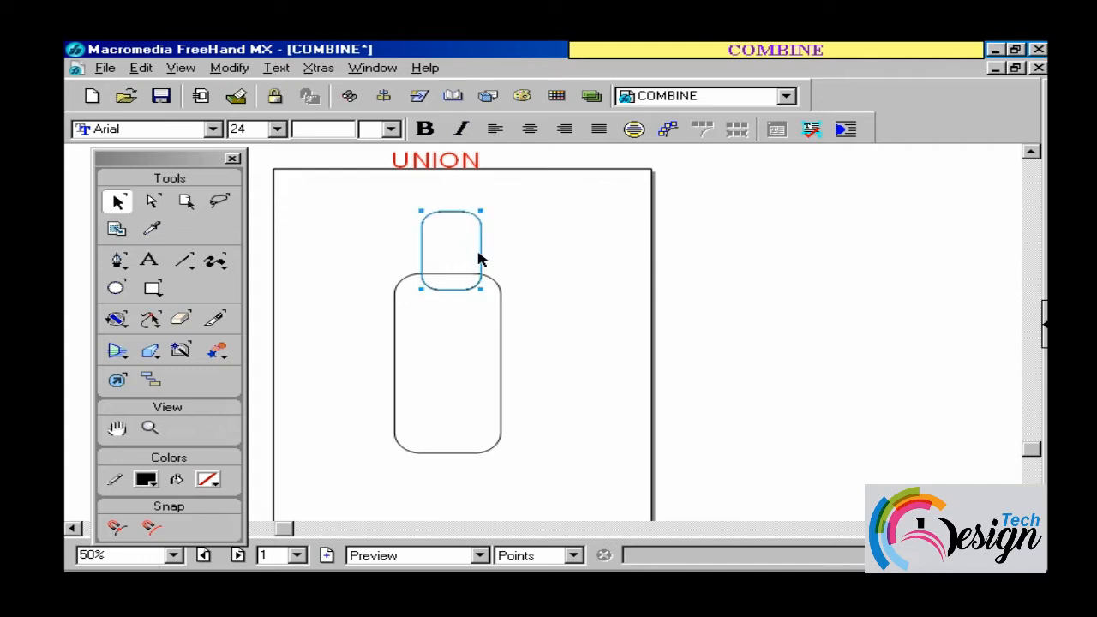
click(515, 281)
click(417, 255)
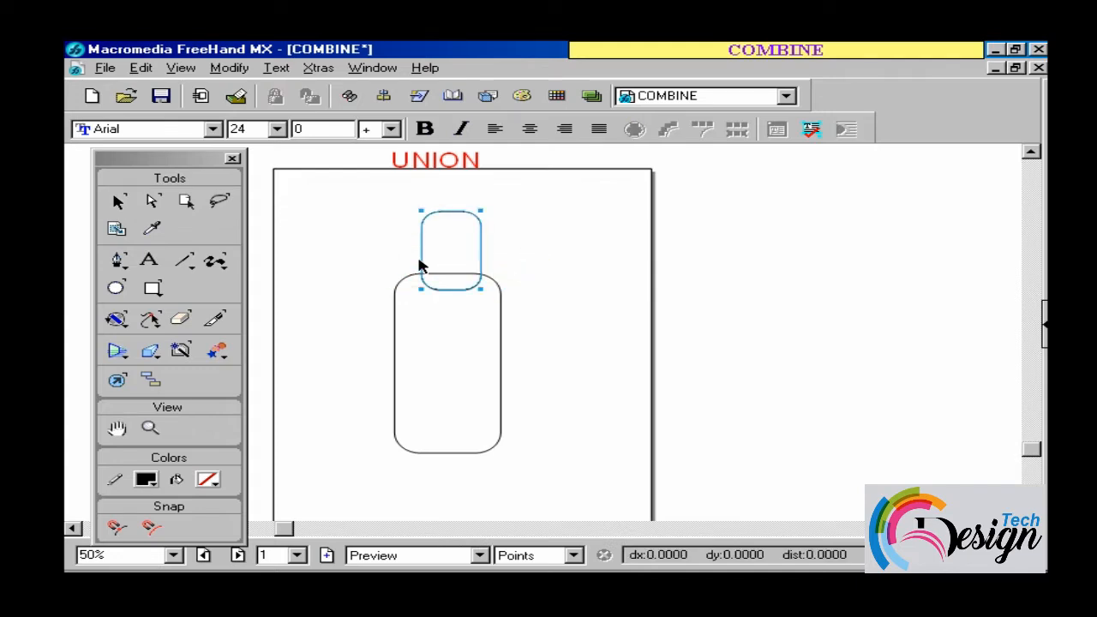
- Show the Xtra Operations toolbar and place it clear of the bottle shapes
click(372, 68)
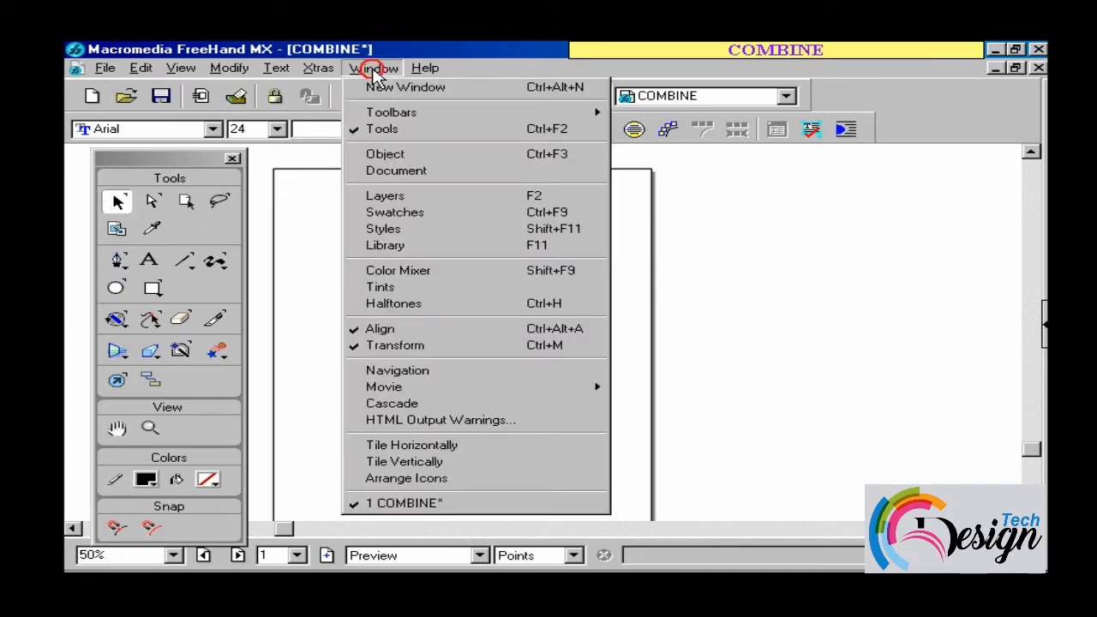
mouse_move(460, 120)
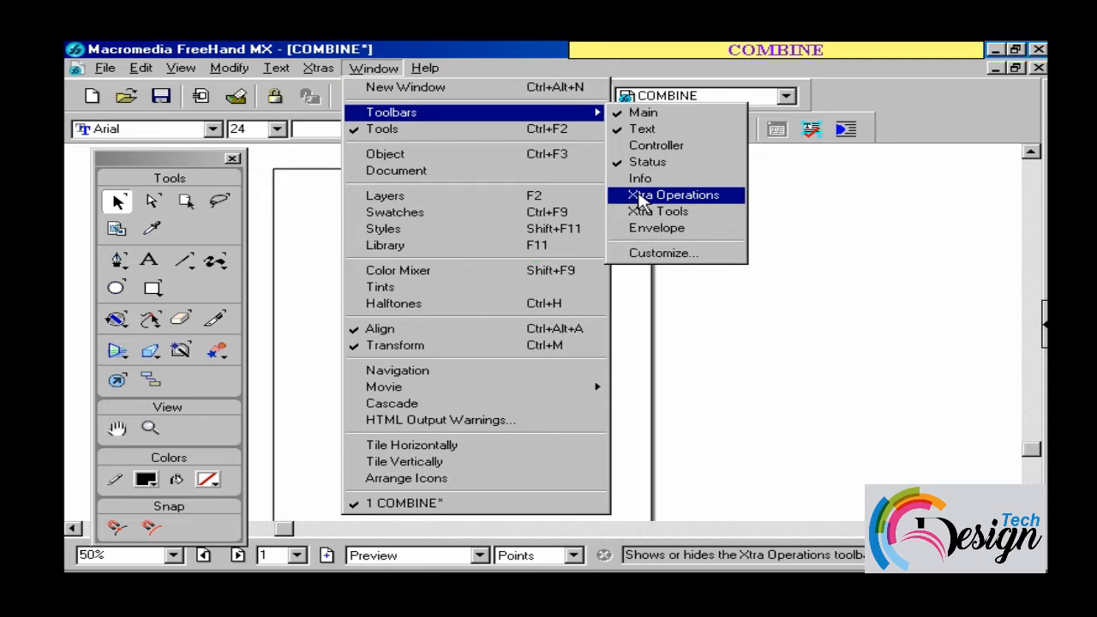
click(675, 196)
drag(573, 165, 712, 170)
- Merge the two overlapping rounded rectangles into a single bottle outline with Union
key(h)
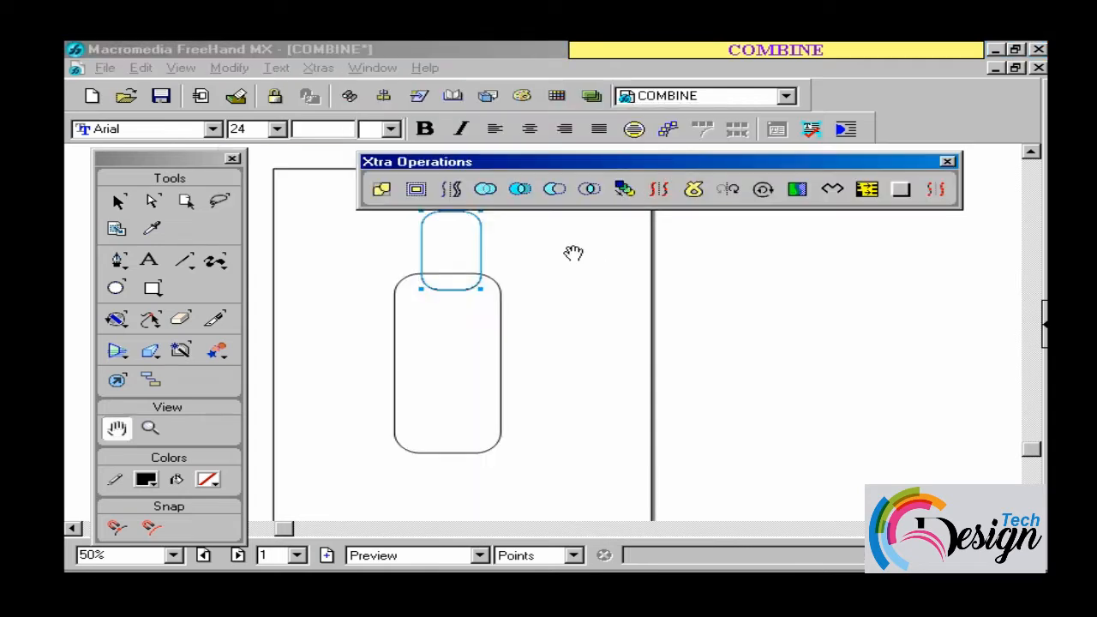
drag(571, 252, 525, 288)
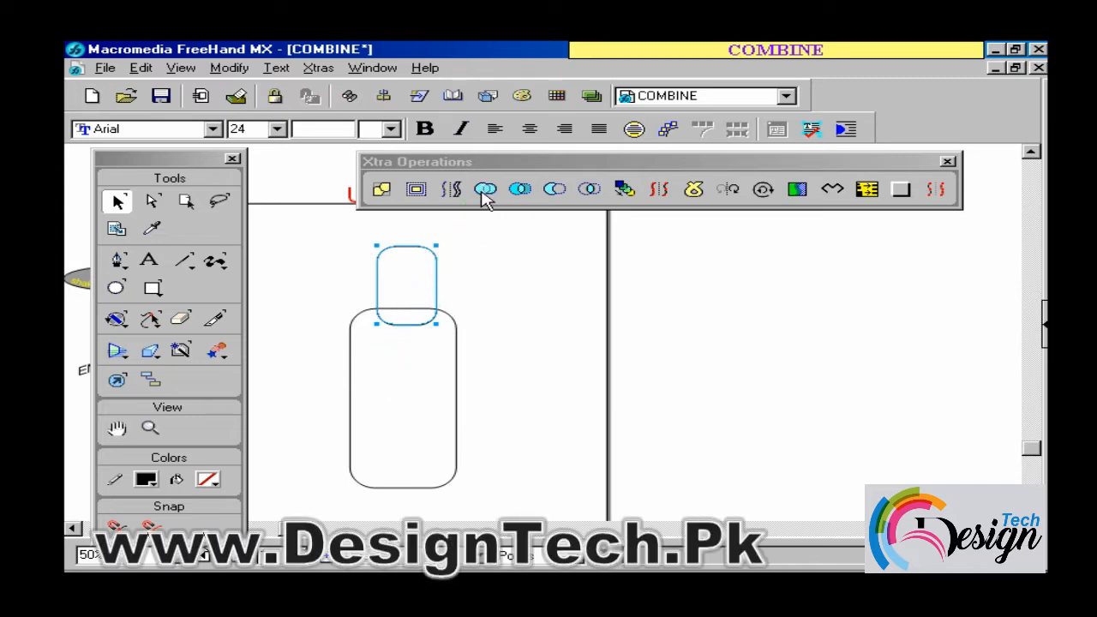
shift+click(455, 324)
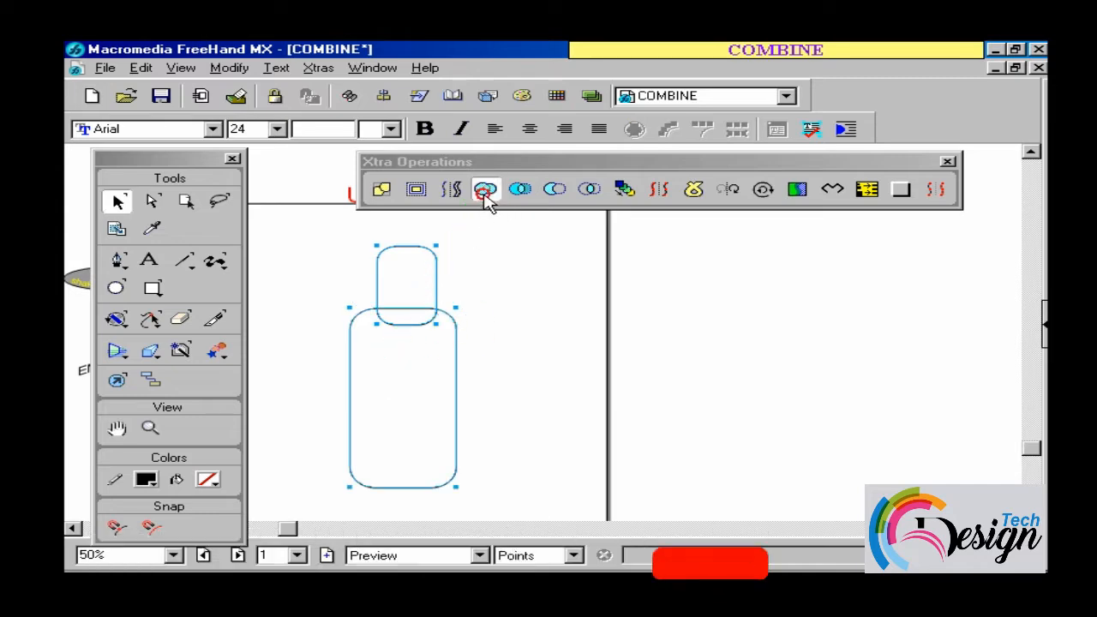
click(485, 192)
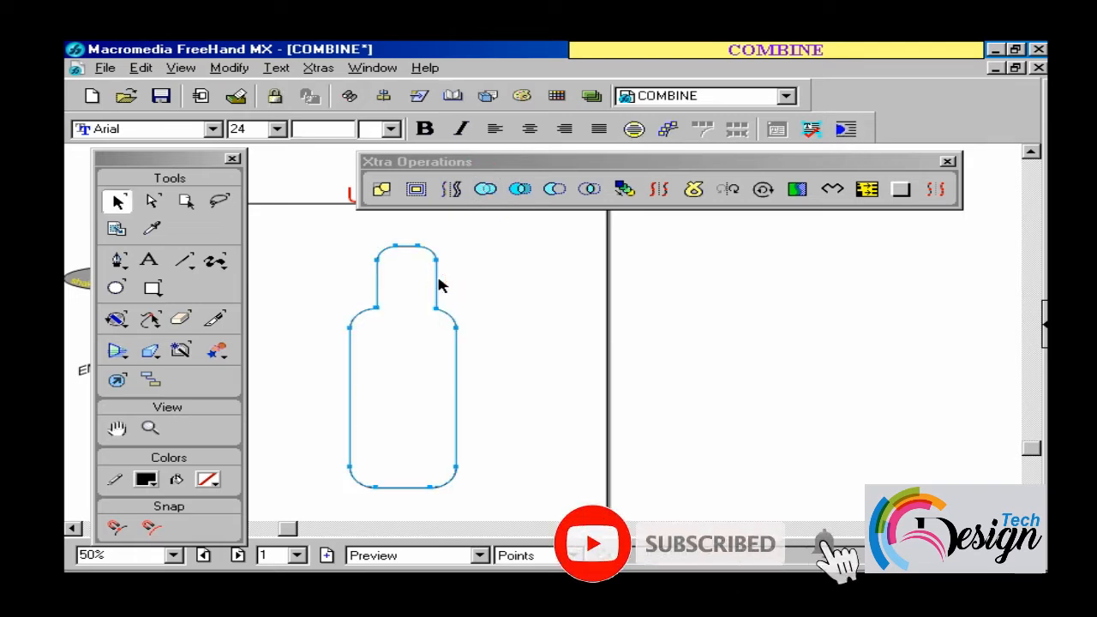
- Dock the Xtra Operations toolbar and give the bottle path a linear Gradient fill
click(1044, 324)
click(848, 129)
drag(853, 163, 767, 113)
click(870, 182)
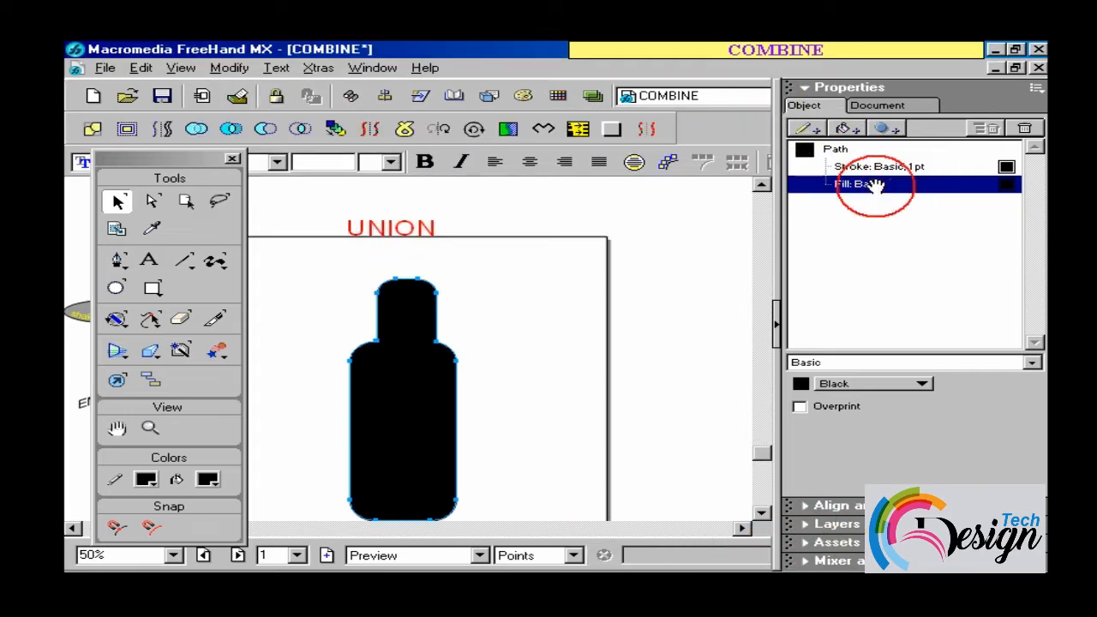
click(881, 369)
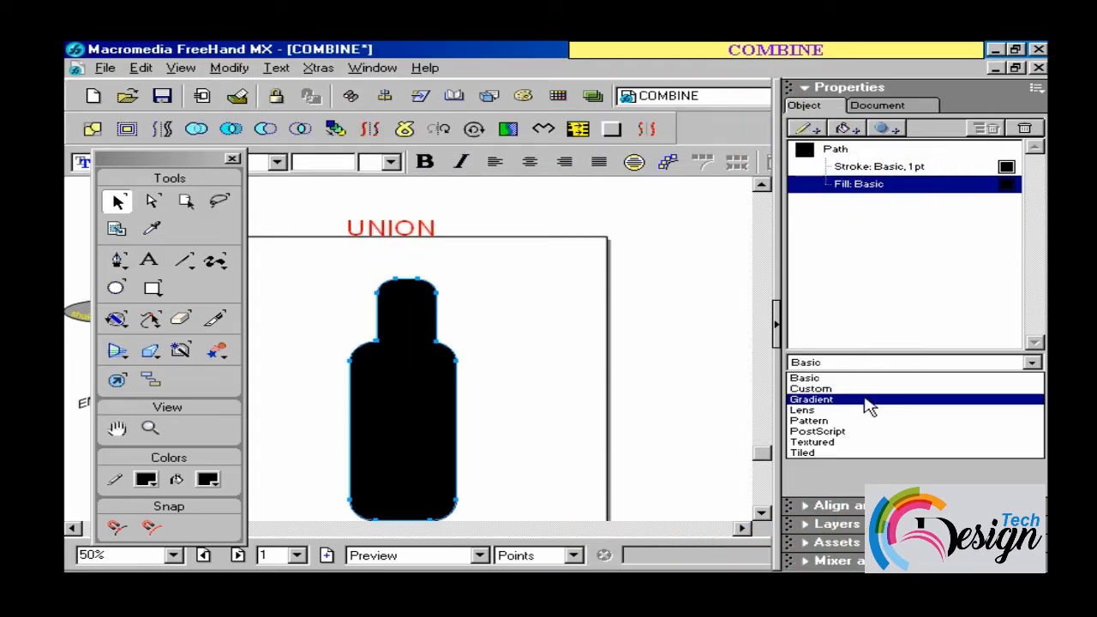
click(870, 403)
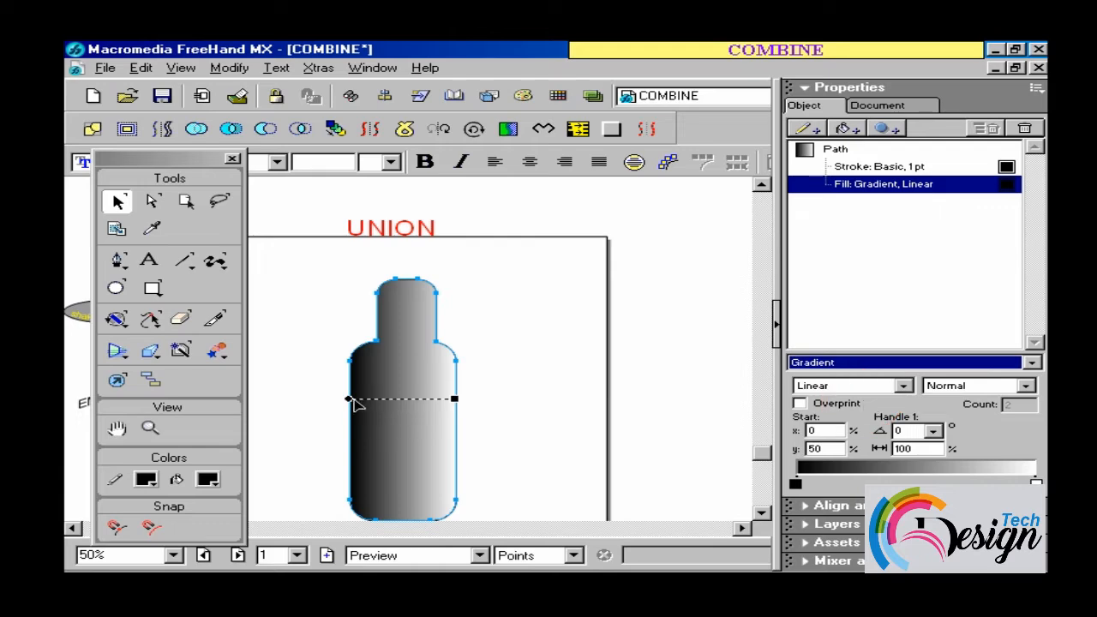
- Turn the bottle's gradient vertical so it runs from black at the base to light grey at the neck
drag(352, 399, 397, 344)
drag(503, 344, 404, 513)
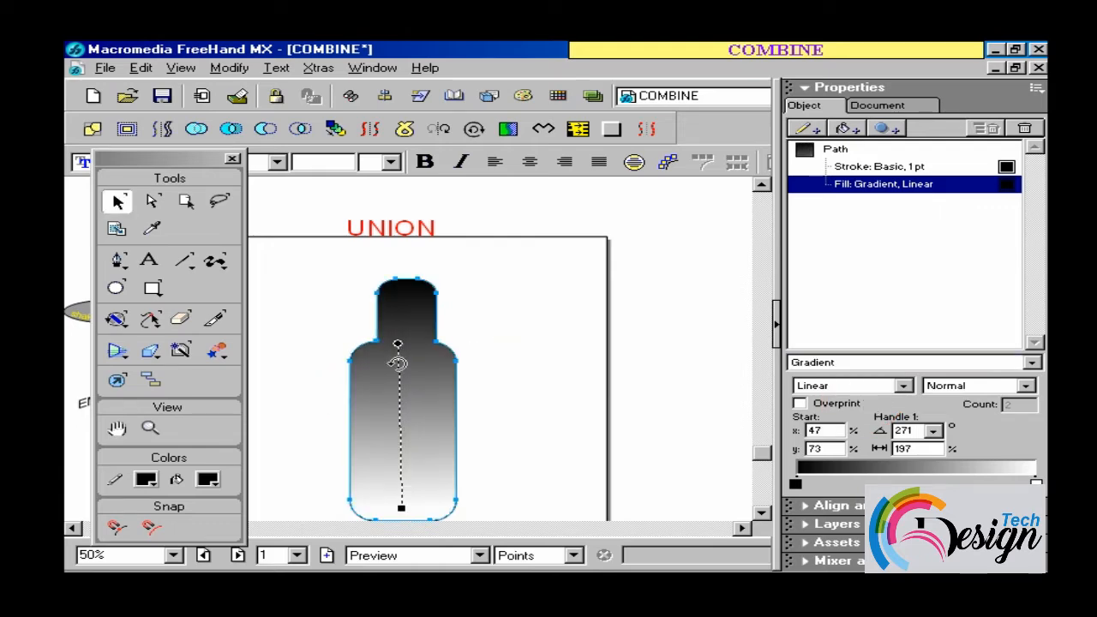
drag(398, 345, 463, 370)
drag(473, 497, 409, 421)
click(515, 372)
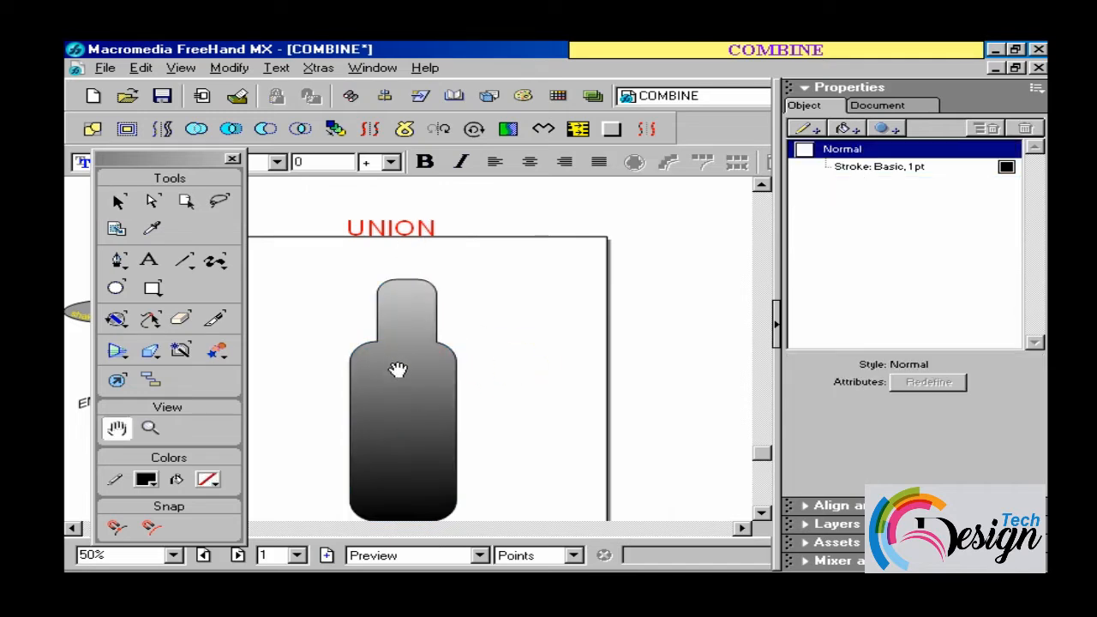
- Move the curved EMPTY BOTTLE text onto the bottle's shoulder and colour it white
drag(395, 369, 525, 334)
drag(311, 362, 572, 336)
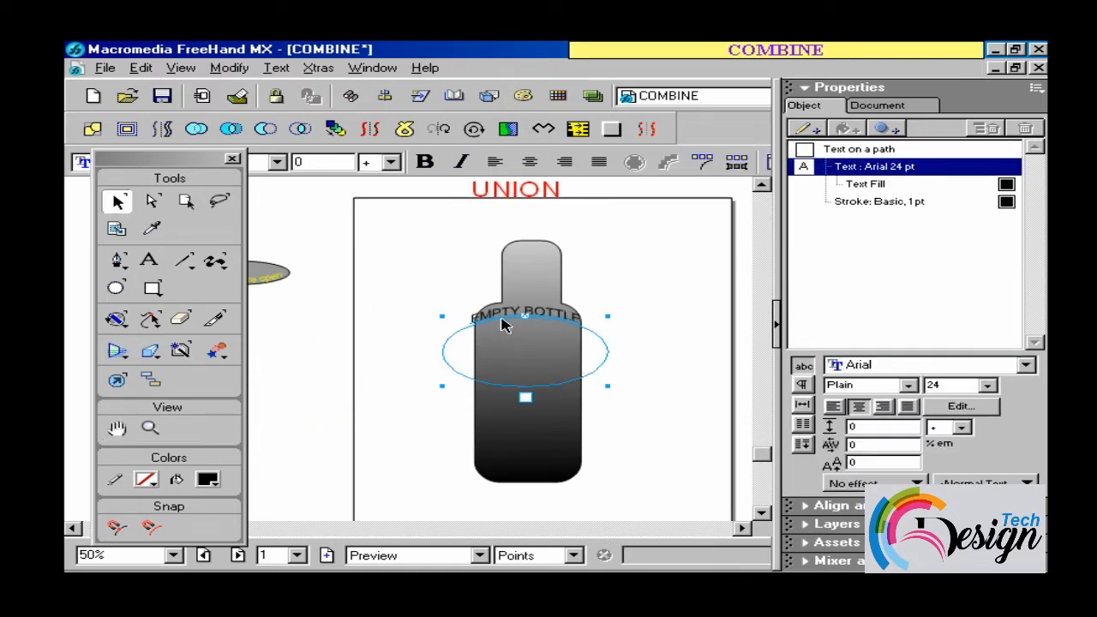
click(208, 480)
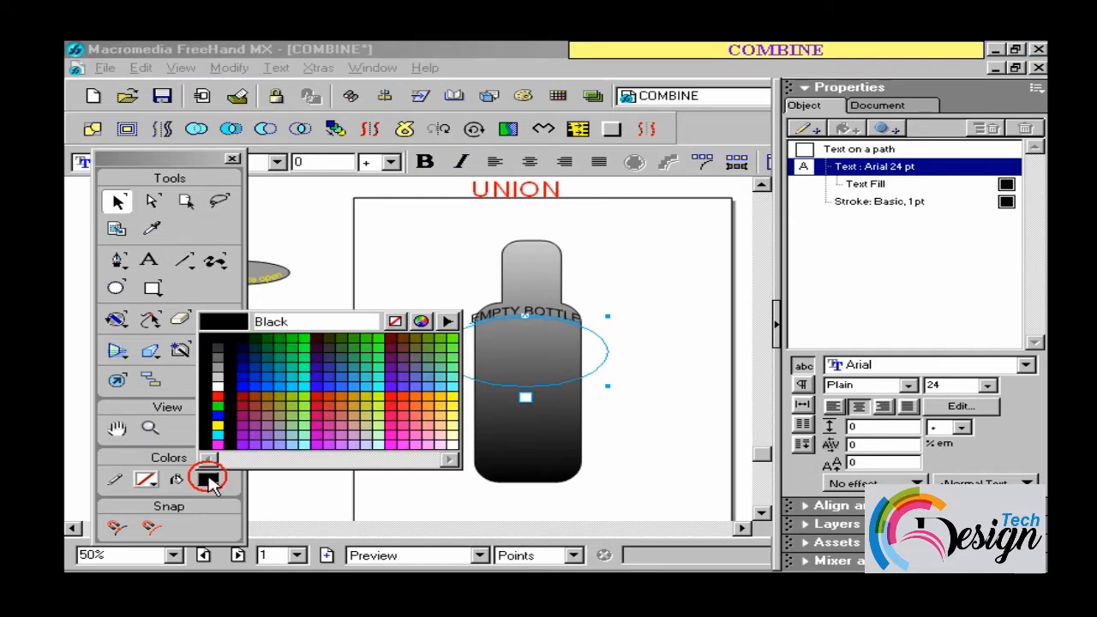
click(221, 383)
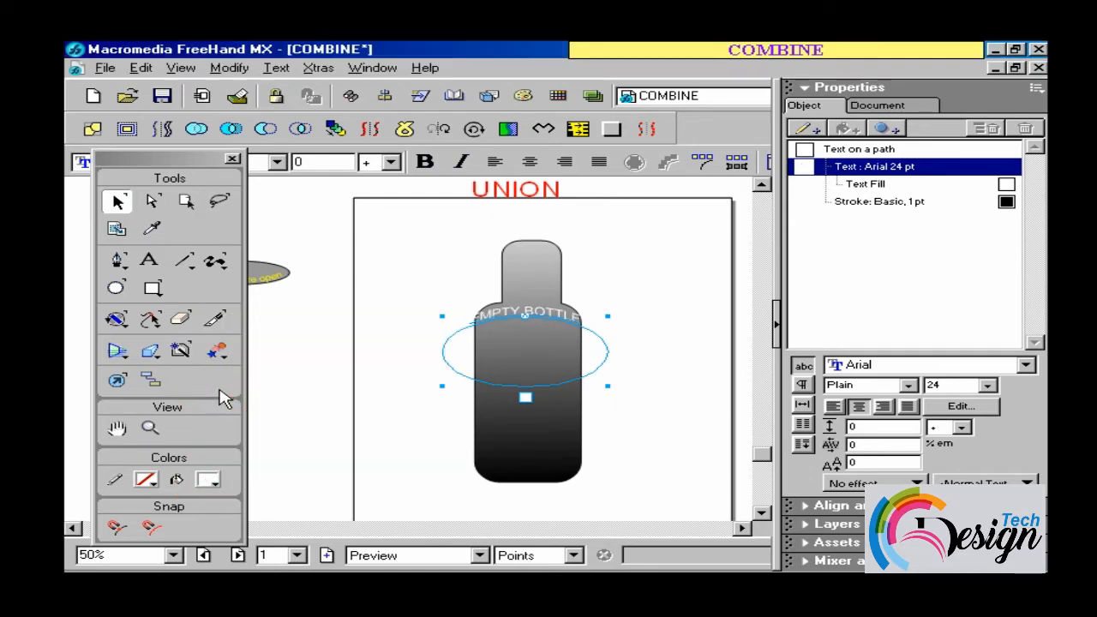
click(411, 351)
- Place the grey ellipse with the "shake before open" text centred on top of the bottle neck as a cap
drag(278, 275, 559, 247)
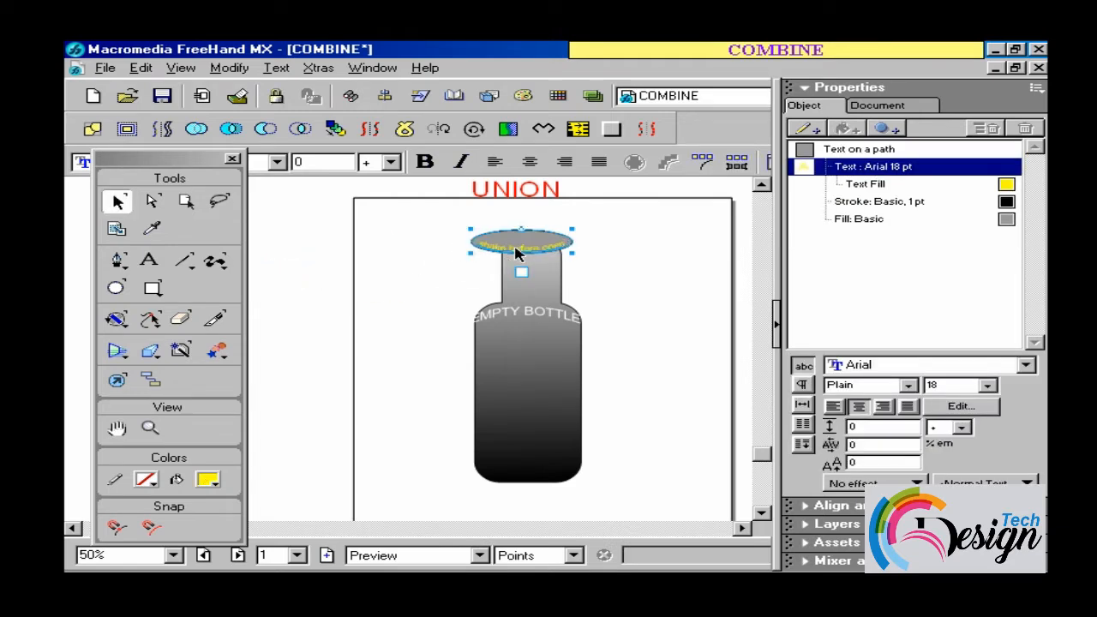
drag(515, 251, 528, 251)
- Narrow the EMPTY BOTTLE text's elliptical path to about the bottle's width and centre the text along its upper arc
key(z)
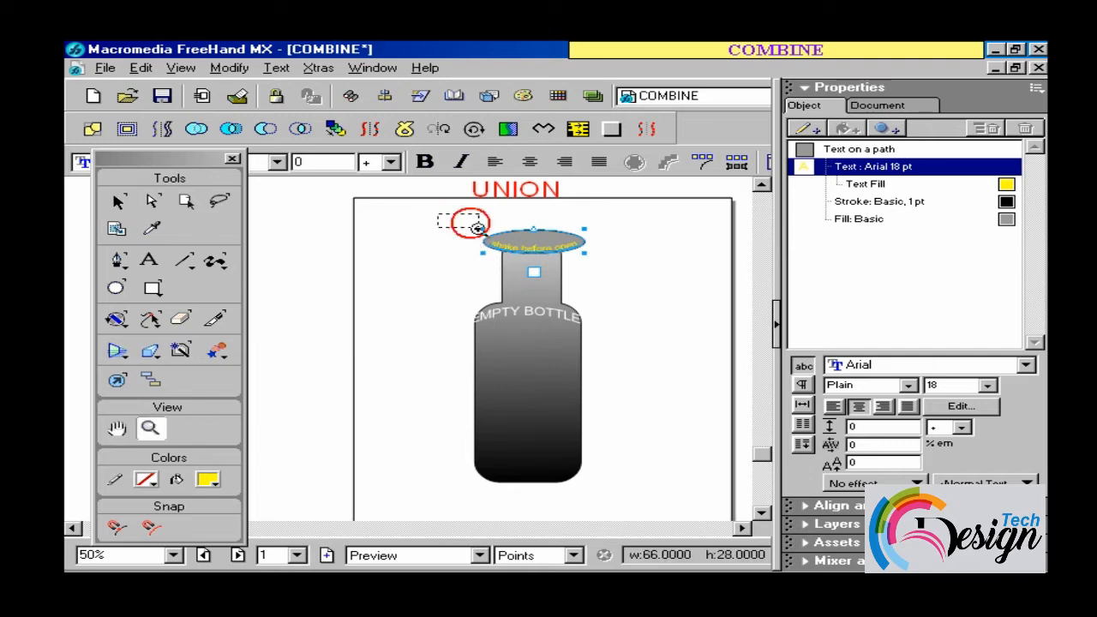
drag(442, 216, 649, 478)
key(h)
drag(389, 378, 509, 399)
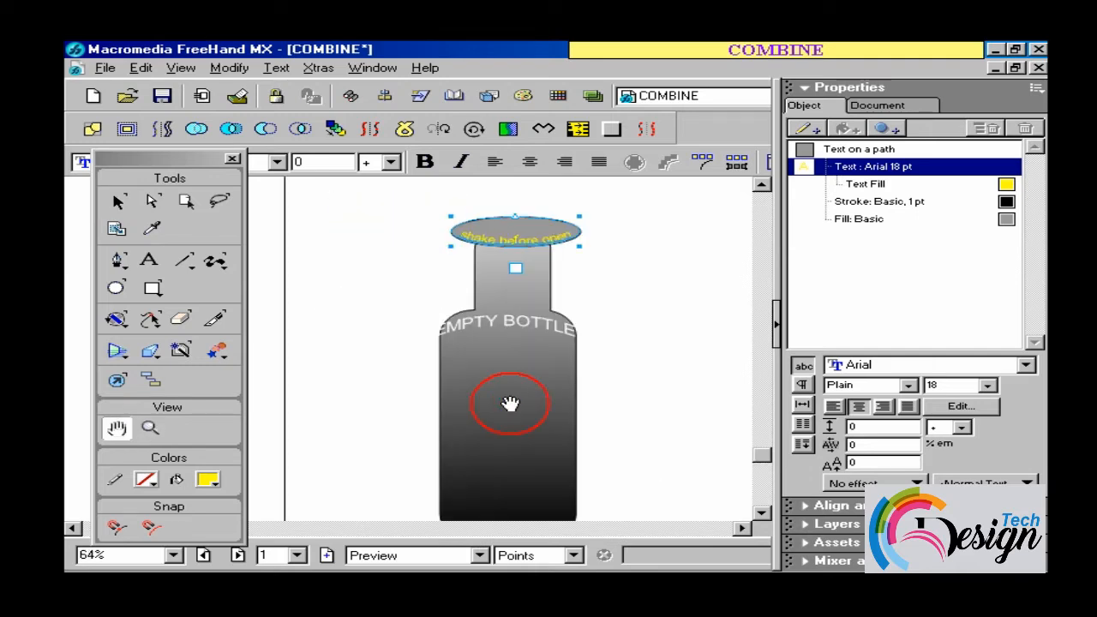
key(v)
click(490, 318)
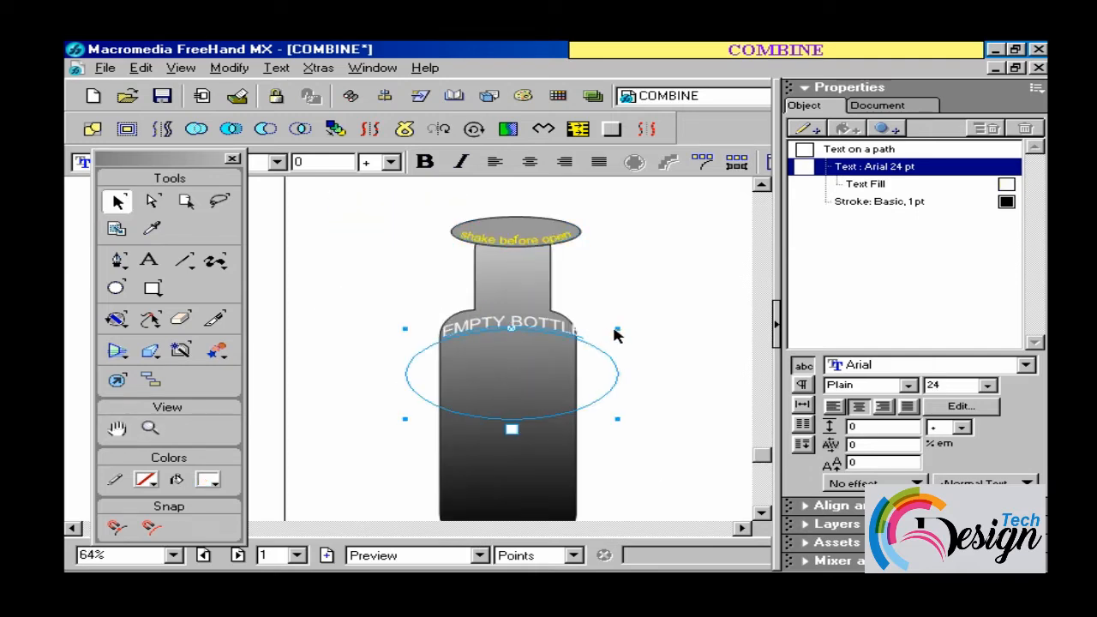
drag(614, 329, 579, 332)
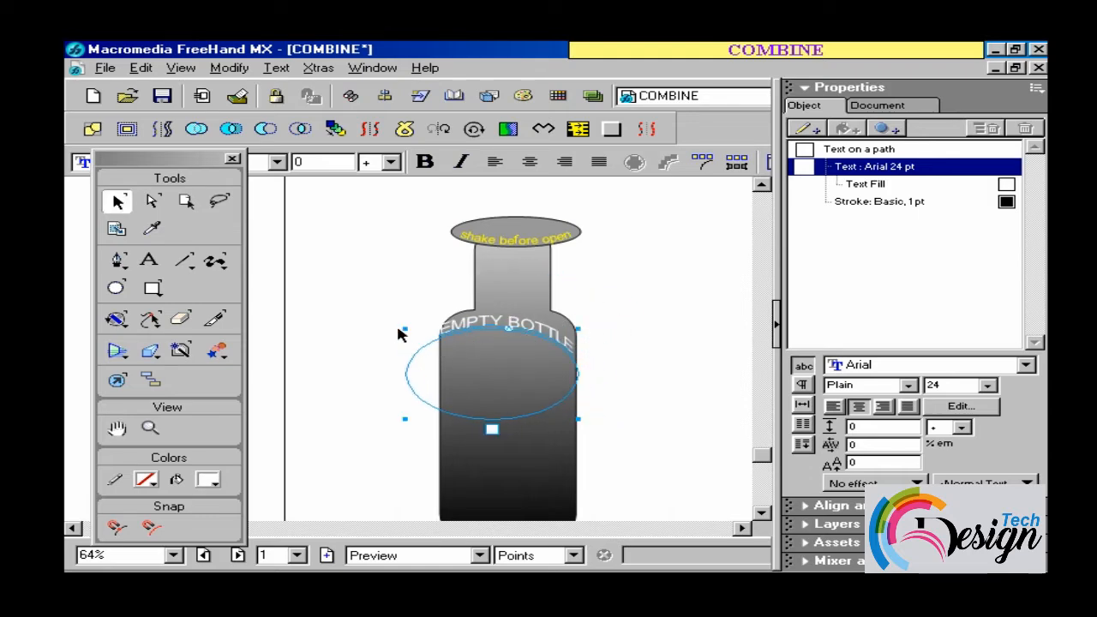
drag(404, 330, 420, 331)
drag(515, 335, 510, 335)
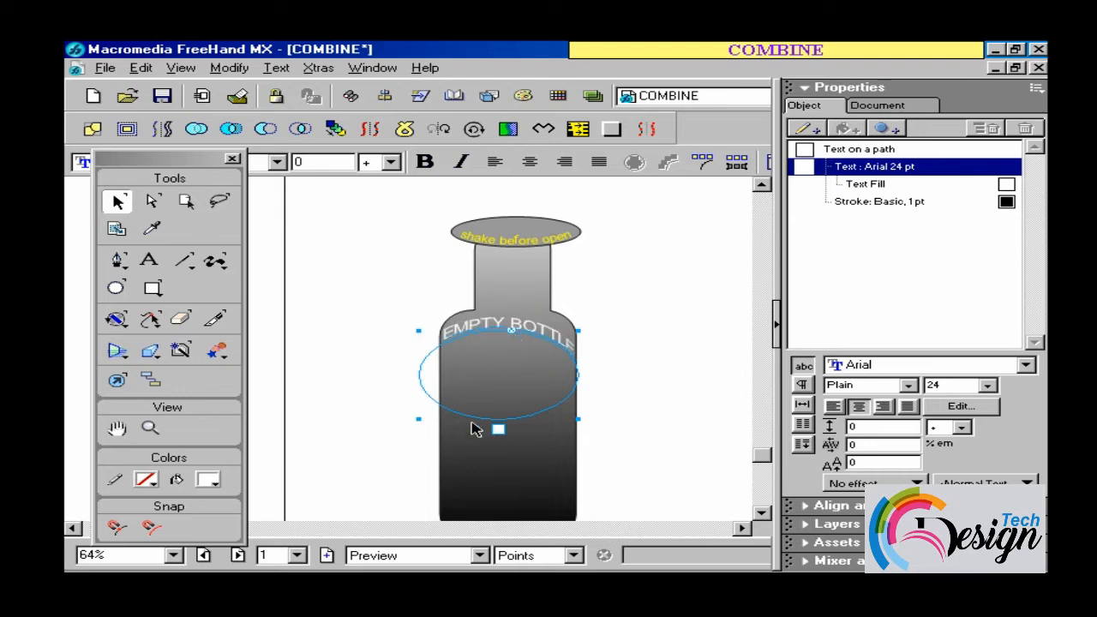
drag(419, 331, 431, 335)
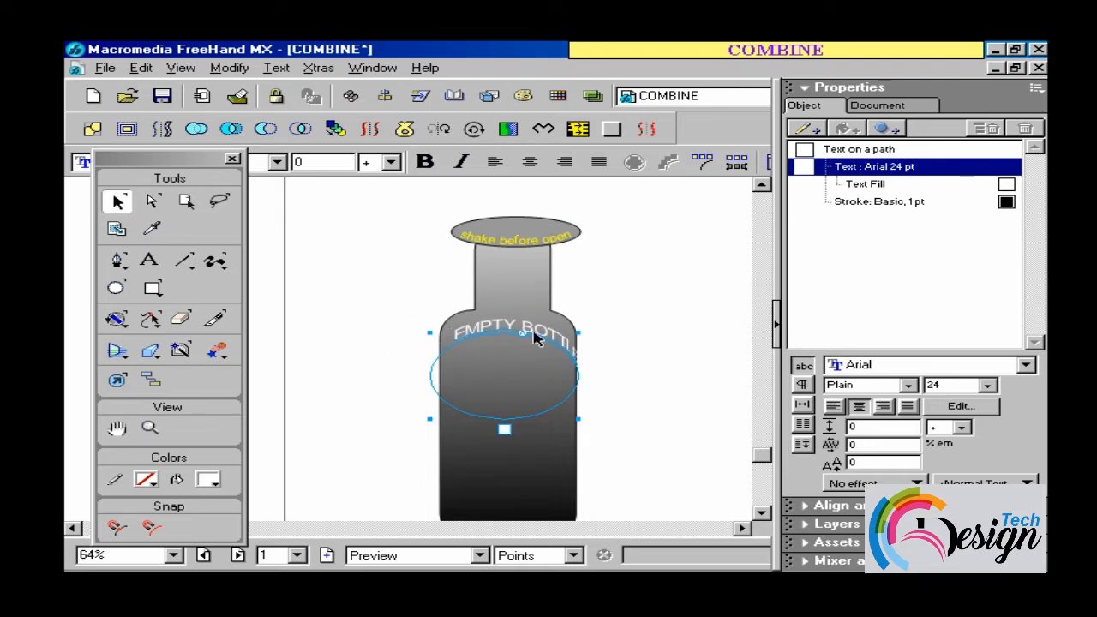
drag(527, 337, 511, 336)
click(633, 335)
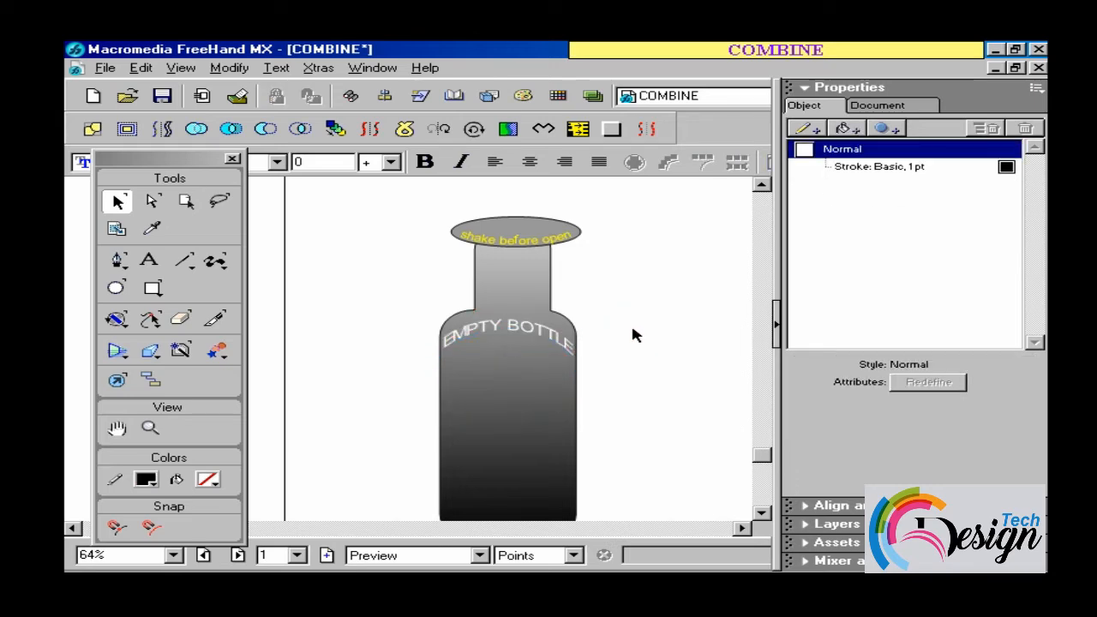
- Reposition the EMPTY BOTTLE text and its elliptical path so the text sits centred within the bottle's shoulder
click(534, 330)
drag(517, 341, 495, 337)
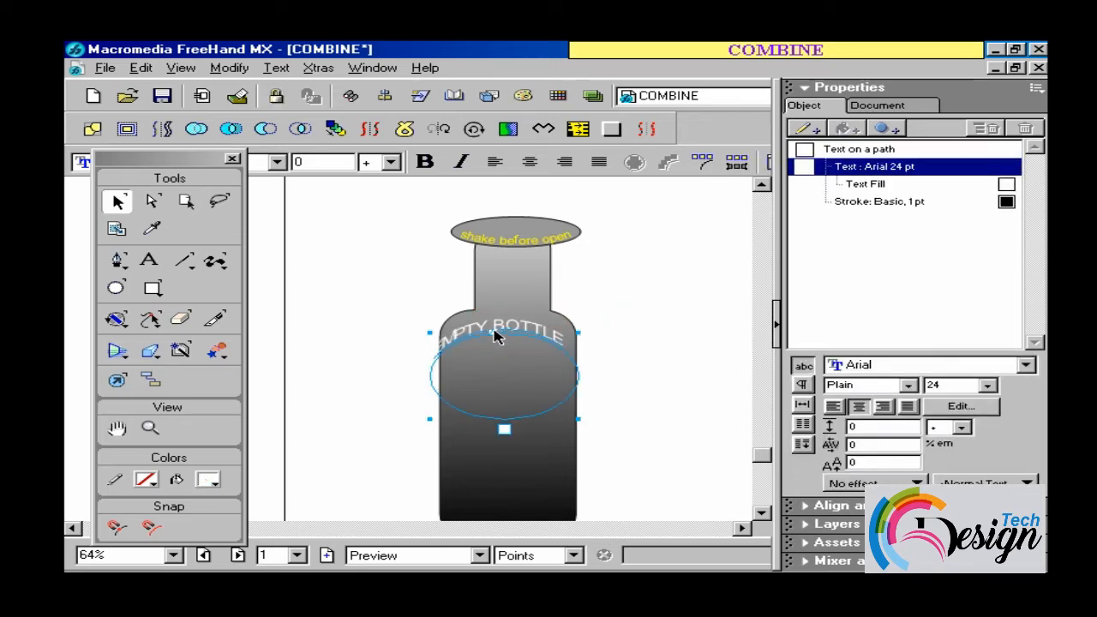
click(529, 340)
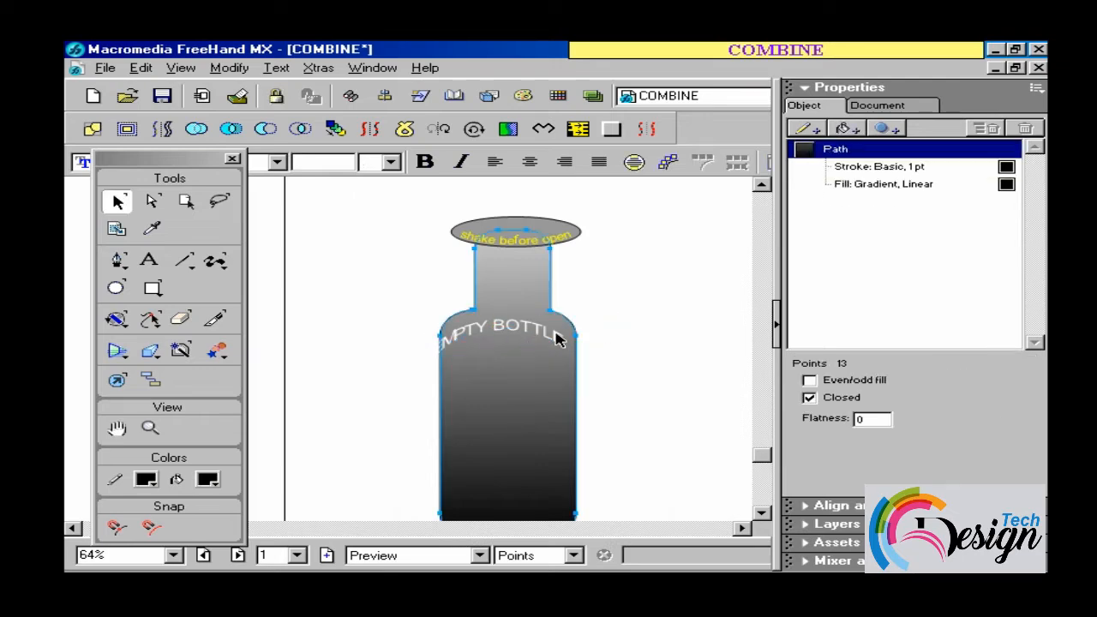
click(555, 335)
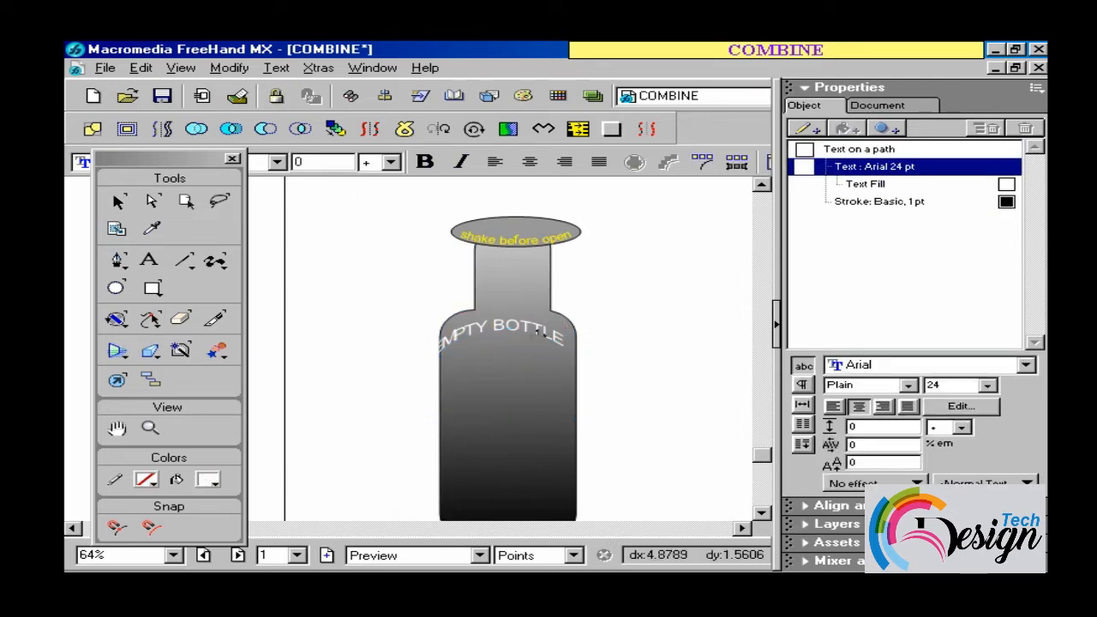
drag(539, 330, 539, 336)
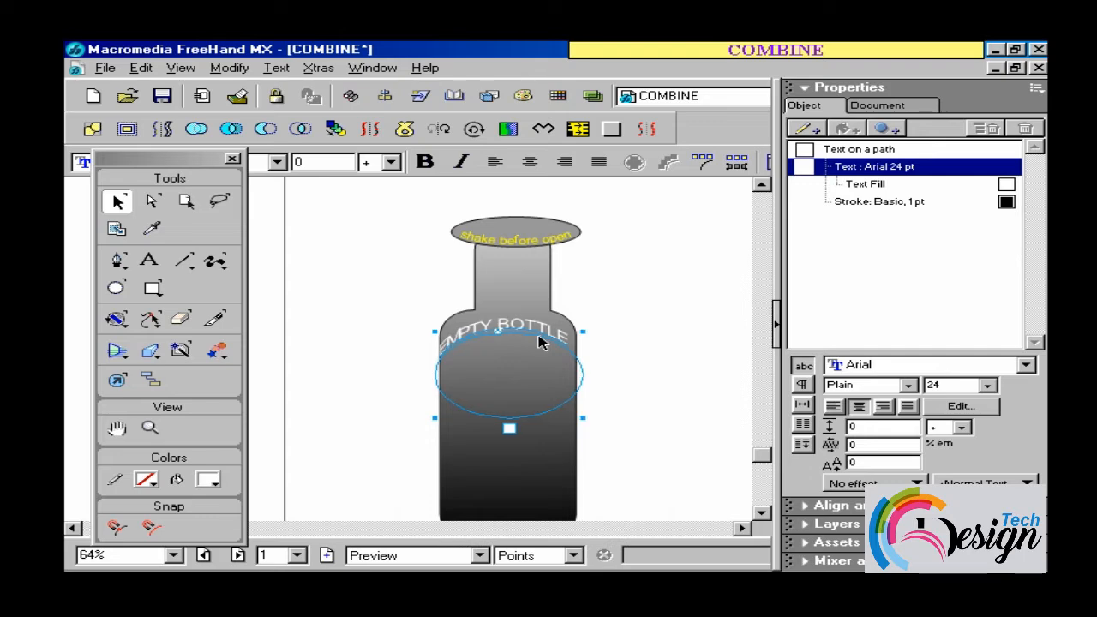
key(Right)
key(Right)
key(Right)
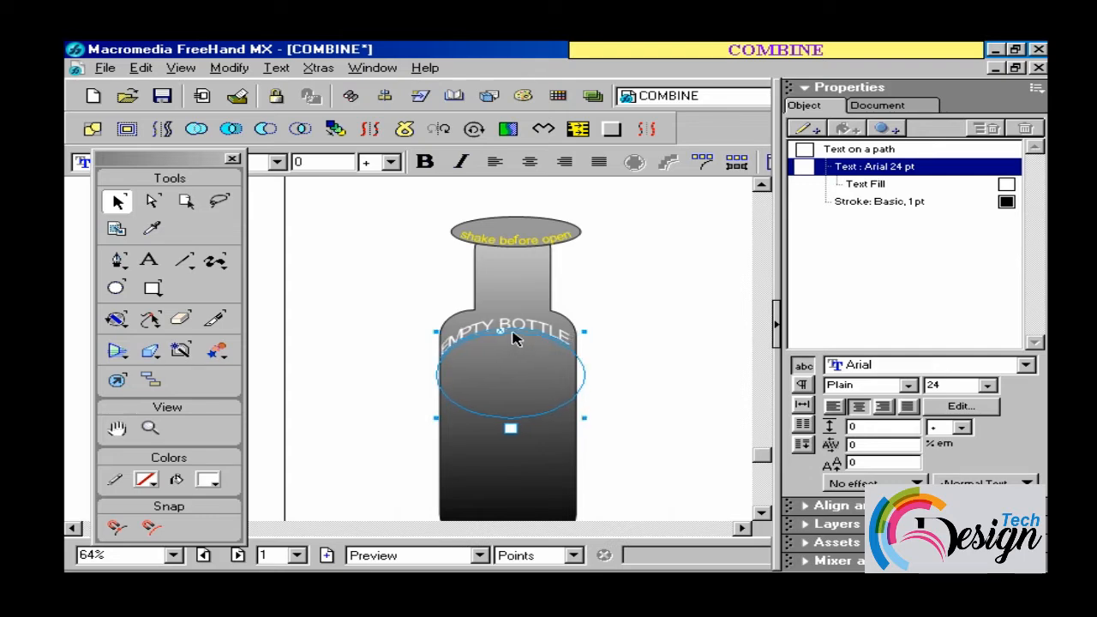
drag(504, 337, 508, 338)
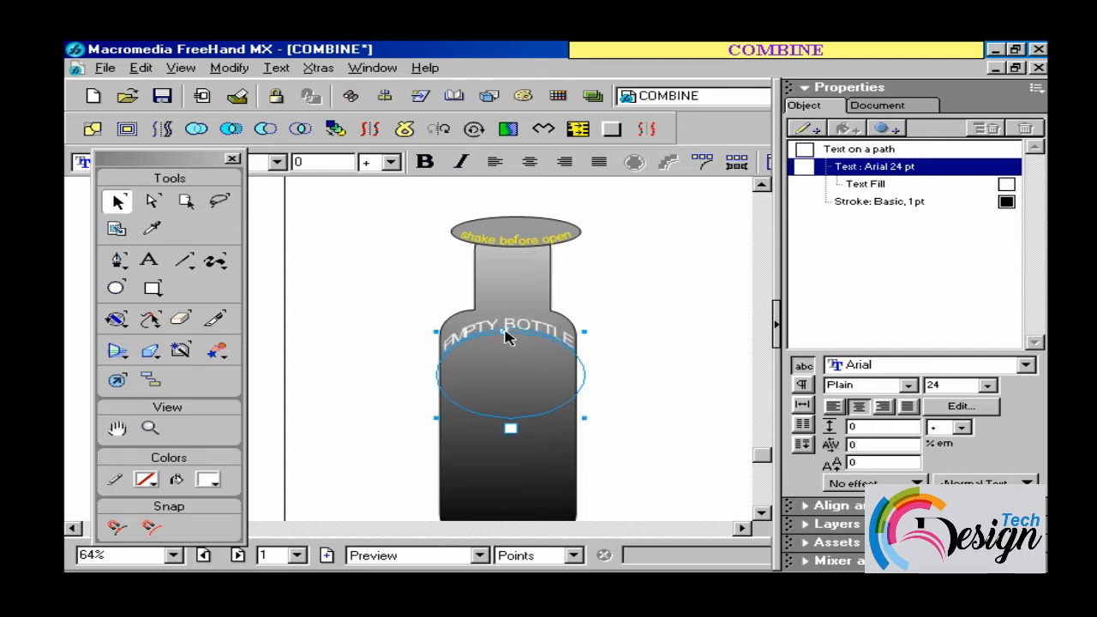
click(631, 294)
- Nudge the grey "shake before open" cap ellipse left to centre it over the bottle neck
click(547, 244)
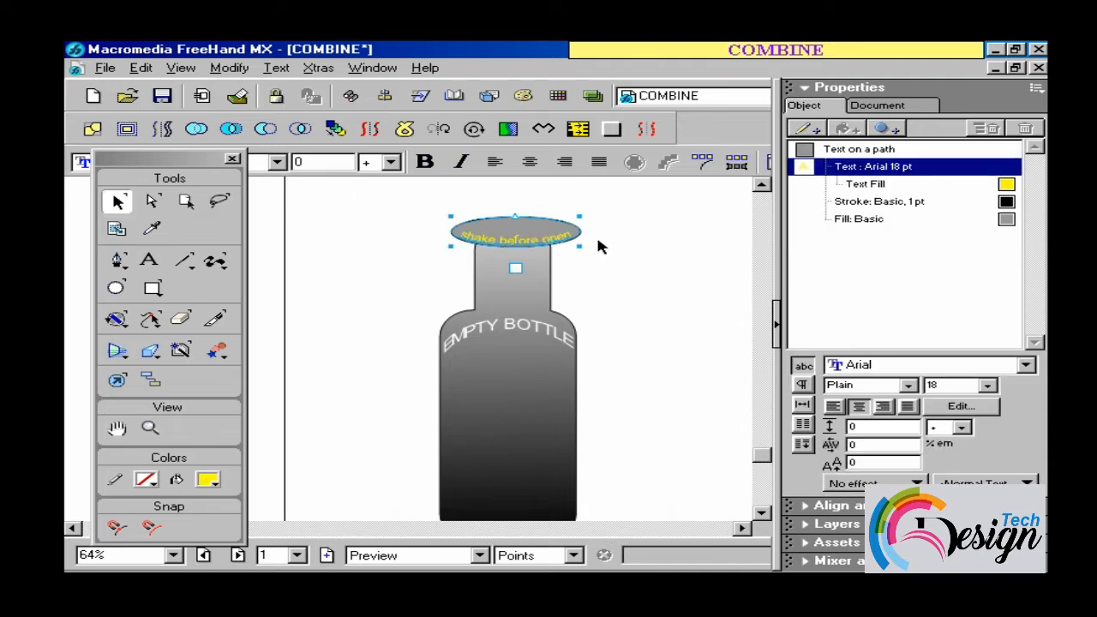
key(Left)
key(Left)
key(Left)
key(Left)
key(Left)
key(Left)
key(Left)
click(598, 241)
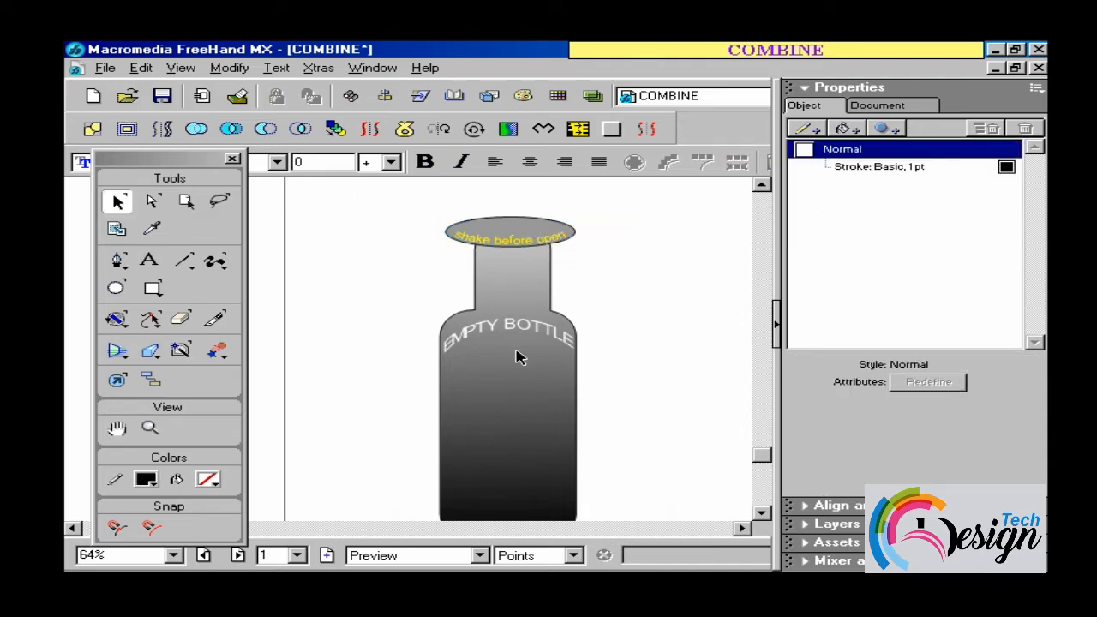
- Collapse the properties panels, float the Xtra Operations toolbar and go to page 2
key(ctrl+alt+space)
ctrl+alt+click(524, 358)
key(space)
drag(451, 368, 521, 353)
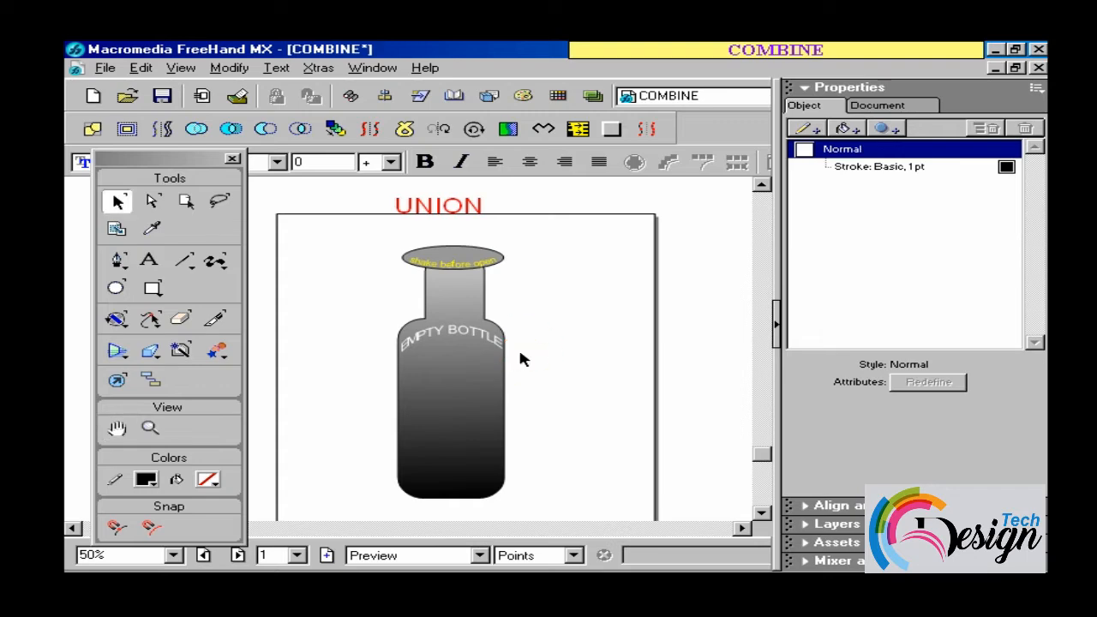
click(775, 330)
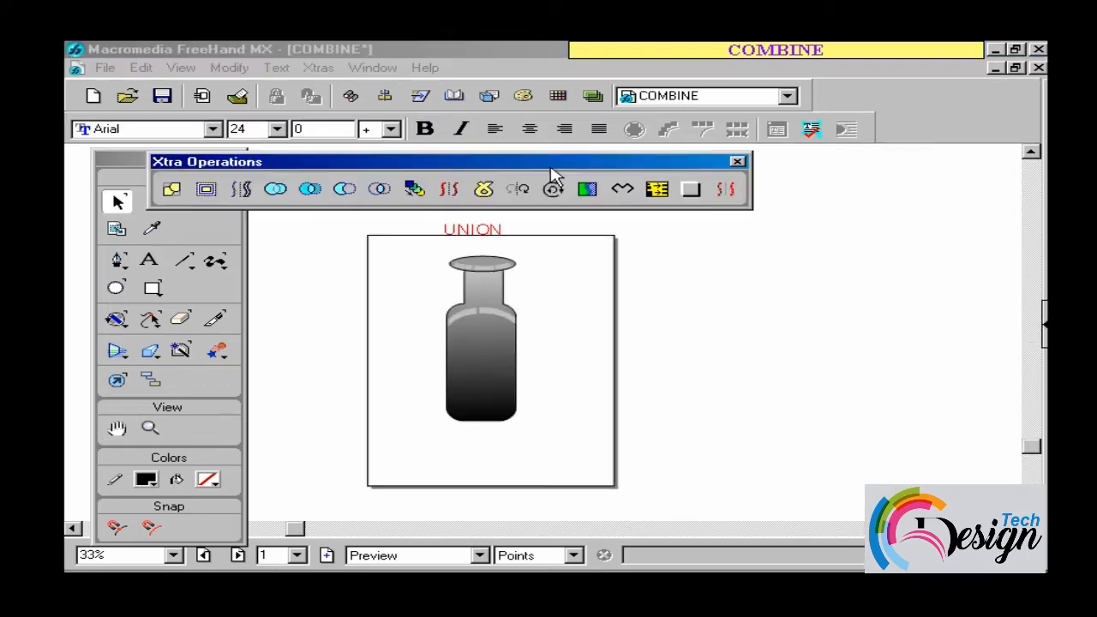
drag(552, 169, 563, 171)
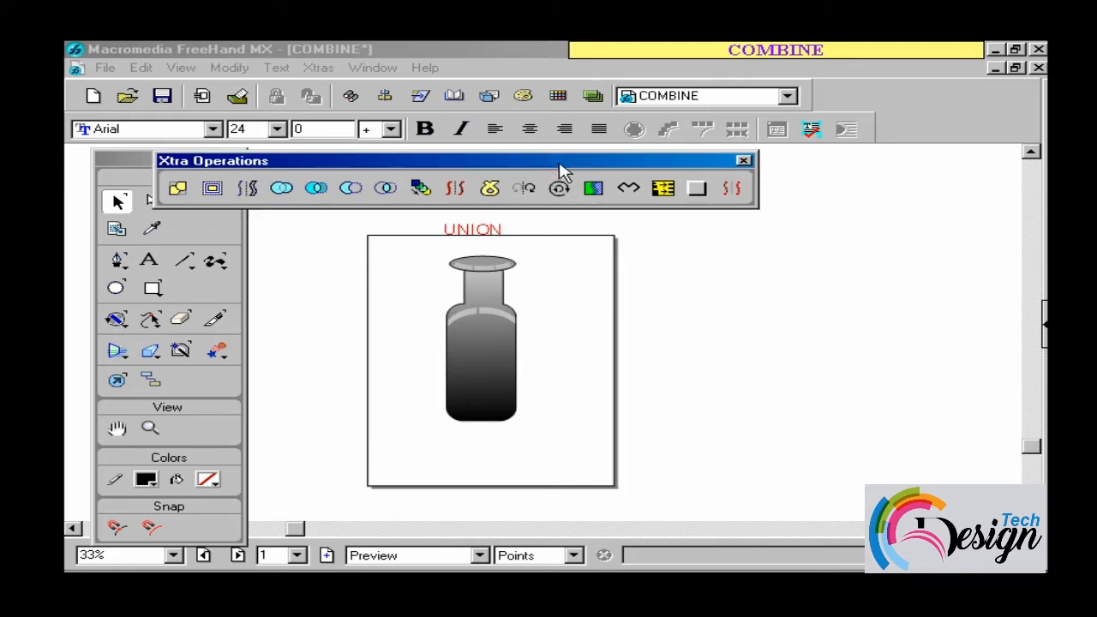
click(240, 555)
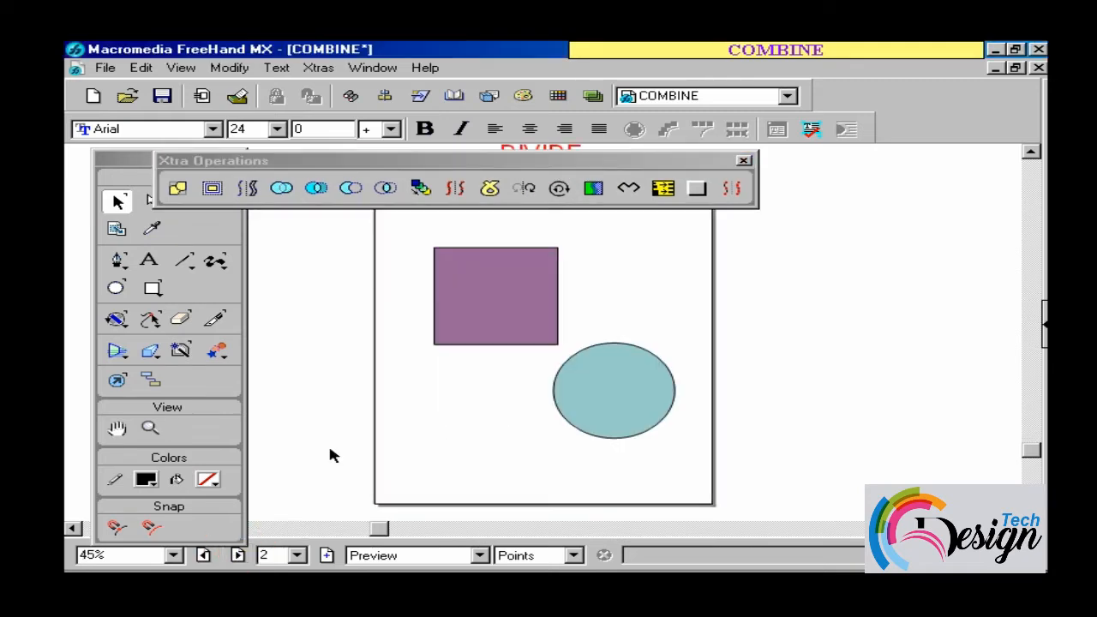
key(space)
drag(503, 299, 502, 347)
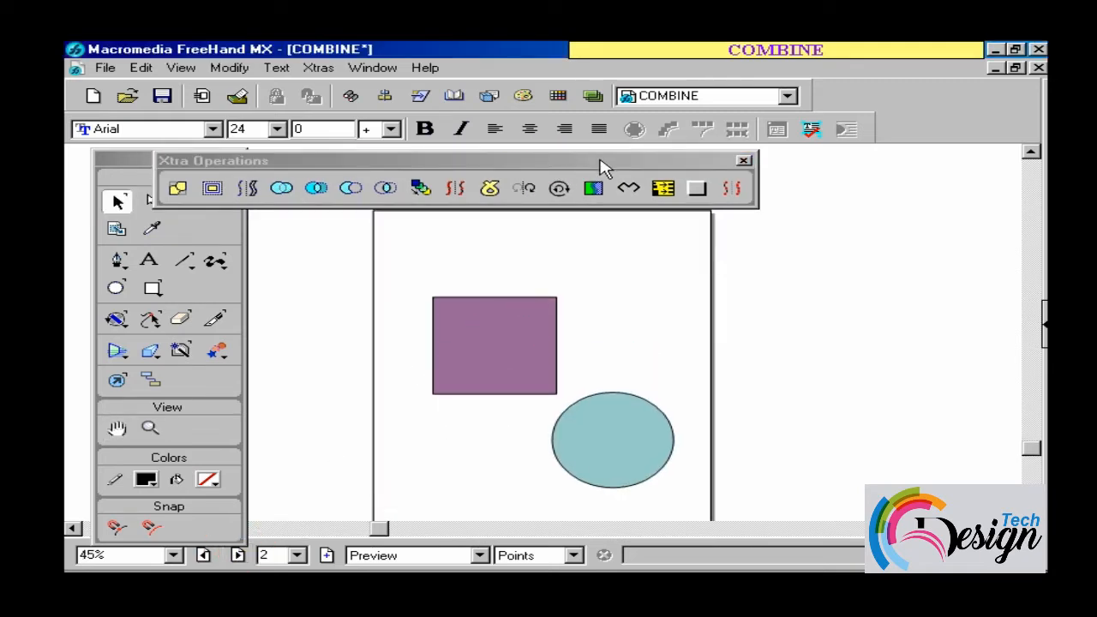
- Remove the text toolbar from its row and dock the Xtra Operations toolbar there, flush with the window edge
drag(69, 124, 820, 273)
click(900, 255)
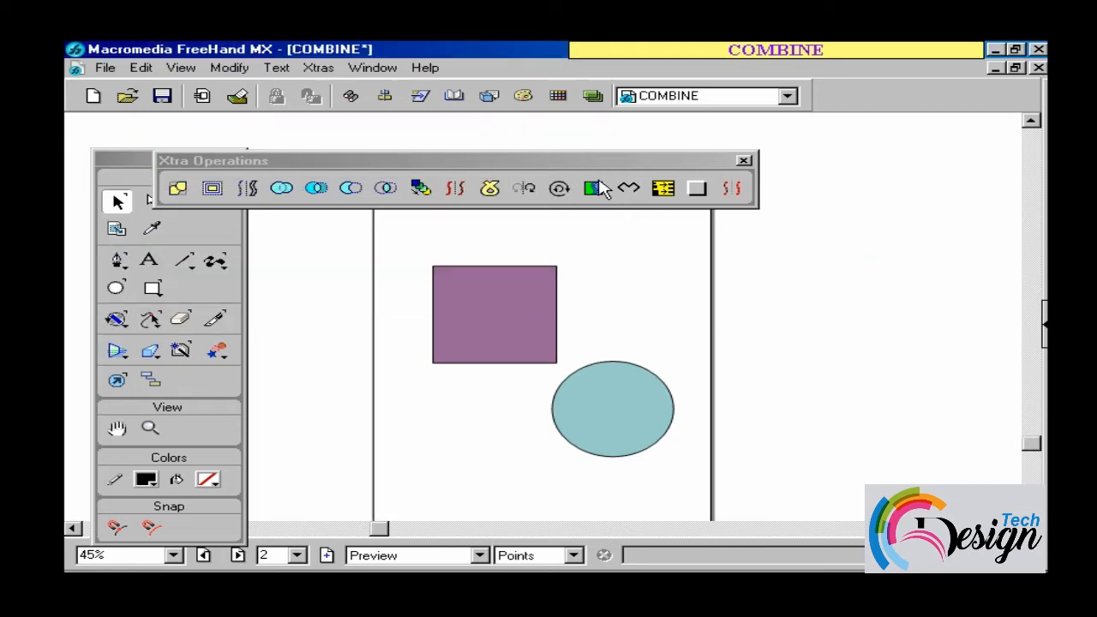
drag(588, 162, 553, 124)
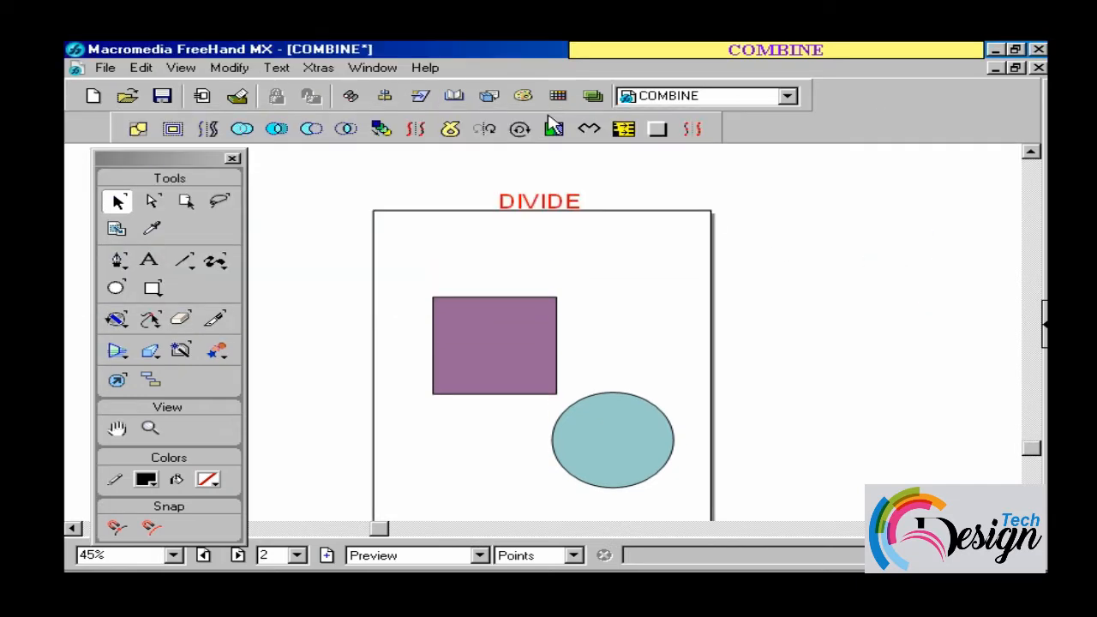
drag(113, 127, 70, 126)
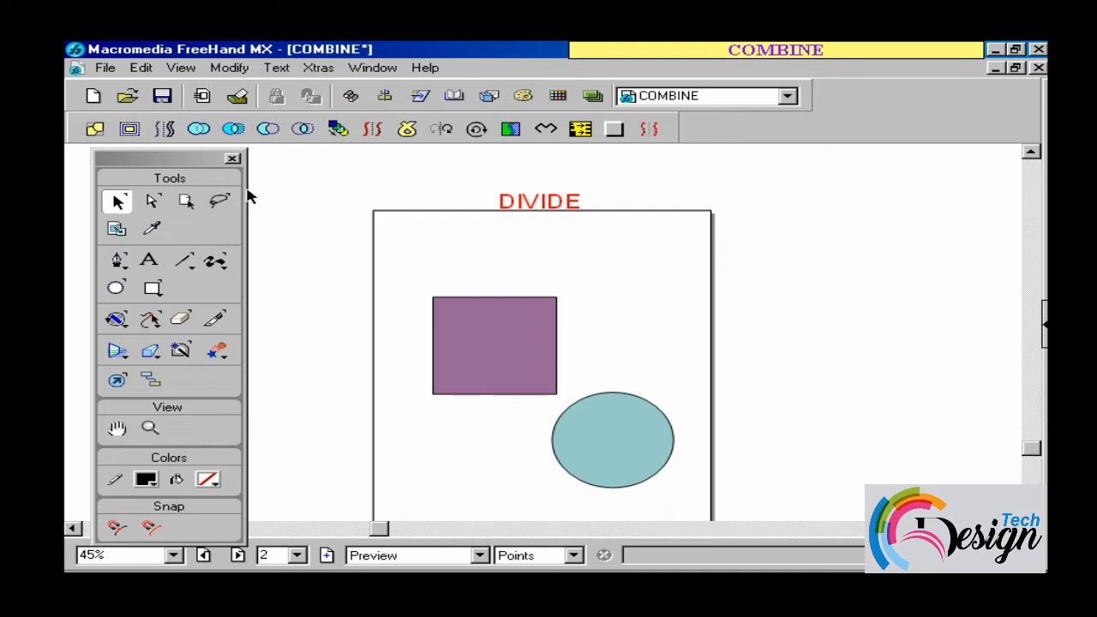
- Move the light blue ellipse over the purple rectangle's lower right corner and apply Divide to both shapes
key(space)
drag(464, 315, 441, 276)
drag(598, 396, 539, 352)
shift+click(448, 273)
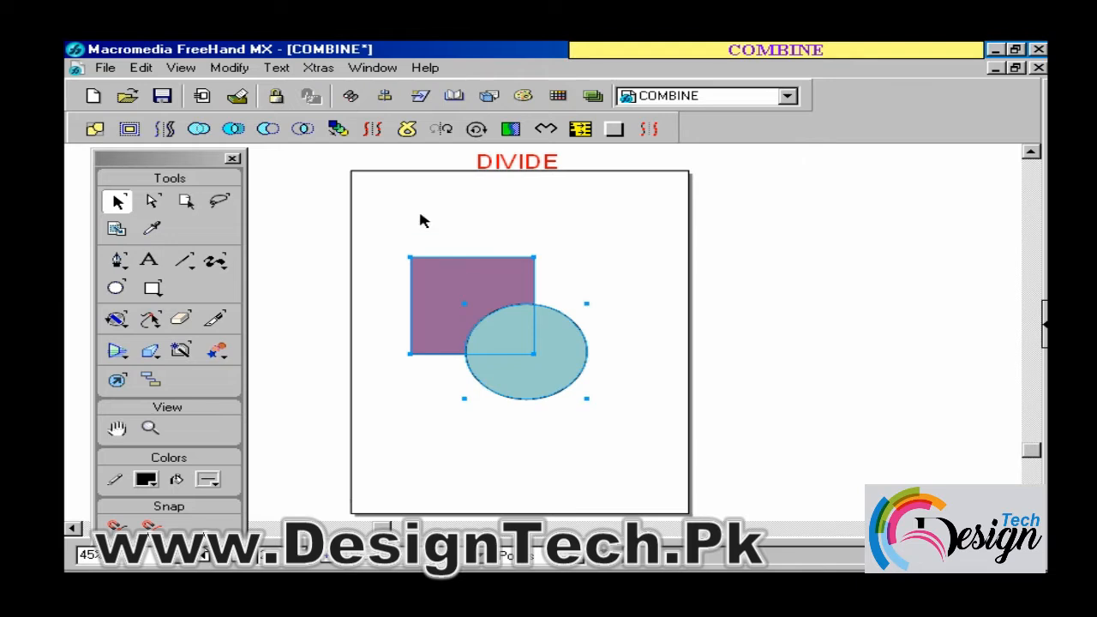
click(236, 133)
click(536, 220)
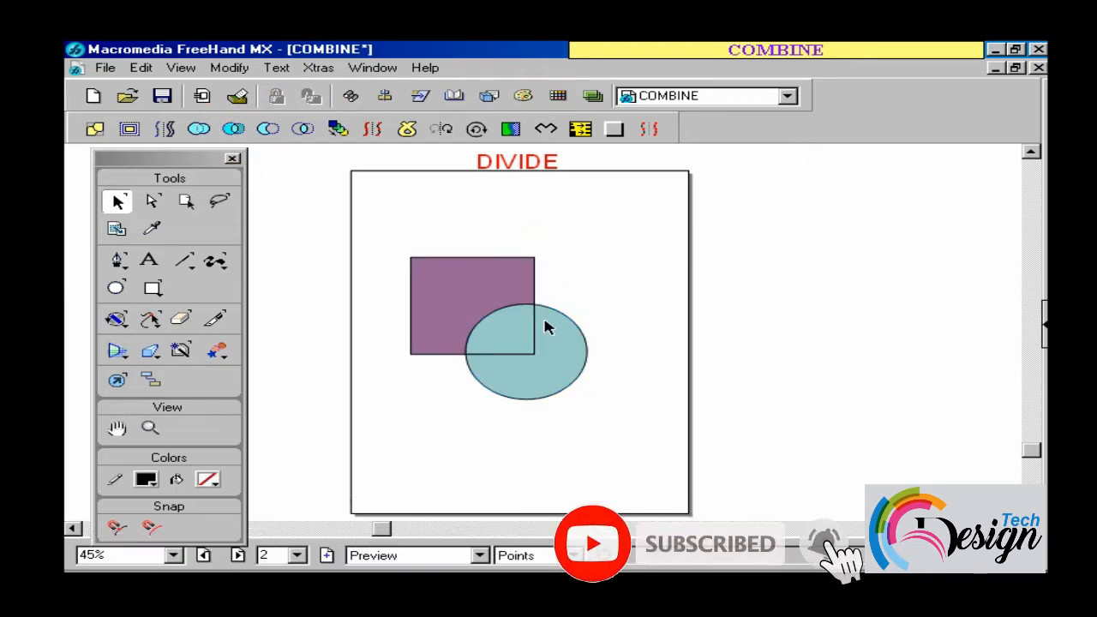
- Pull the divided rectangle and ellipse pieces apart so the overlap piece stands alone between them
drag(543, 321, 603, 374)
drag(474, 289, 426, 260)
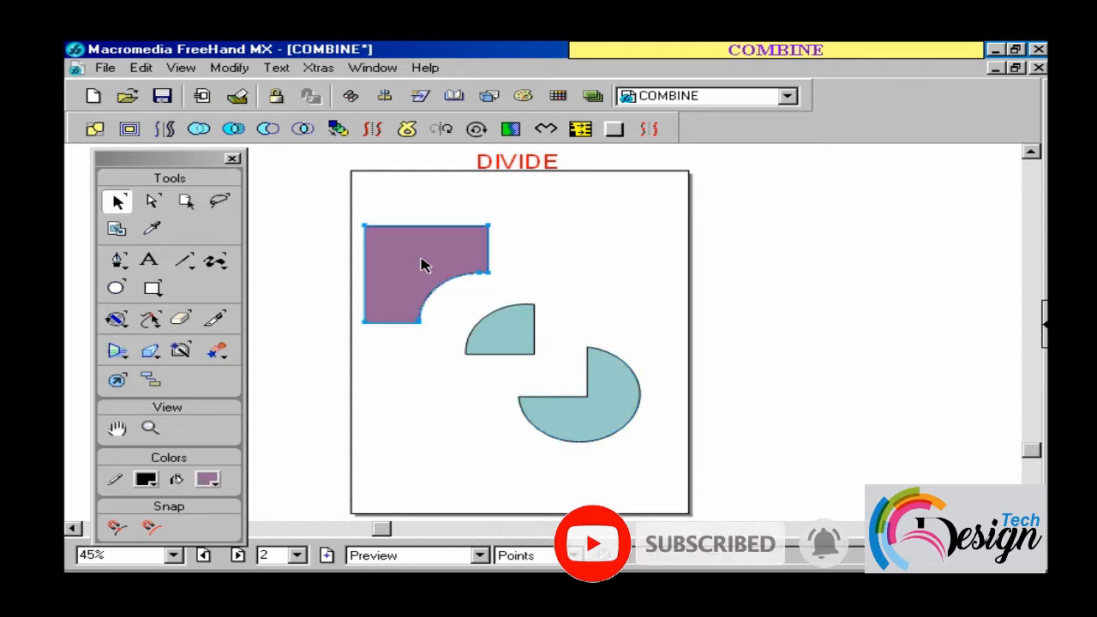
click(517, 339)
mouse_move(517, 339)
mouse_down()
mouse_move(553, 363)
mouse_move(522, 348)
mouse_up()
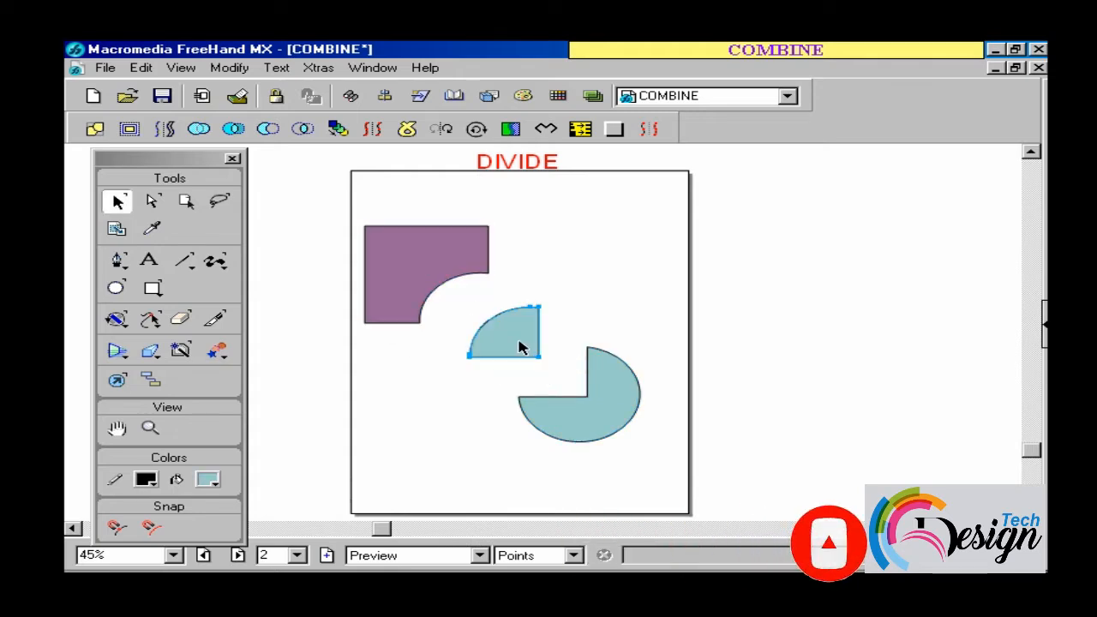
- Draw a small ellipse near the page's upper right edge and fill it with colour 993366
click(152, 288)
mouse_move(557, 197)
mouse_down()
mouse_move(591, 238)
mouse_move(635, 257)
mouse_up()
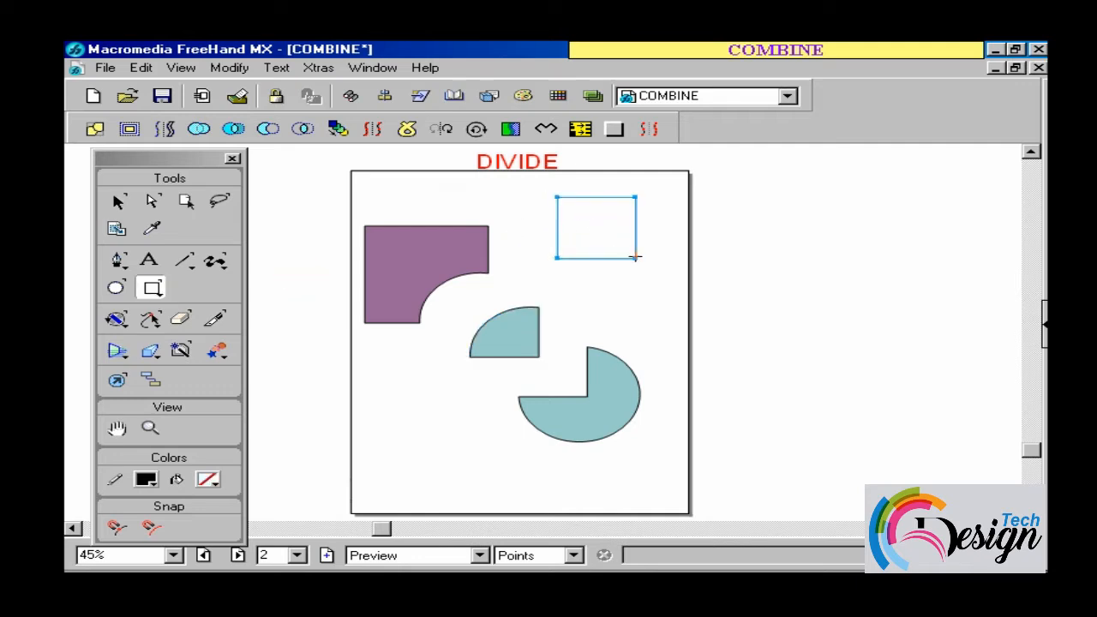
click(116, 288)
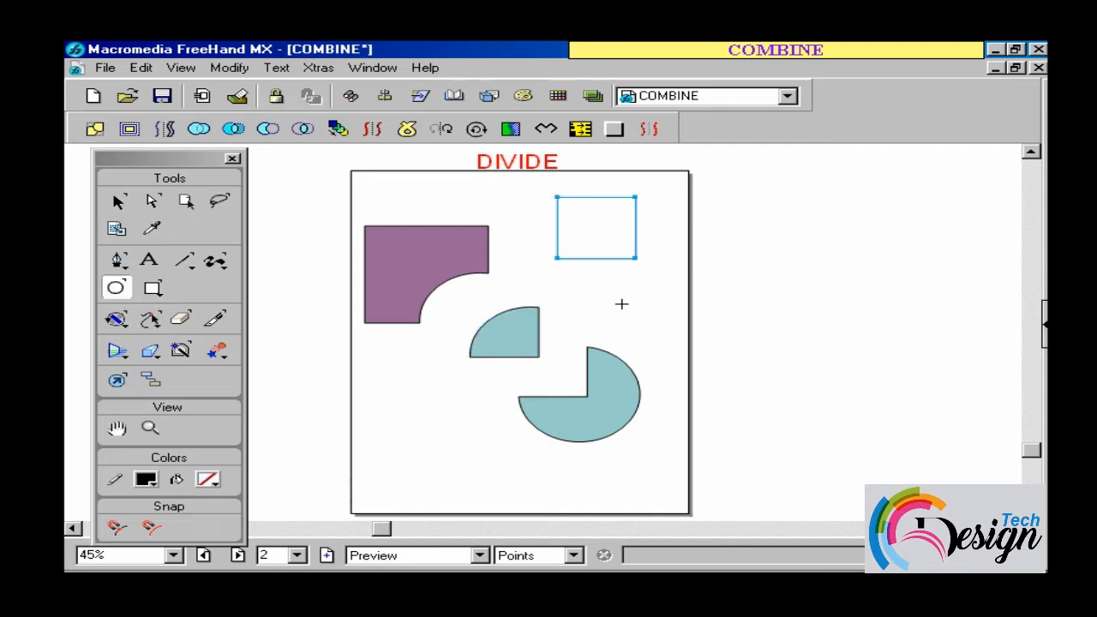
key(v)
drag(595, 250, 676, 313)
click(208, 482)
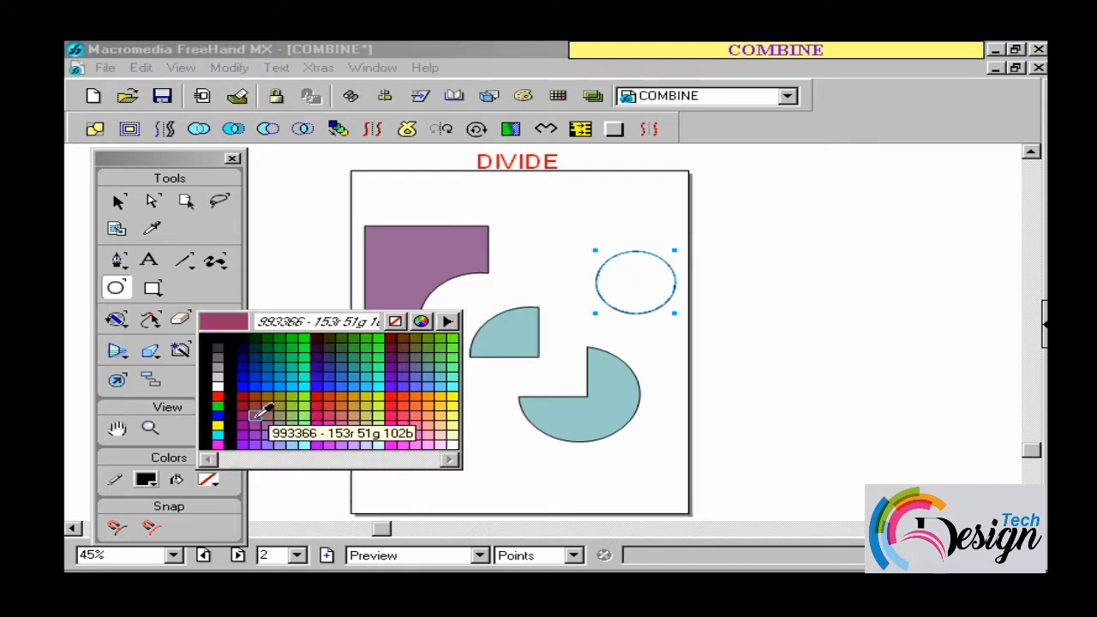
click(257, 410)
- Draw a rectangle overlapping the dark pink ellipse, fill it bright green and shift it slightly upward
click(153, 288)
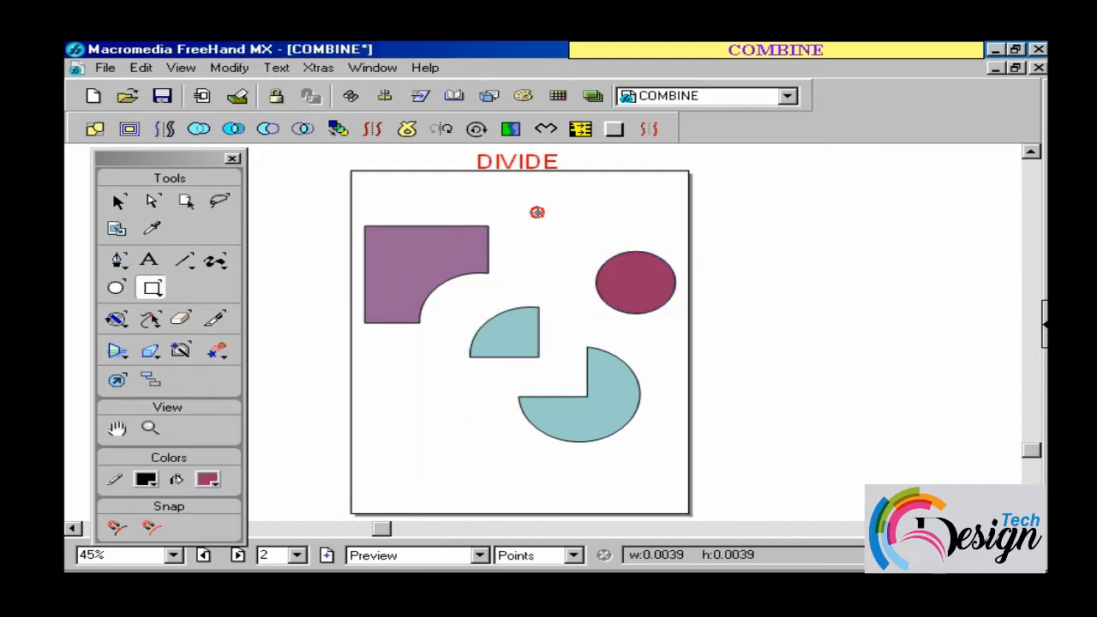
drag(537, 212, 639, 277)
click(208, 480)
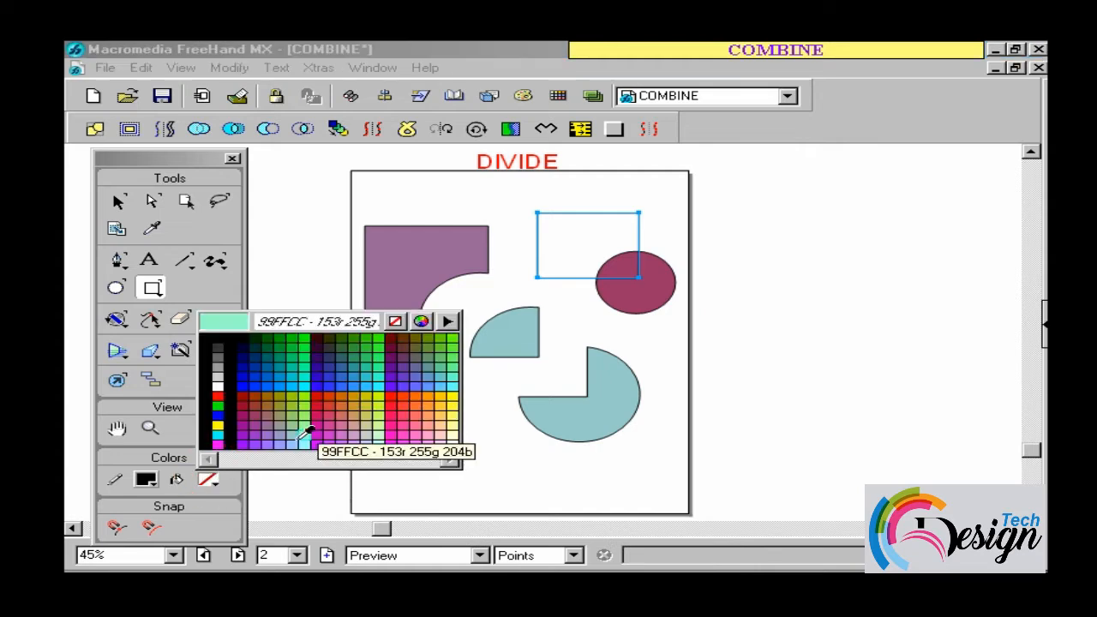
click(302, 396)
click(118, 201)
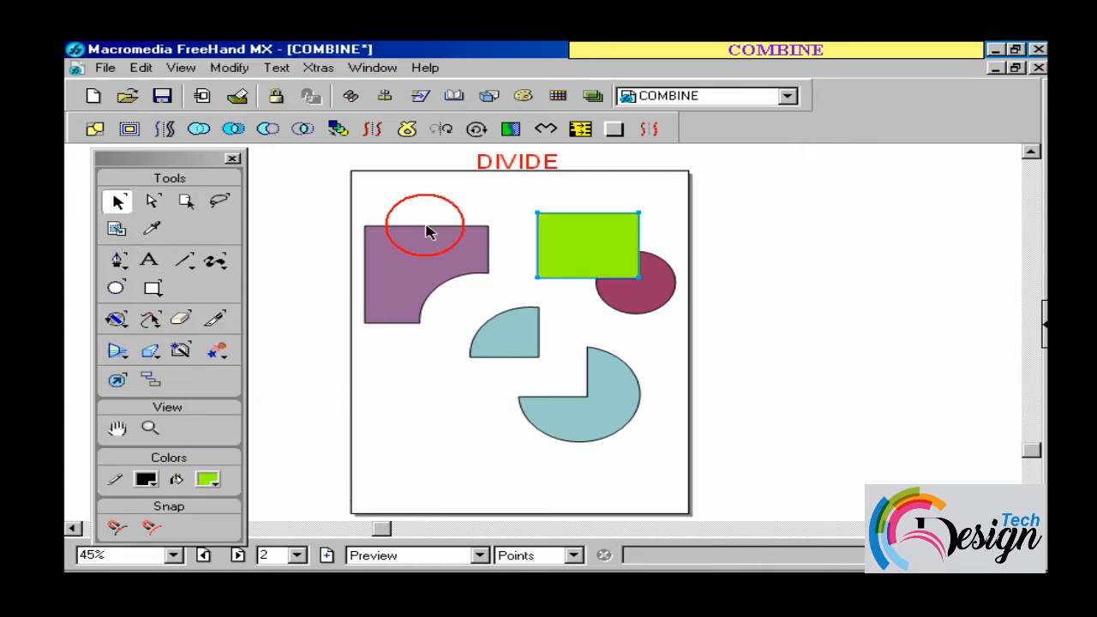
drag(578, 238, 579, 225)
key(ctrl+shift+d)
drag(760, 182, 621, 211)
drag(767, 228, 654, 285)
key(Escape)
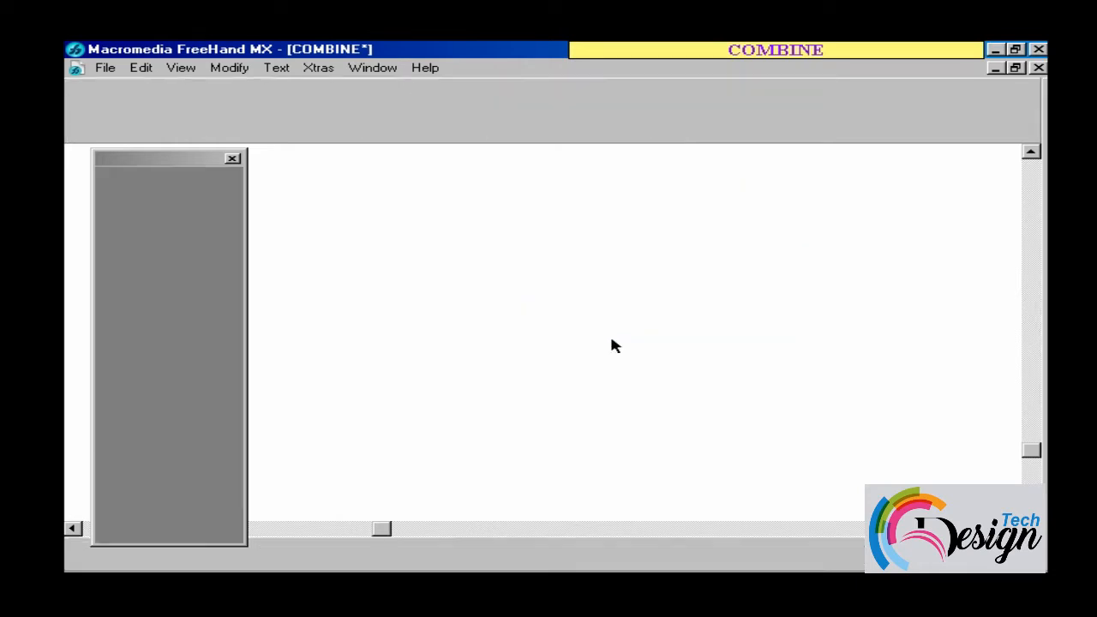
- Divide the green rectangle and the dark pink ellipse, and move their outer pieces away from the overlap piece
shift+click(642, 301)
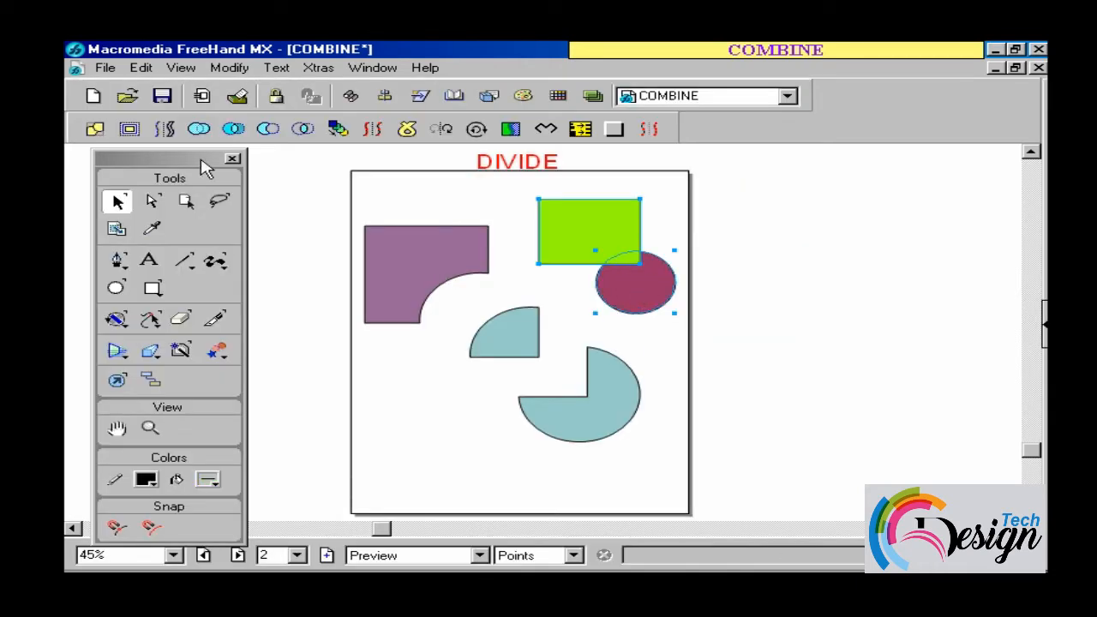
drag(636, 289, 644, 318)
click(619, 214)
drag(626, 264, 607, 234)
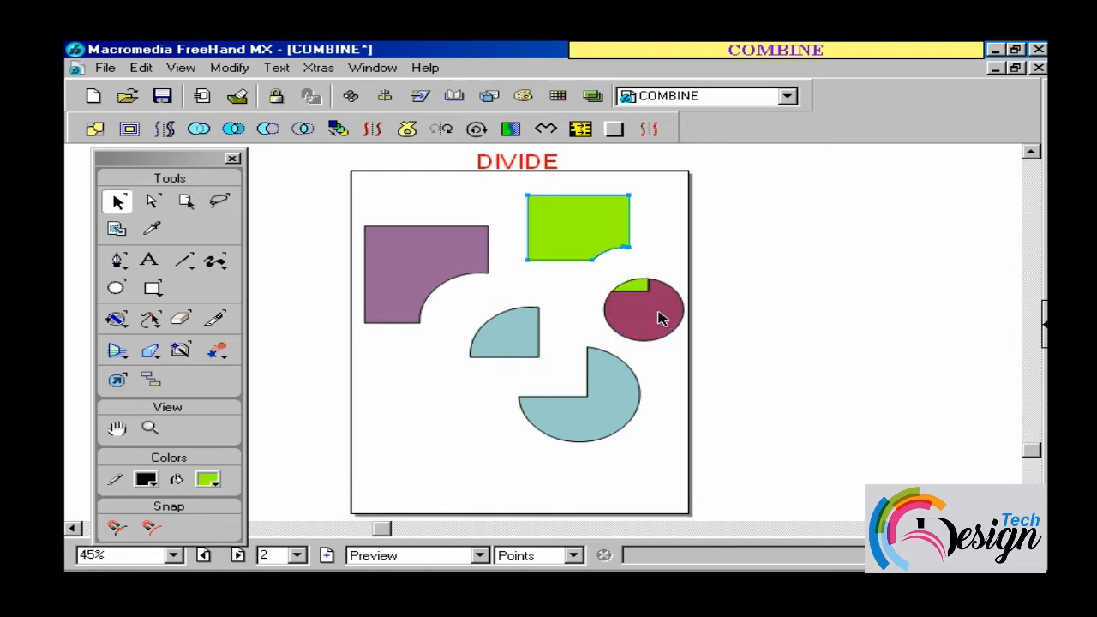
drag(656, 313, 683, 342)
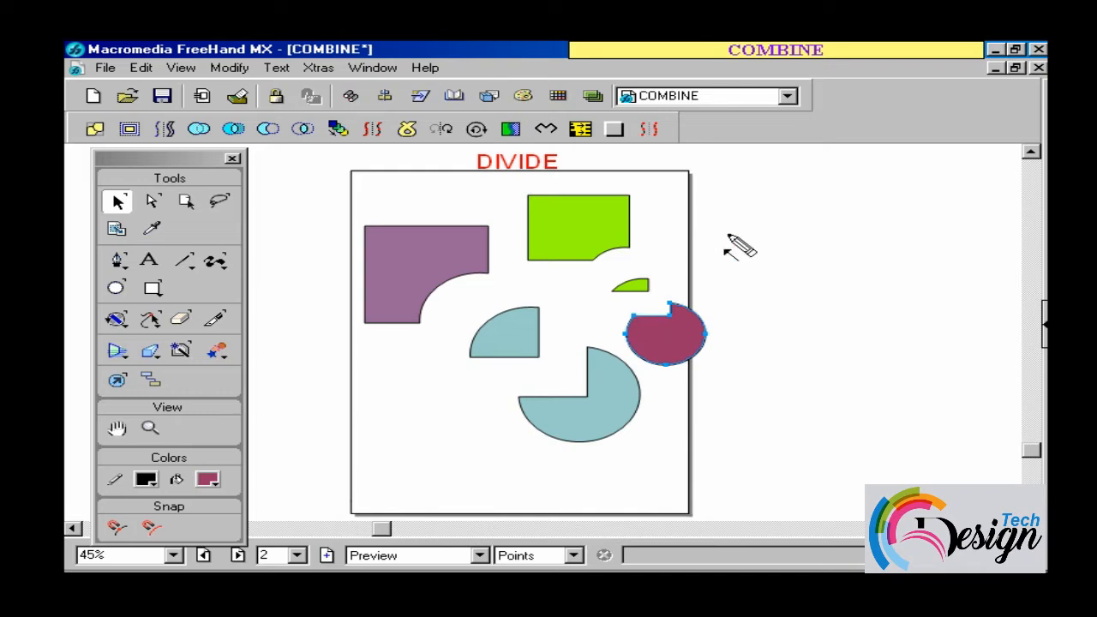
drag(728, 222, 660, 273)
drag(390, 417, 495, 351)
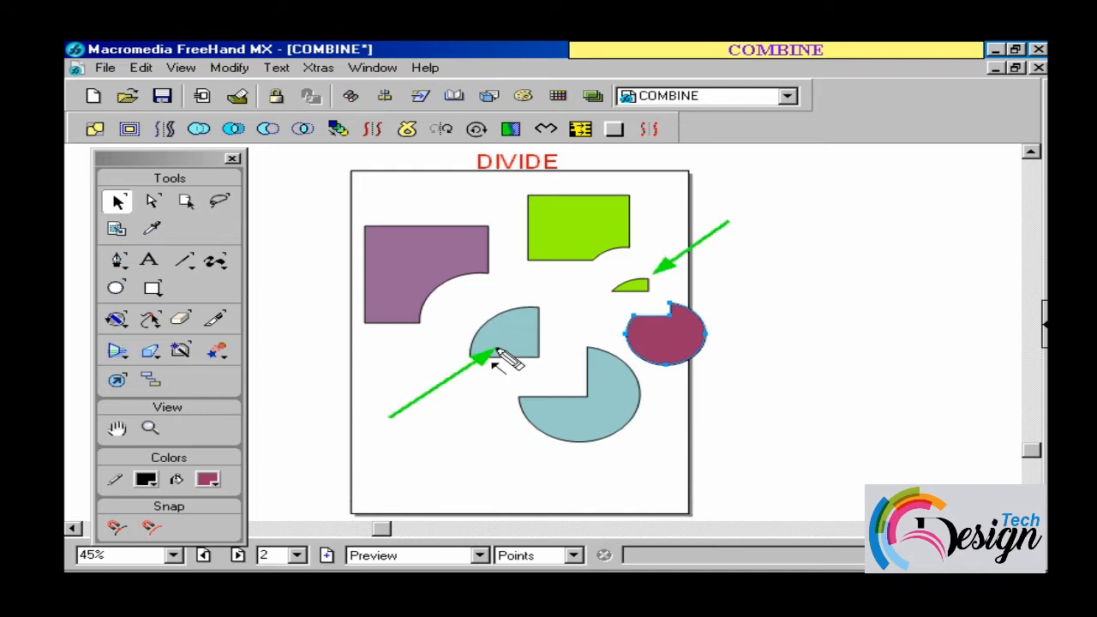
key(Escape)
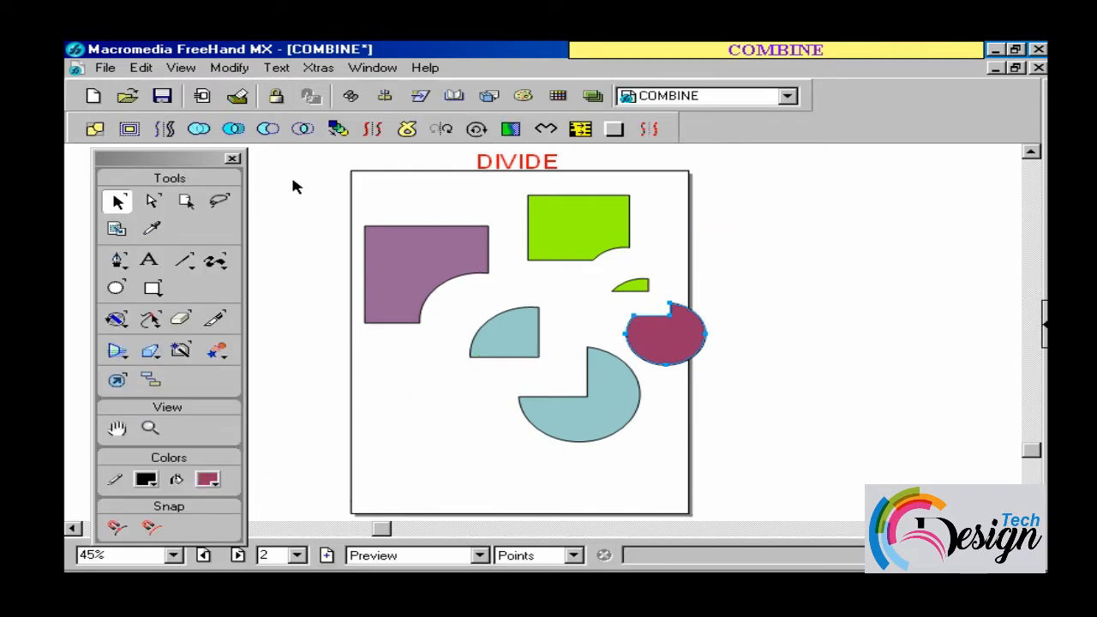
- Punch the magenta ellipse out of the cyan rectangle on the PUNCH page and move the cut rectangle slightly up and left
click(334, 195)
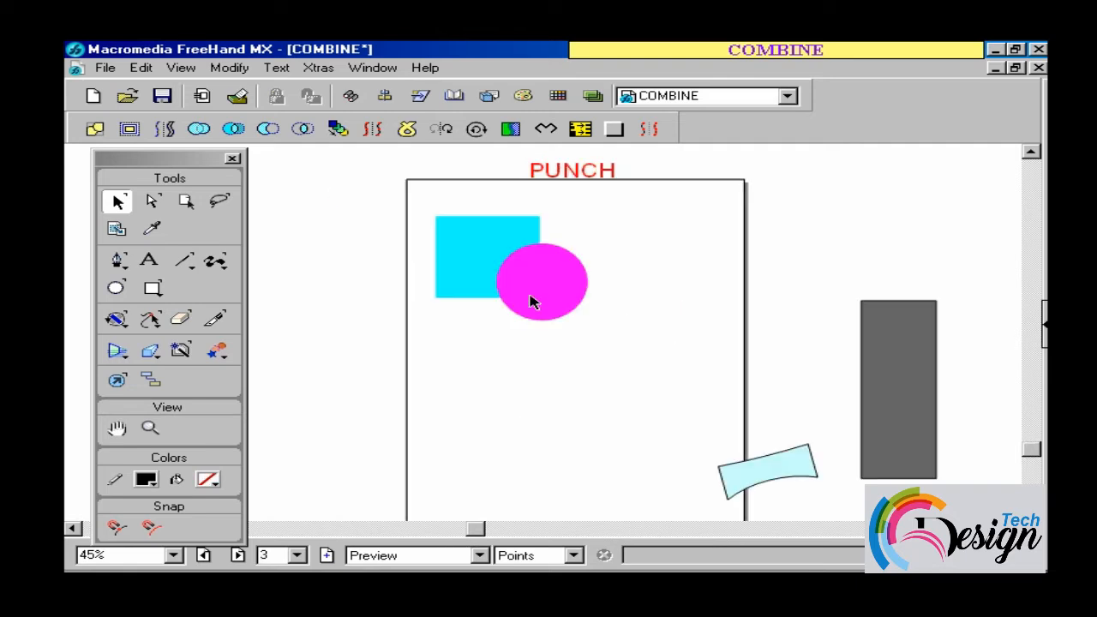
click(531, 298)
shift+click(449, 229)
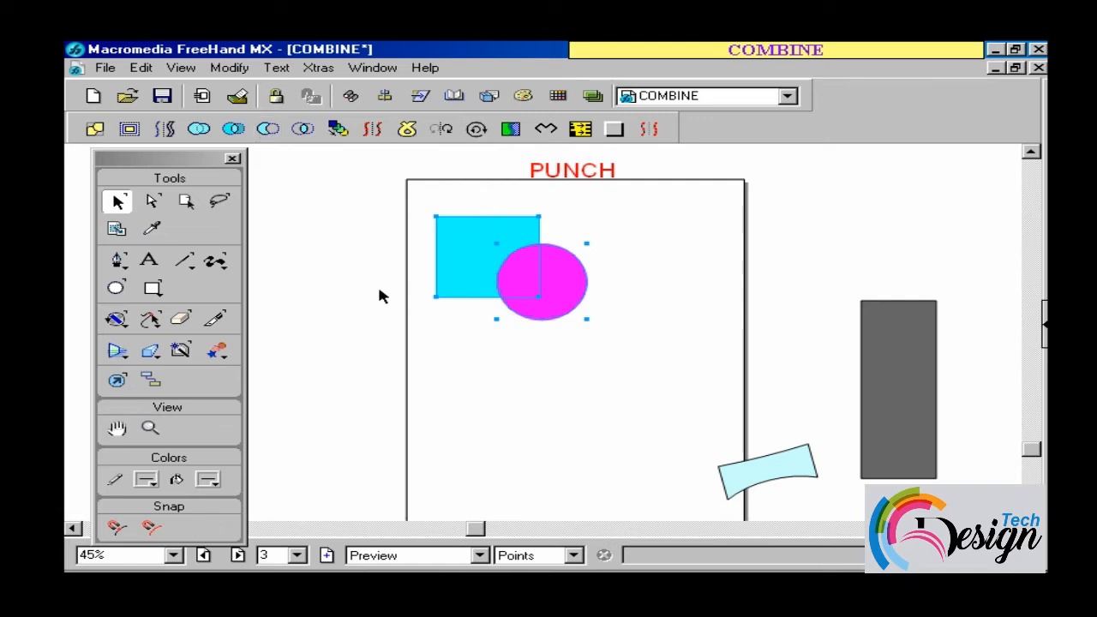
drag(357, 257, 273, 141)
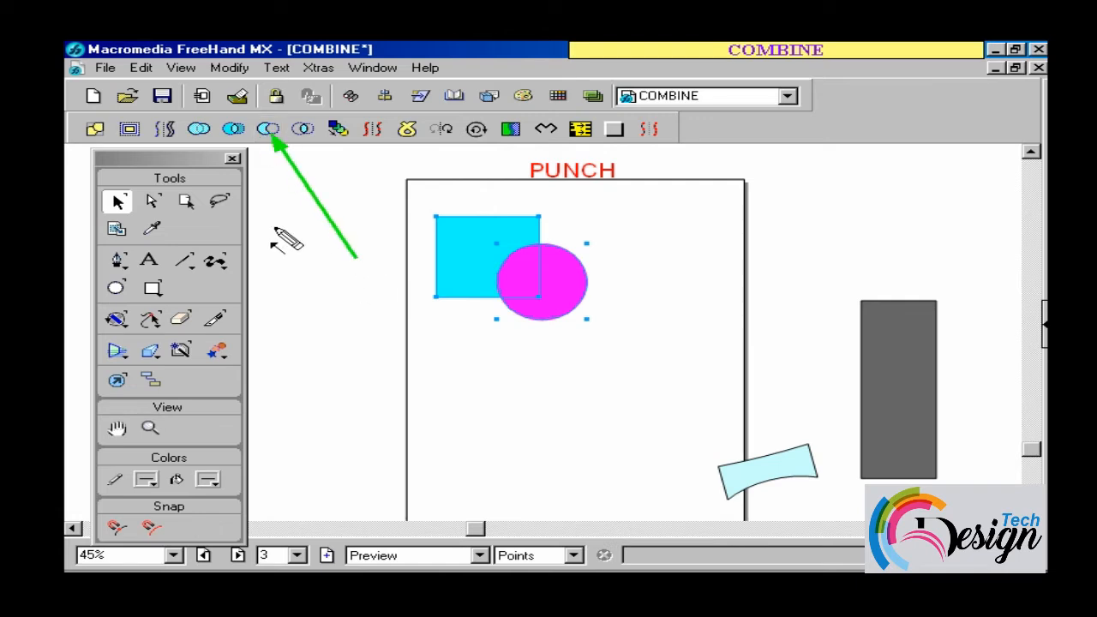
click(268, 129)
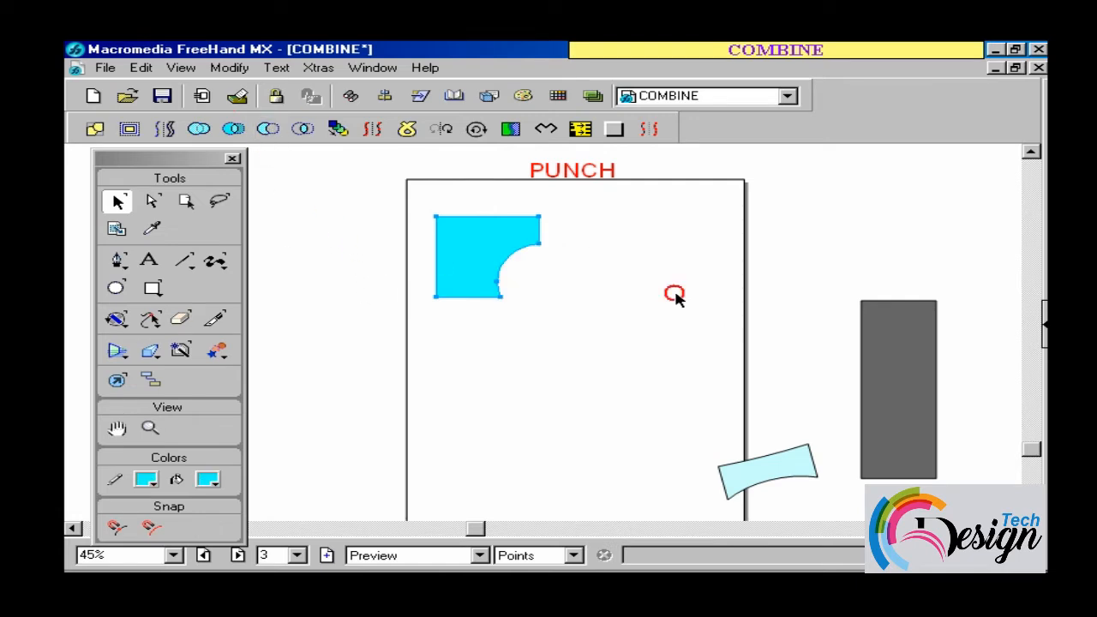
drag(475, 257, 467, 234)
click(518, 253)
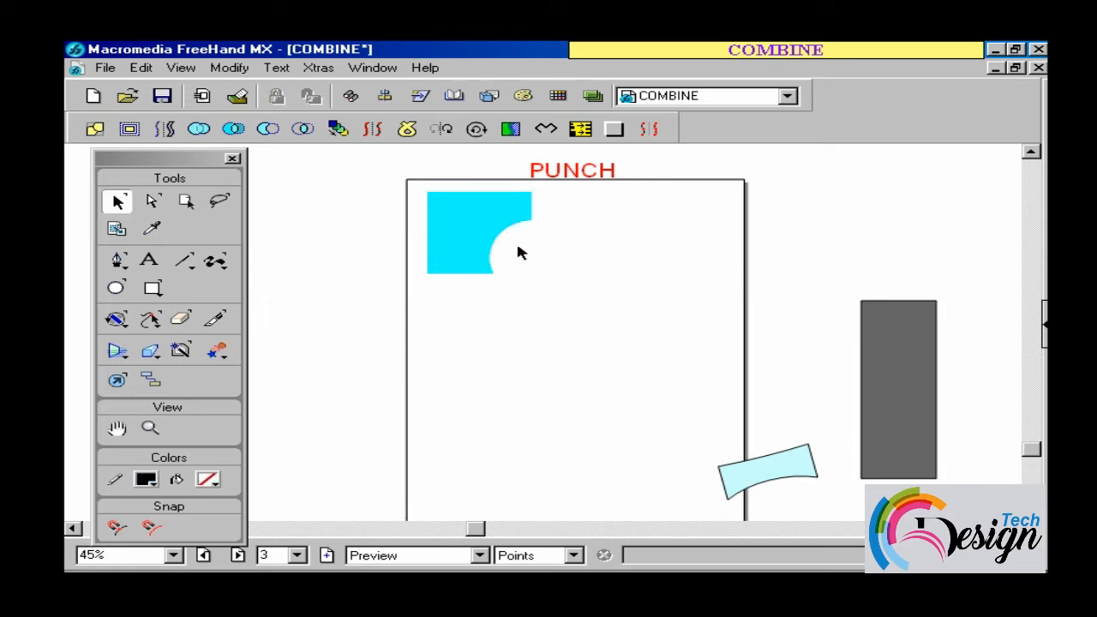
drag(526, 324, 507, 237)
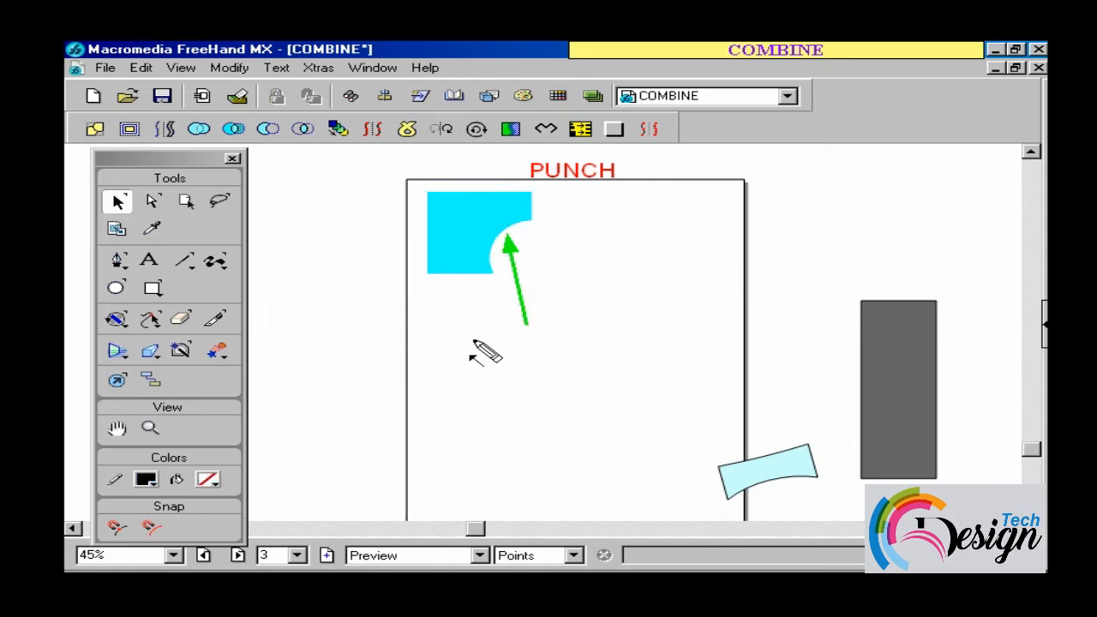
- Move the grey rectangle onto the page, punch the pale blue curved shape out of its top edge and shift the result upward
drag(885, 345, 605, 353)
drag(787, 459, 630, 294)
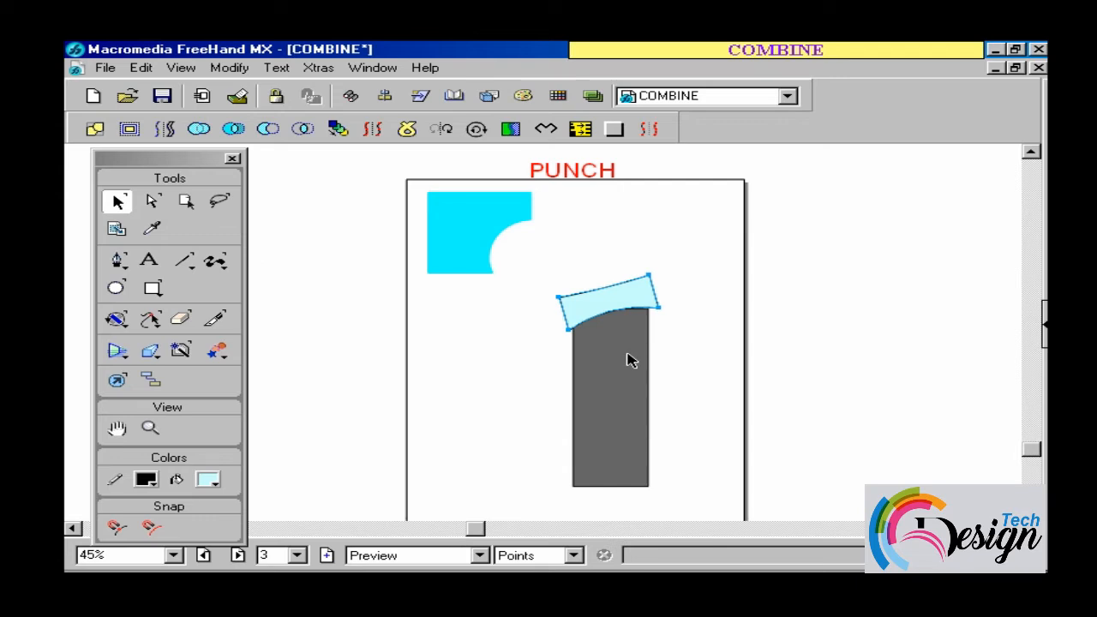
shift+click(630, 366)
click(269, 130)
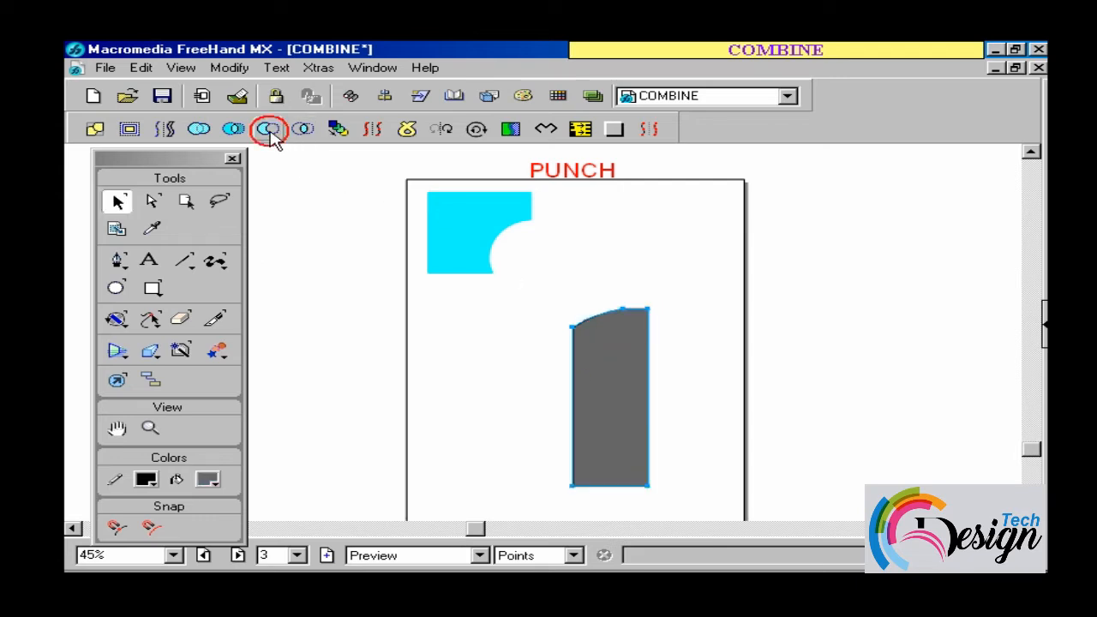
drag(619, 375, 623, 337)
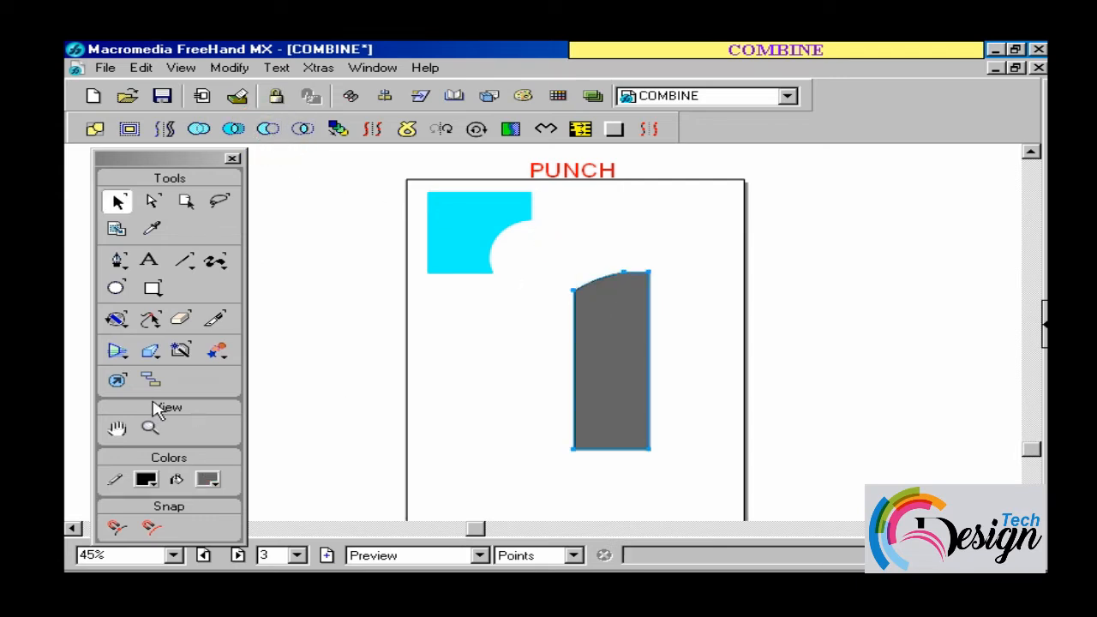
- Draw a tall narrow rectangle over the left half of the grey shape, below its curved top, and punch it out
click(153, 289)
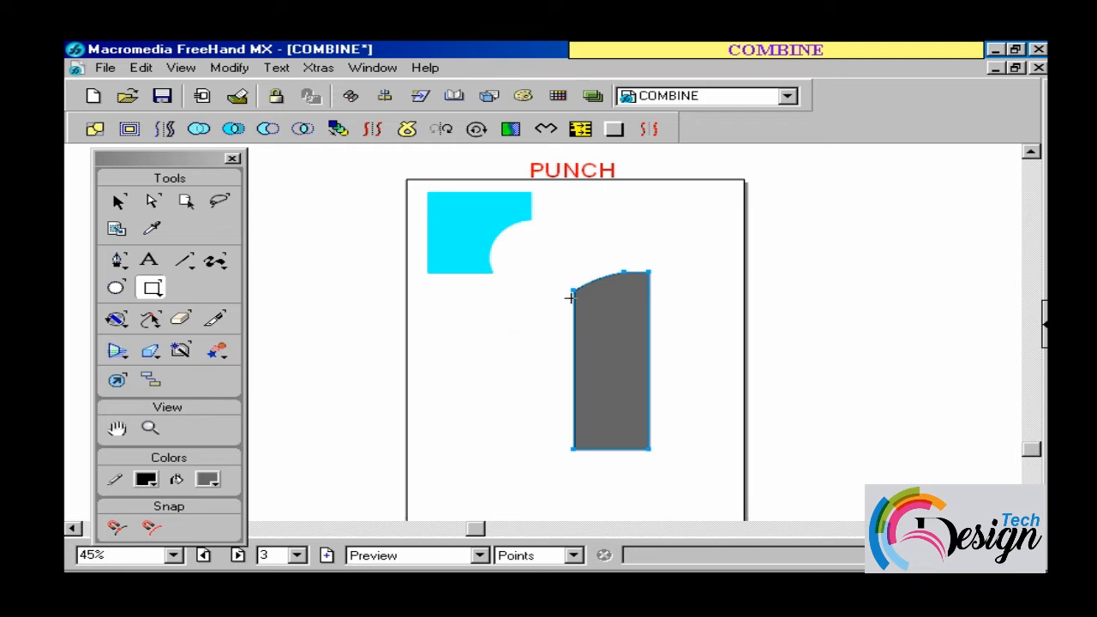
drag(571, 297, 612, 458)
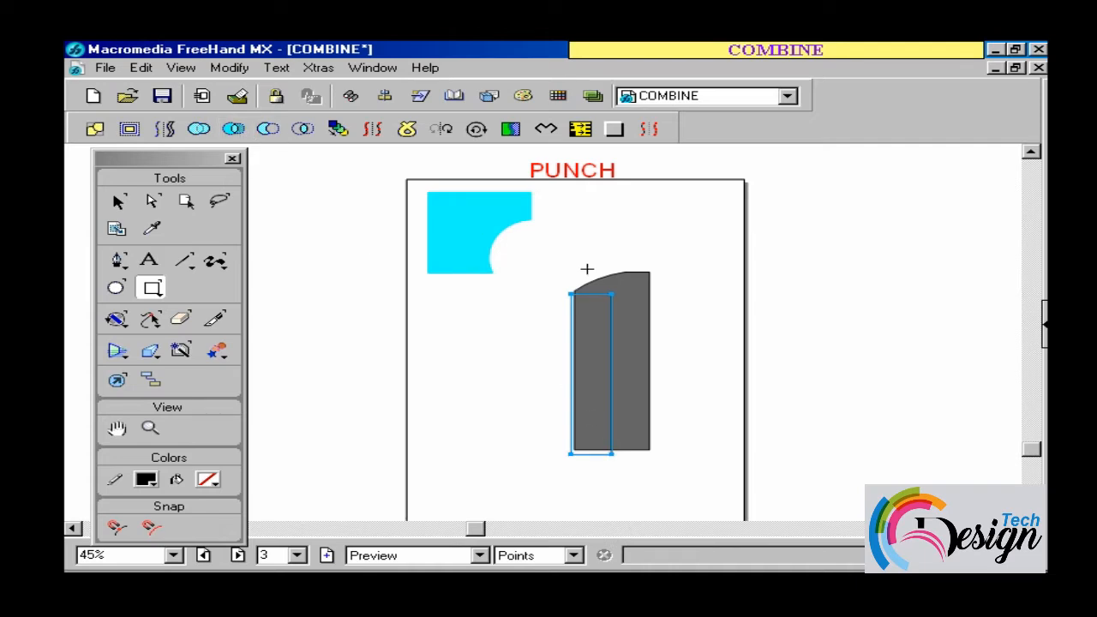
key(v)
shift+click(642, 283)
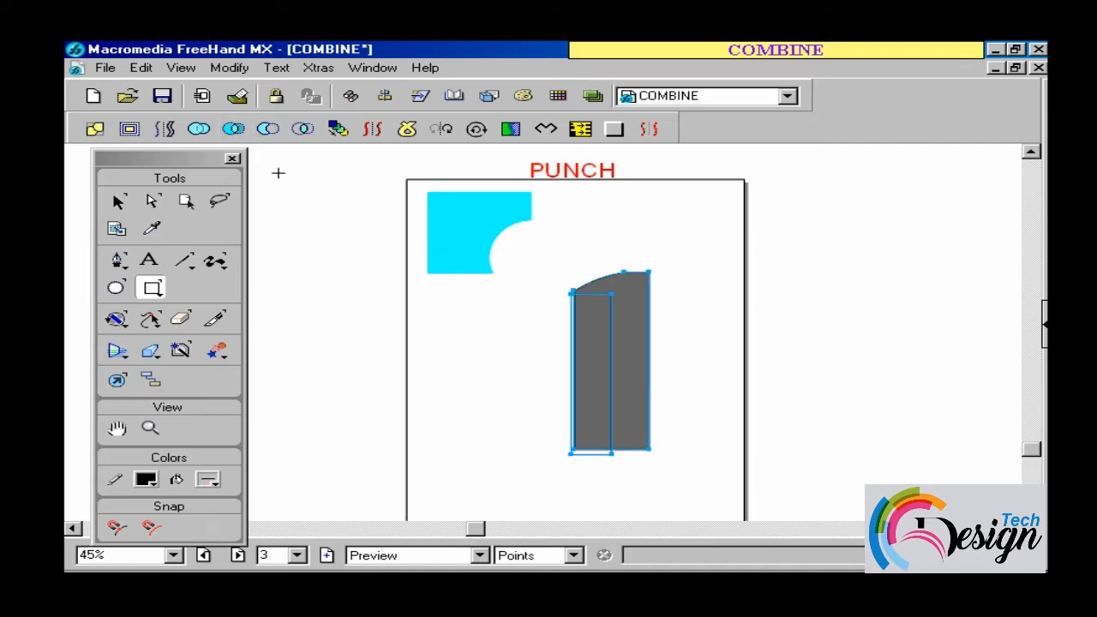
click(273, 135)
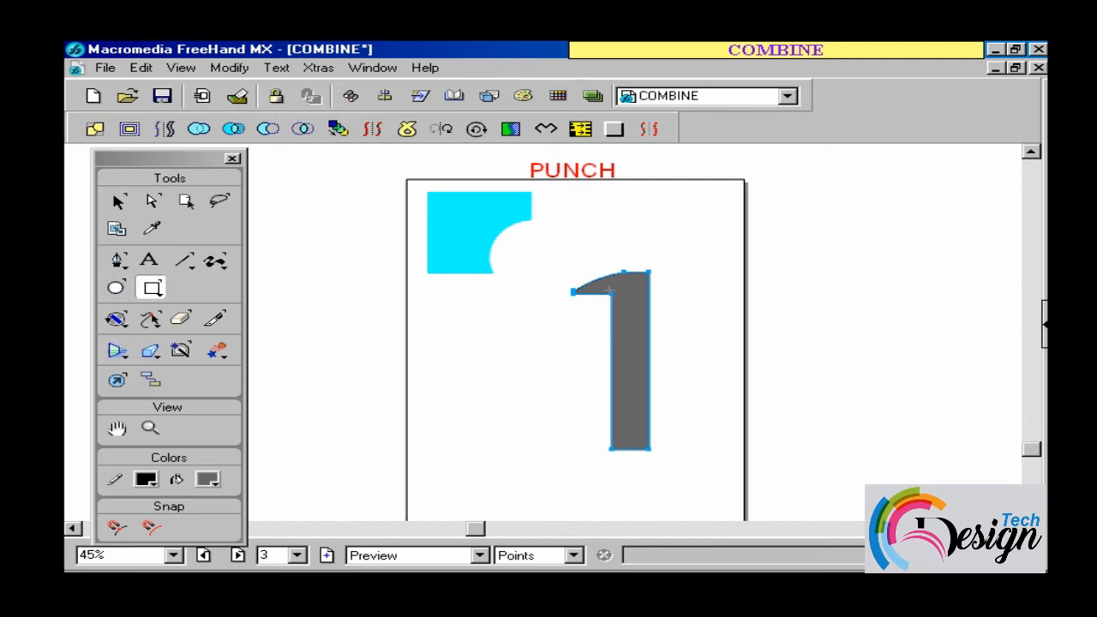
- Draw a tall rectangle overlapping the right side of the grey stem below the head and punch it out to form a hammer
drag(625, 293, 691, 455)
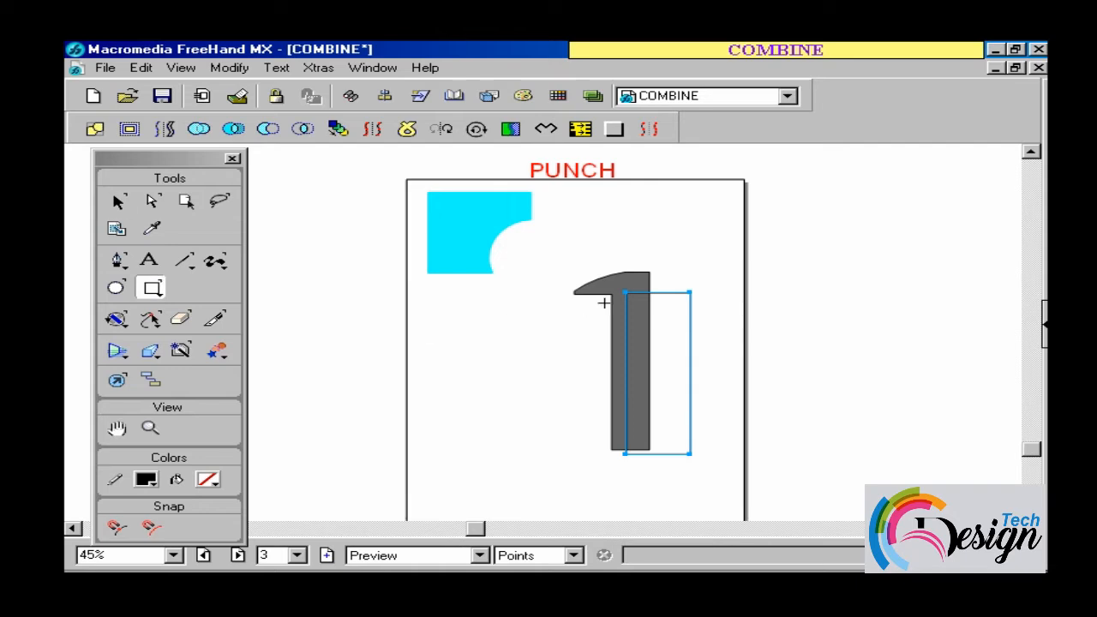
key(v)
shift+click(632, 289)
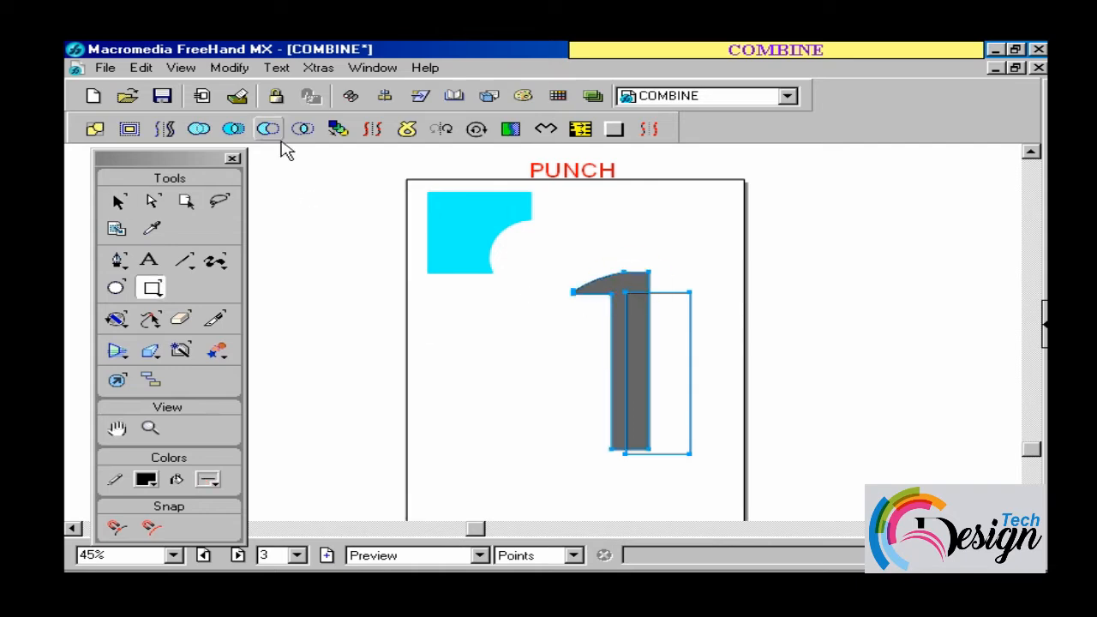
click(269, 128)
click(118, 201)
click(506, 217)
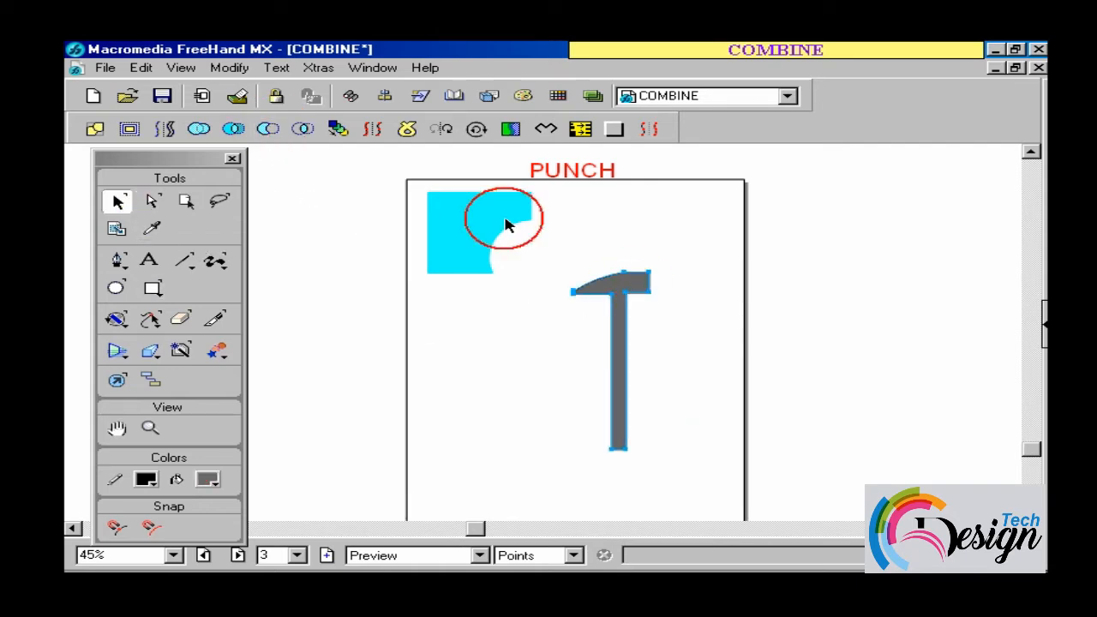
click(644, 266)
click(675, 287)
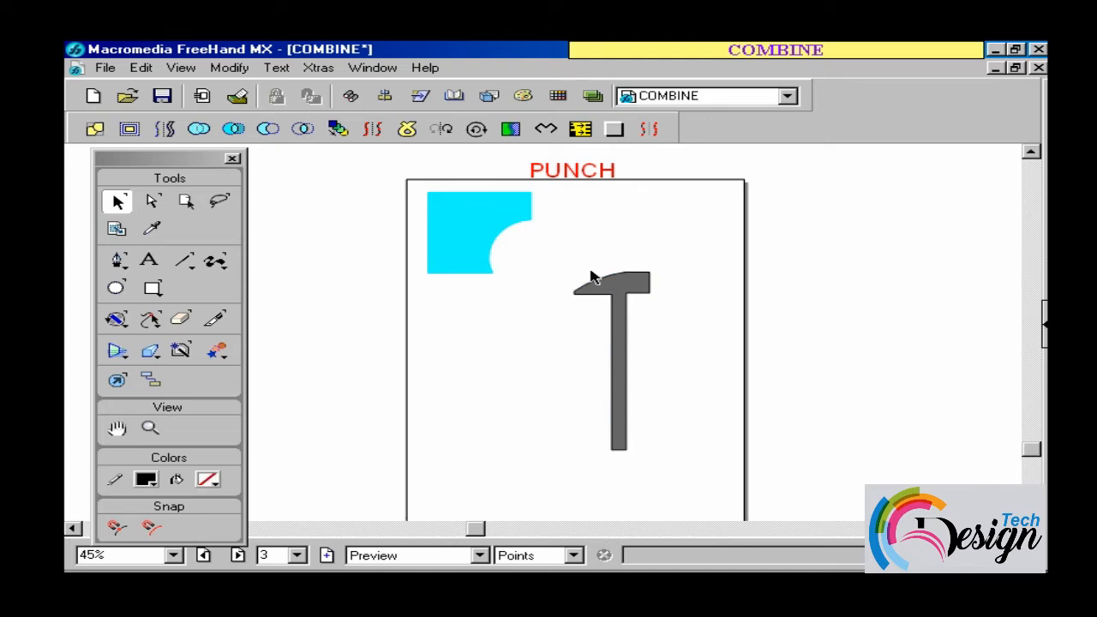
- Draw an ellipse overlapping the lower edge of the hammer's pointed claw, left of the handle
key(ctrl+space)
drag(537, 250, 705, 449)
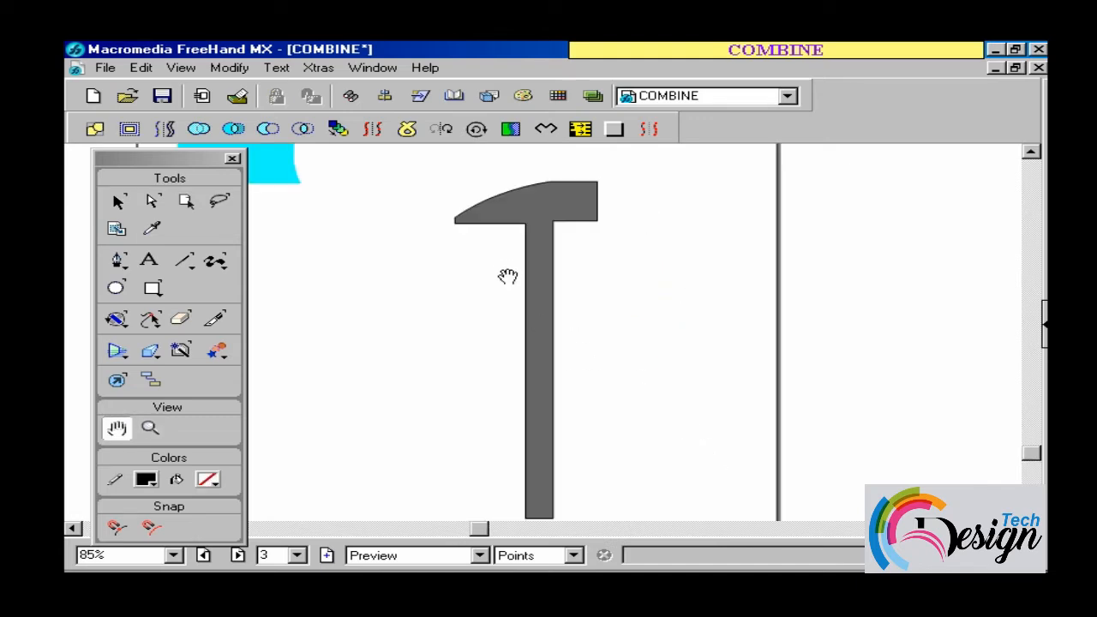
drag(507, 276, 546, 300)
click(115, 288)
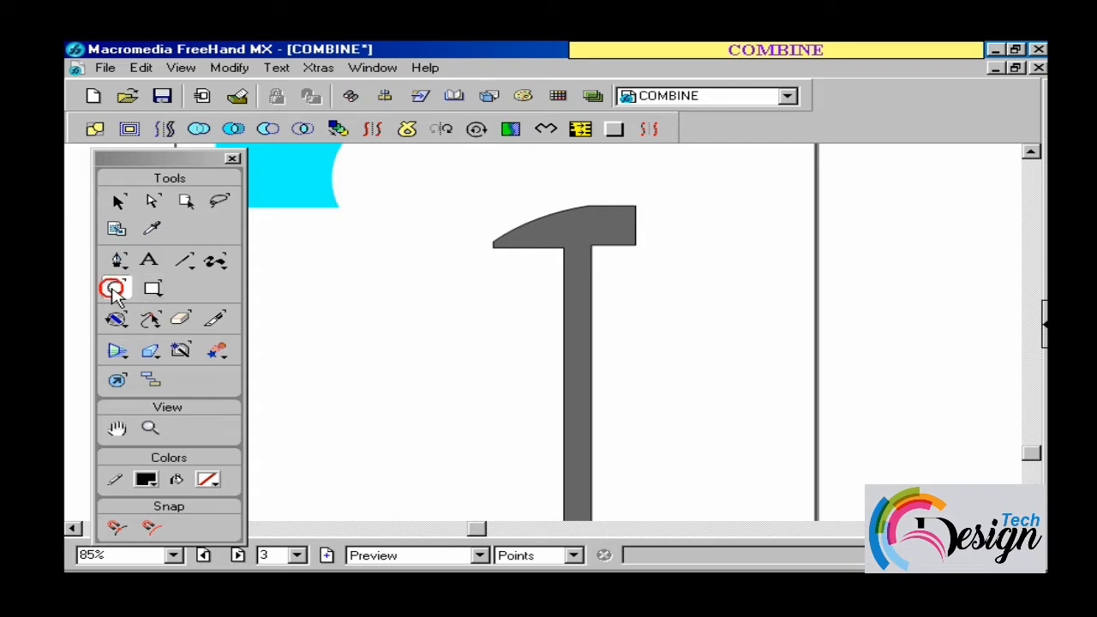
drag(478, 288, 559, 258)
click(117, 203)
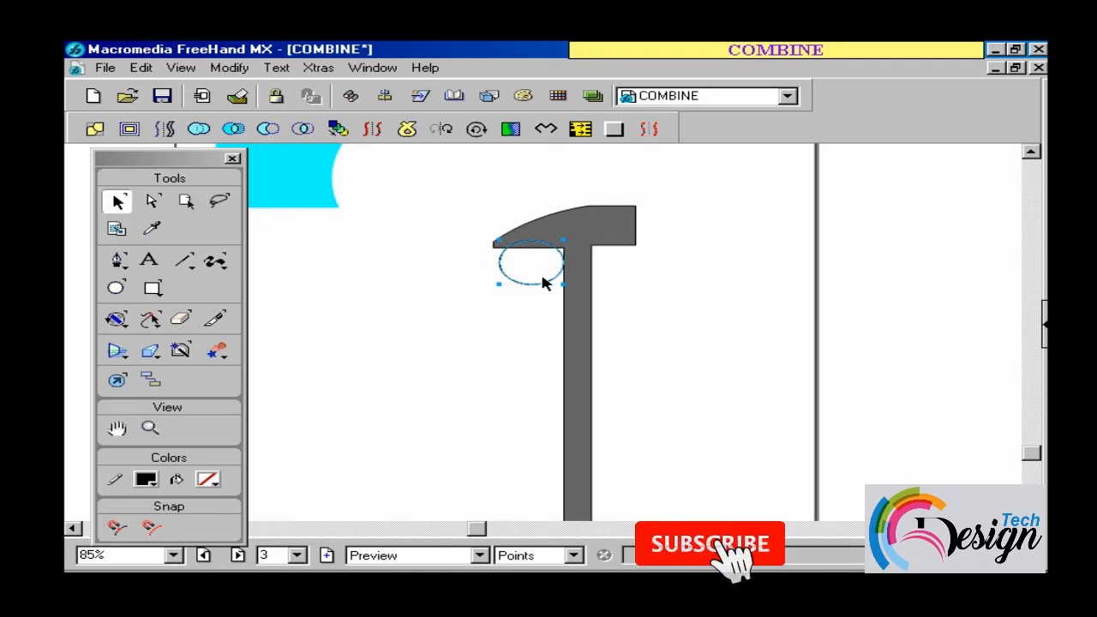
- Nudge the ellipse slightly left and up, and punch it out of the underside of the hammer's claw
key(Left)
key(Left)
key(Left)
key(Left)
key(Left)
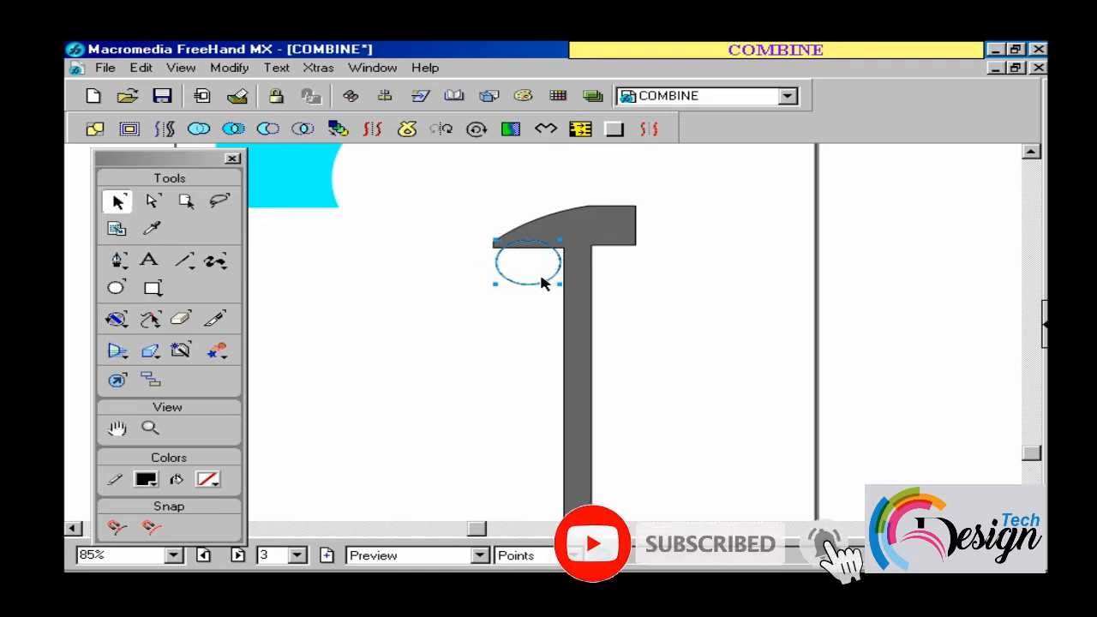
key(Up)
key(Up)
key(Up)
key(Up)
key(Up)
key(Up)
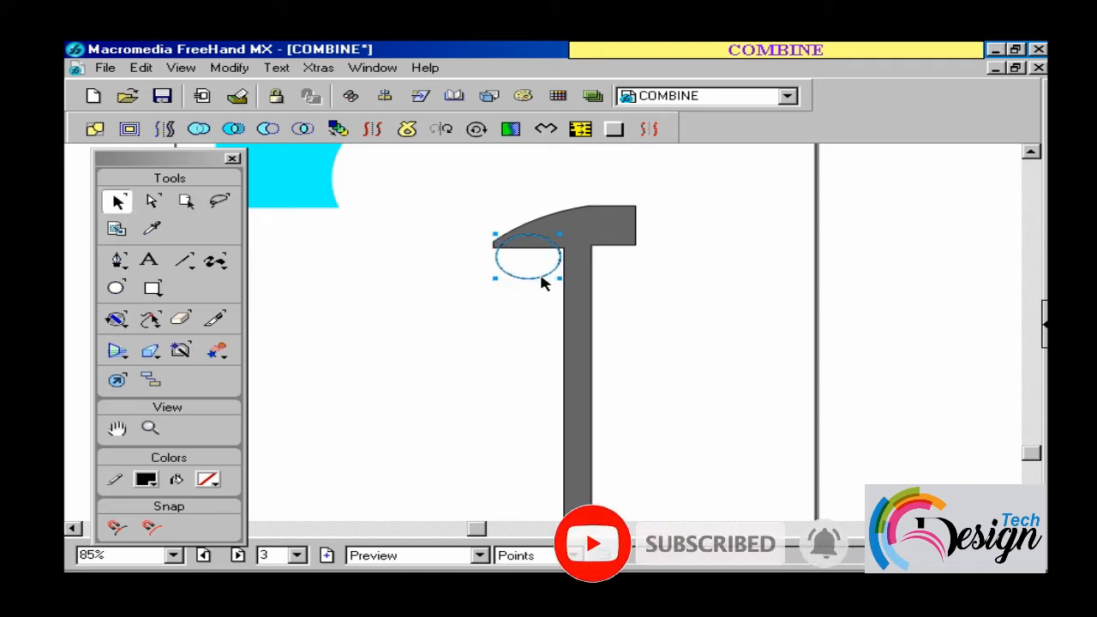
shift+click(583, 230)
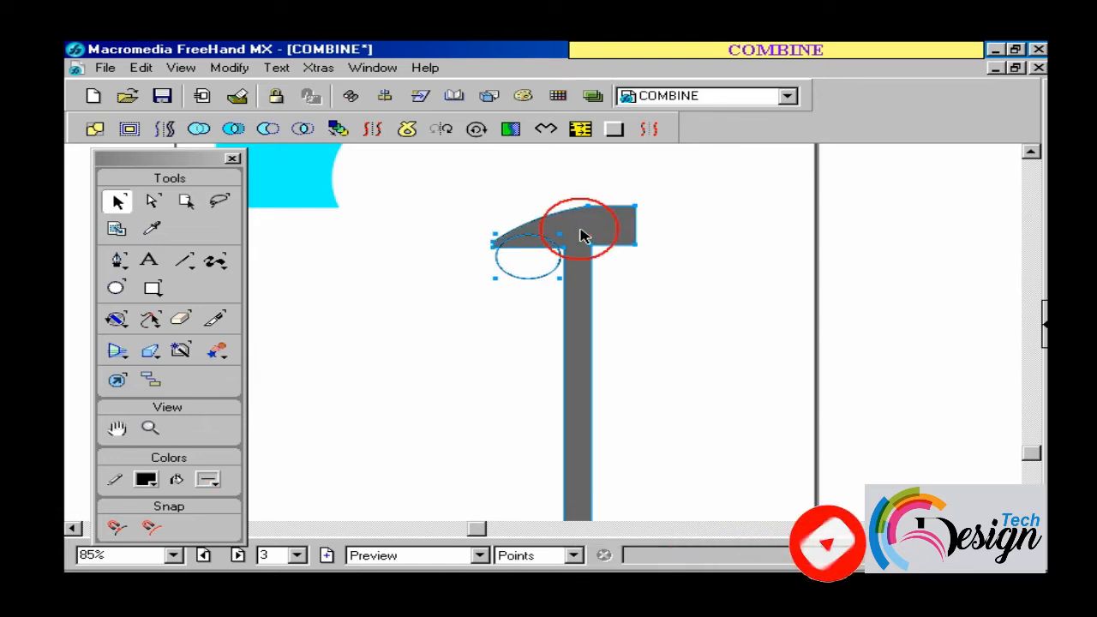
click(270, 129)
click(535, 293)
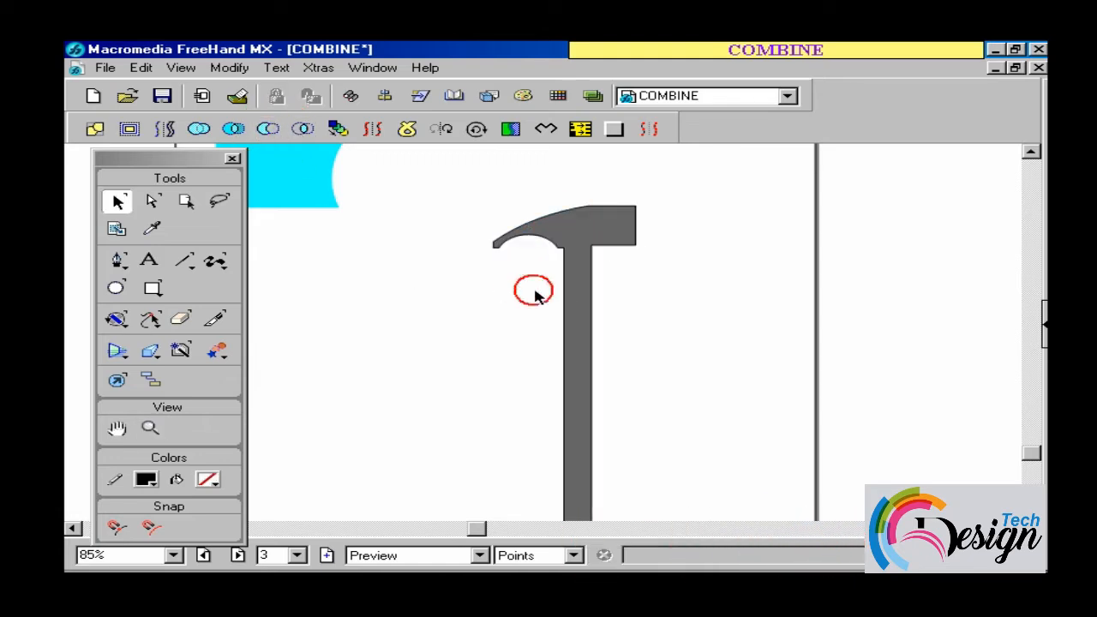
- Draw a small ellipse across the lower edge of the hammer head right of the handle, narrow it slightly and align it against the handle
ctrl+alt+click(564, 294)
drag(557, 332, 551, 304)
ctrl+click(505, 243)
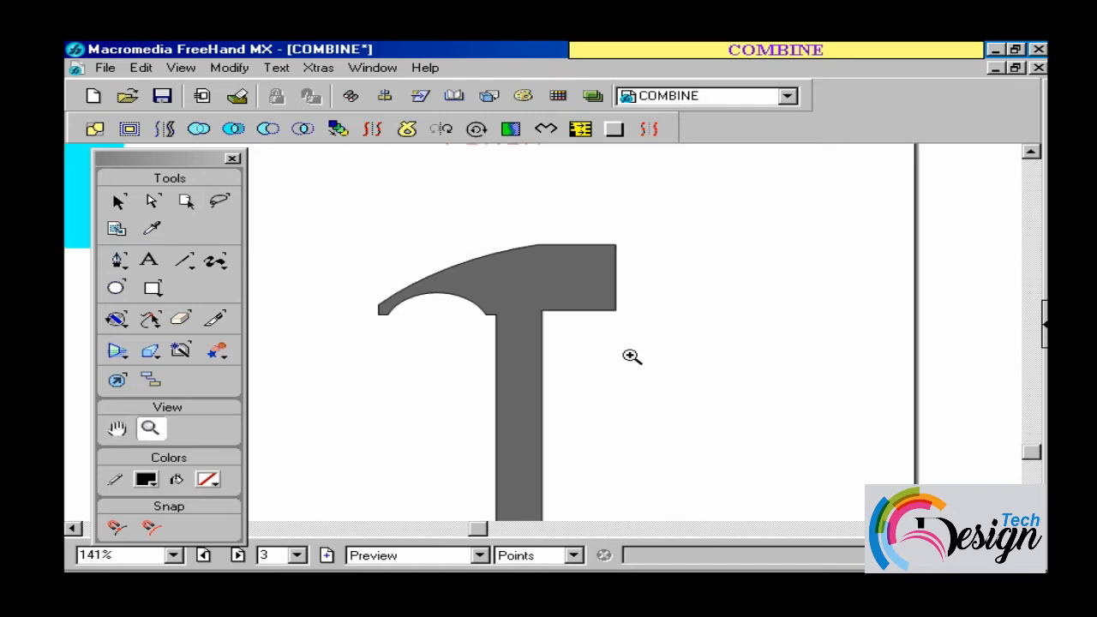
click(116, 287)
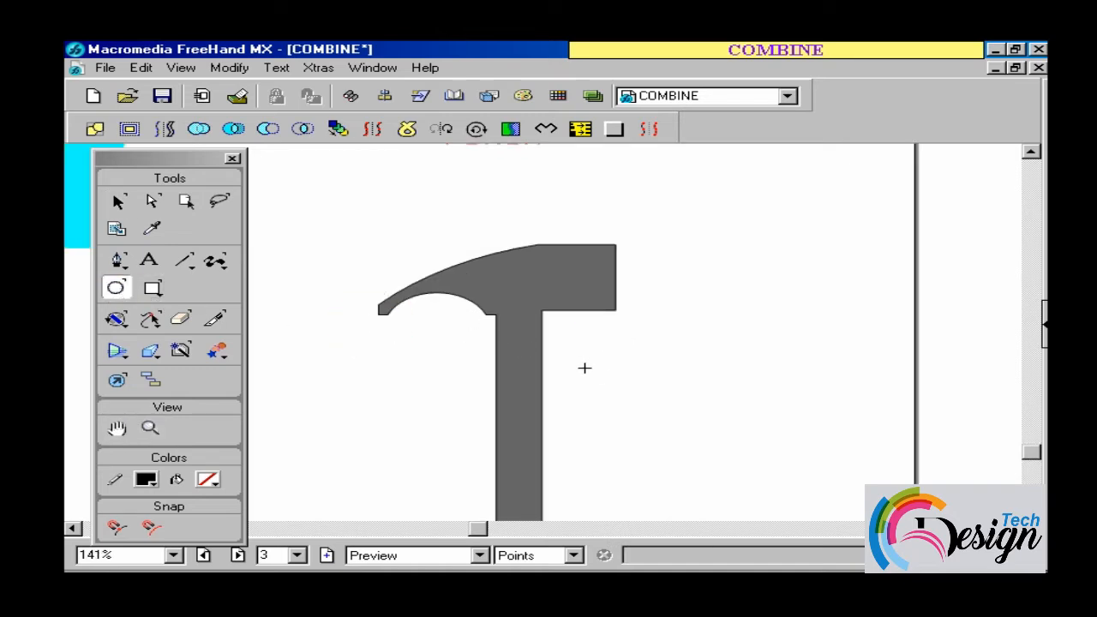
drag(581, 367, 568, 298)
click(118, 201)
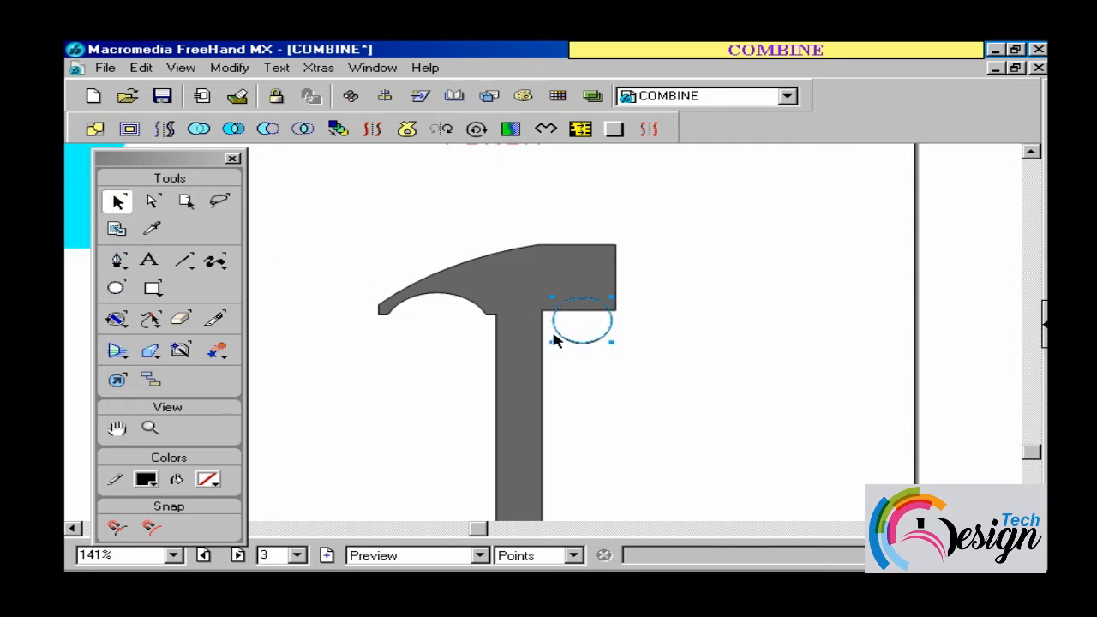
drag(553, 318, 534, 317)
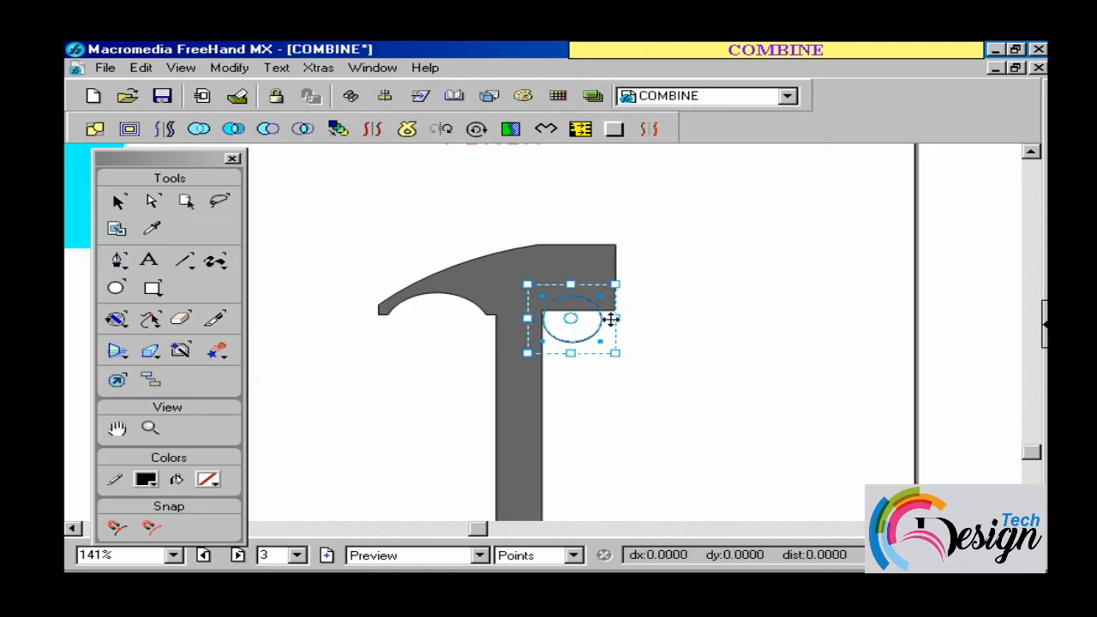
mouse_move(611, 318)
mouse_down()
mouse_move(632, 318)
mouse_move(612, 316)
mouse_up()
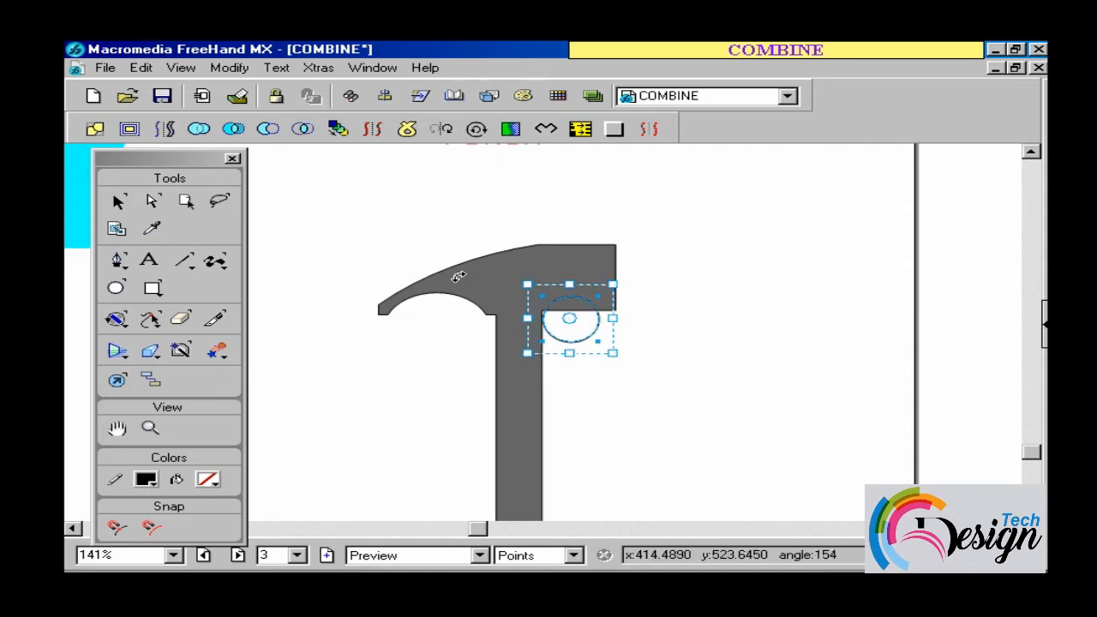
- Punch the small ellipse out of the underside of the hammer head's right side
click(593, 272)
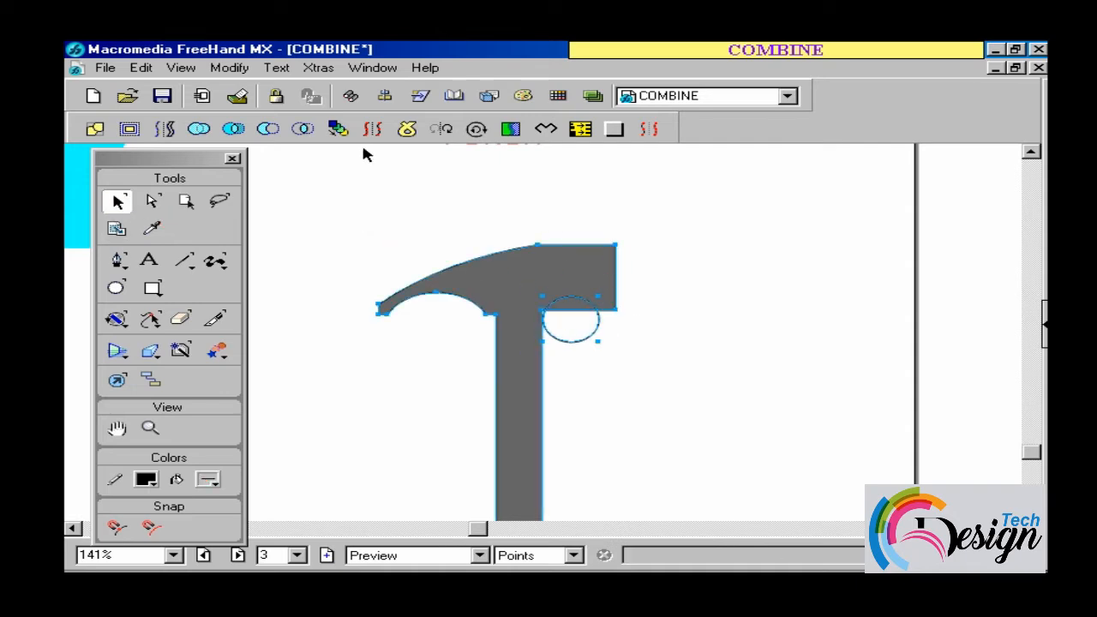
click(269, 129)
click(480, 189)
- Draw a rectangle wider than the handle around the lower end of the hammer's handle
key(z)
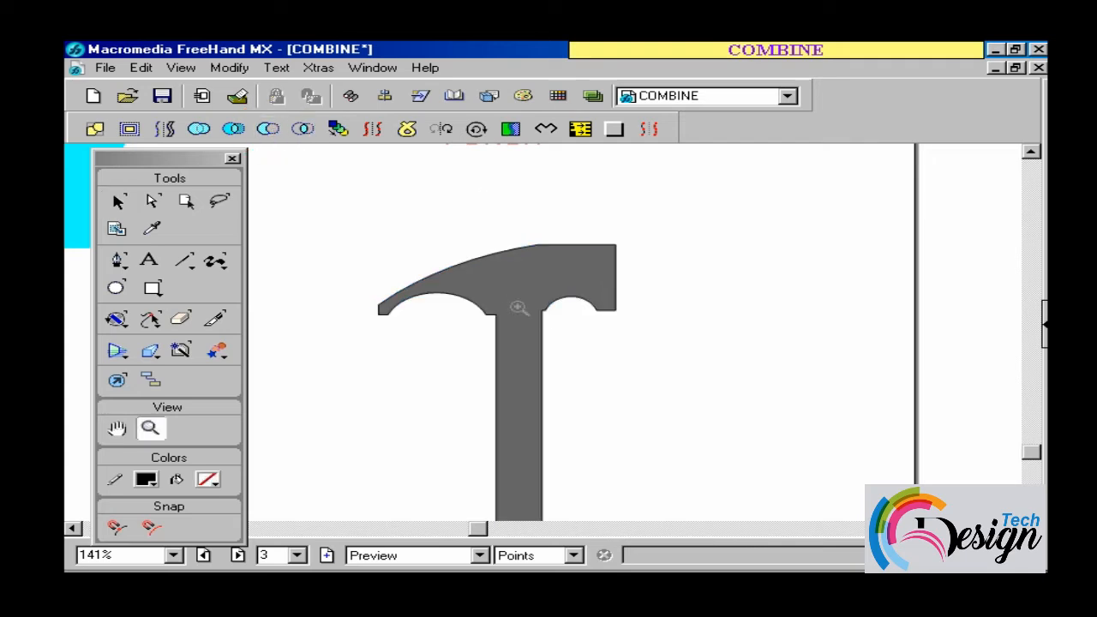
alt+click(534, 314)
alt+click(543, 335)
key(h)
drag(558, 392, 556, 336)
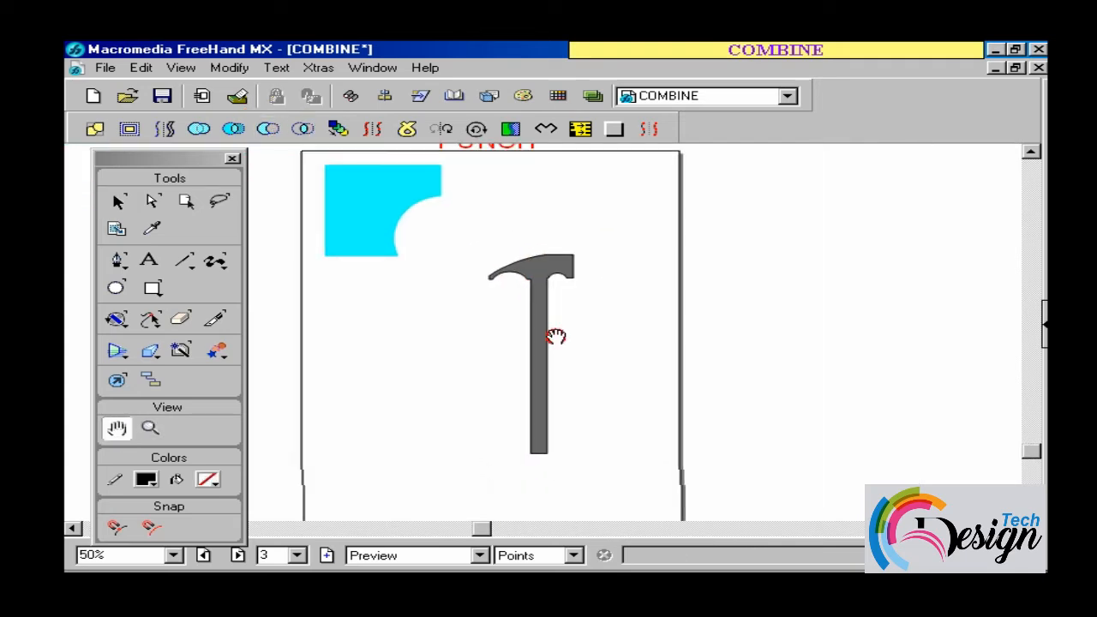
key(v)
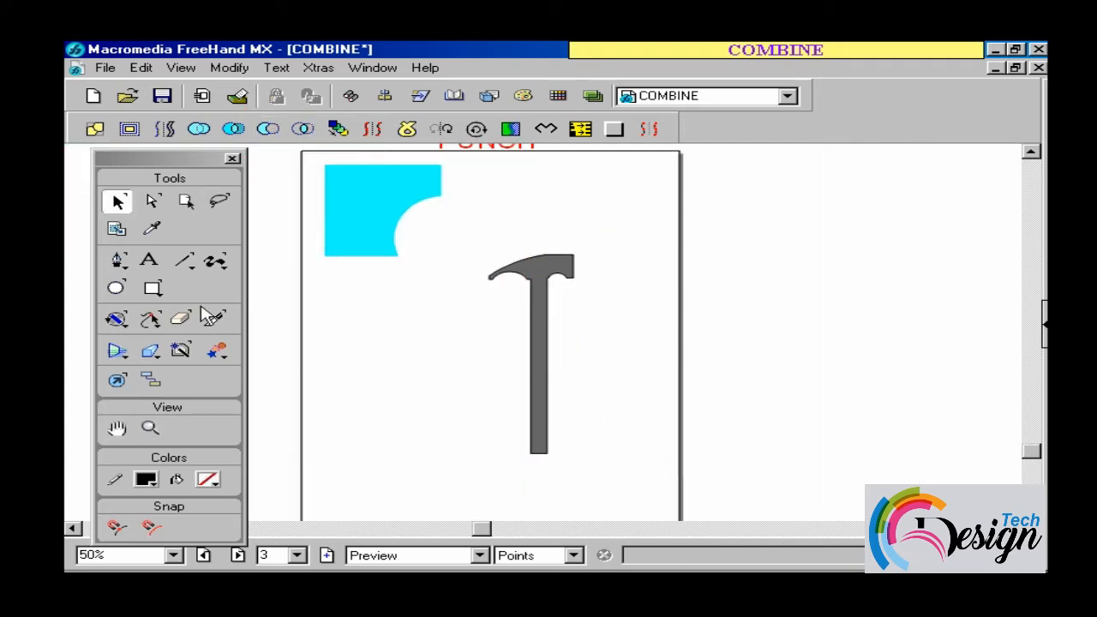
click(151, 291)
drag(519, 415, 561, 454)
click(119, 201)
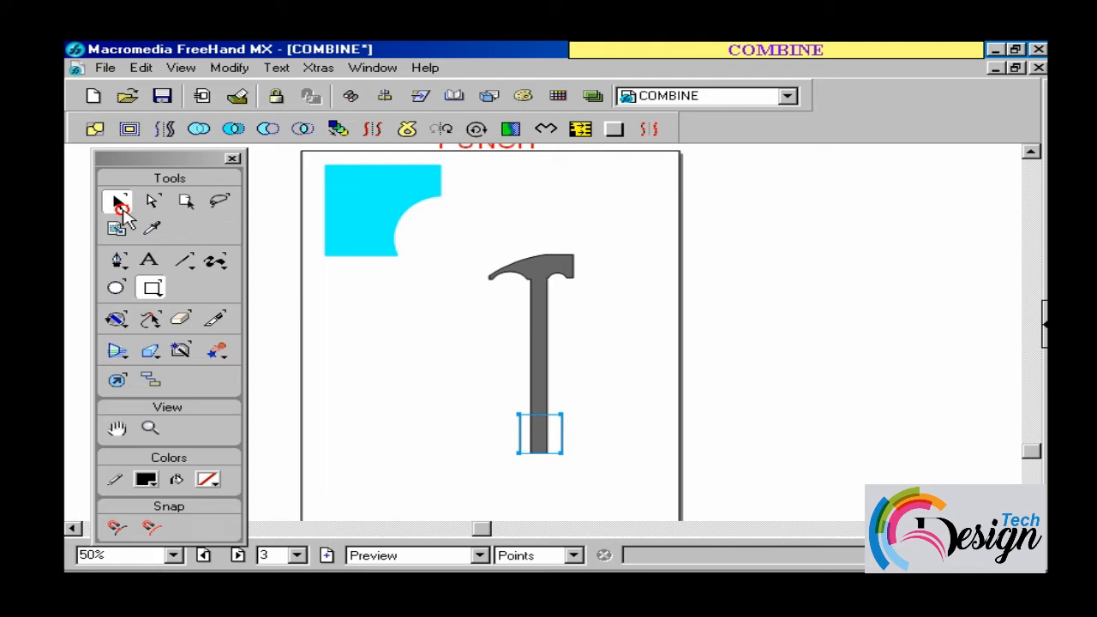
- Stretch the rectangle around the handle's lower end taller and make it slightly narrower
double_click(546, 413)
drag(540, 402, 540, 382)
drag(574, 423, 561, 424)
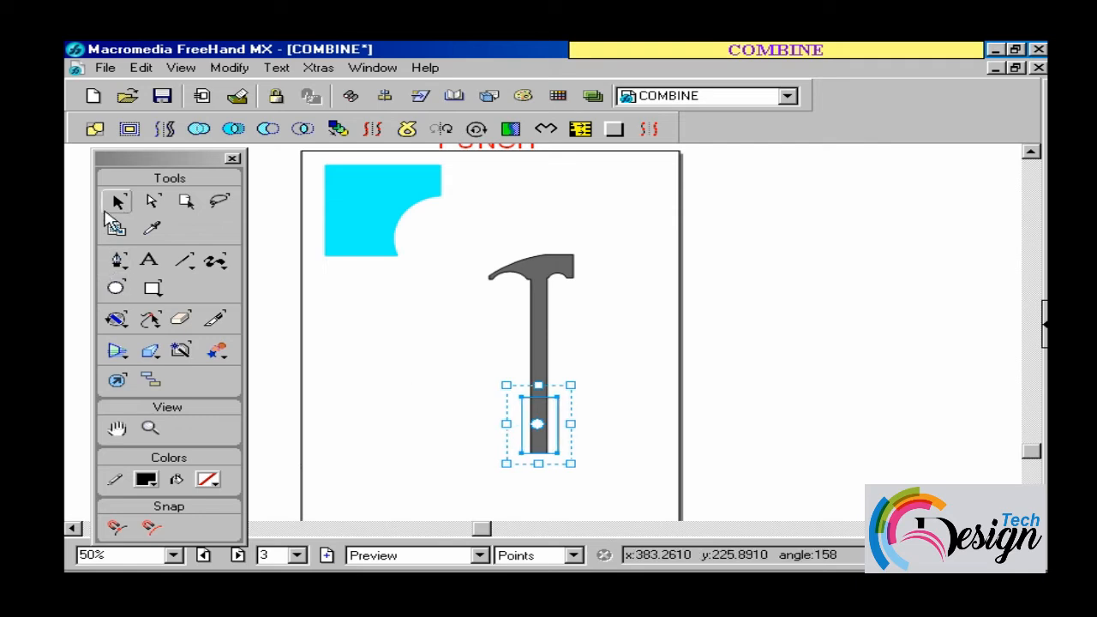
- Slightly round the corners of the rectangle around the lower end of the hammer's handle
click(430, 342)
click(559, 403)
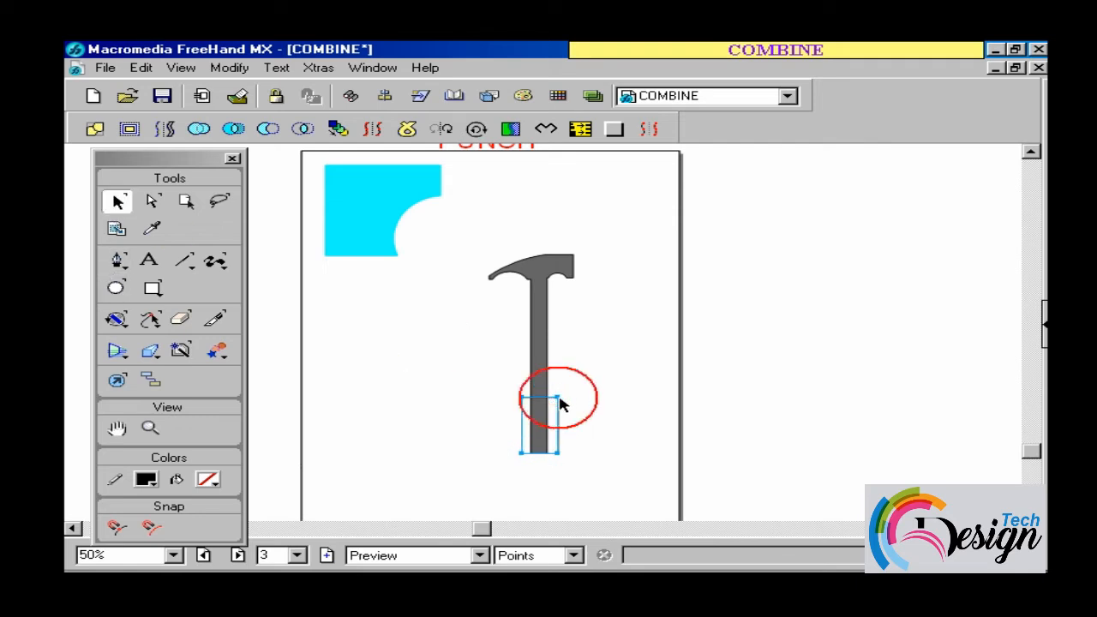
click(558, 402)
click(555, 398)
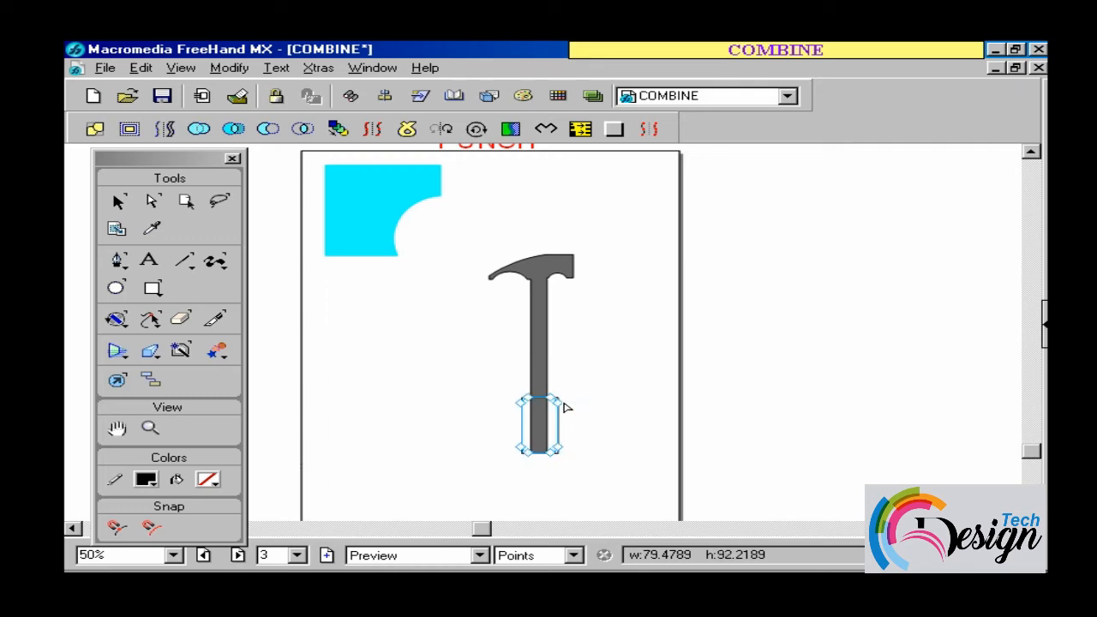
click(597, 396)
click(596, 396)
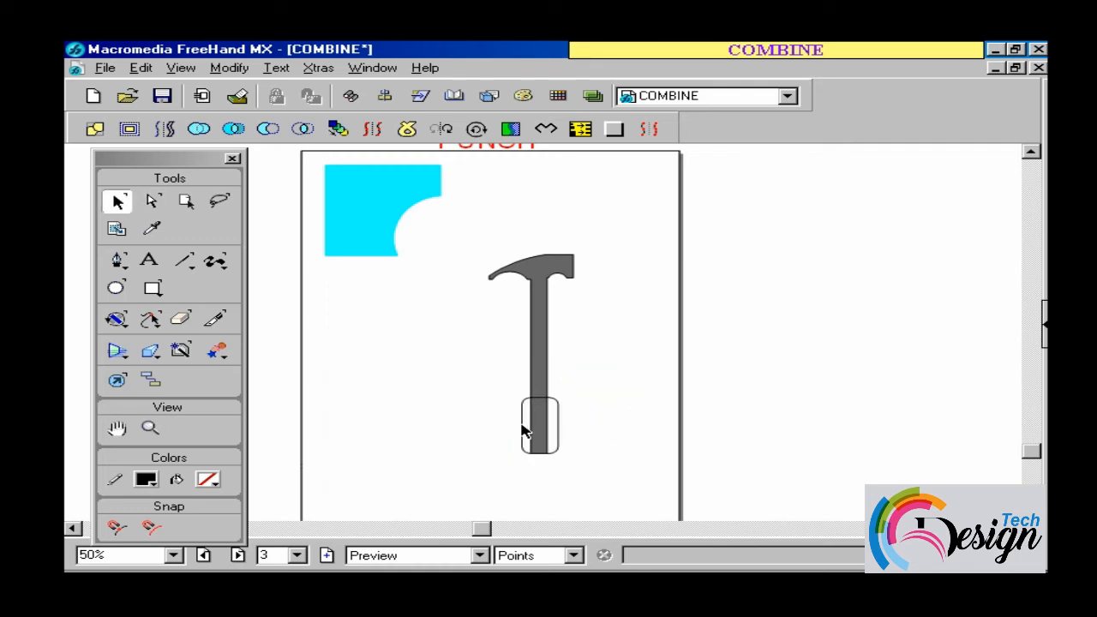
- Unite the rounded rectangle with the hammer into a single shape using Union
click(539, 401)
shift+click(534, 369)
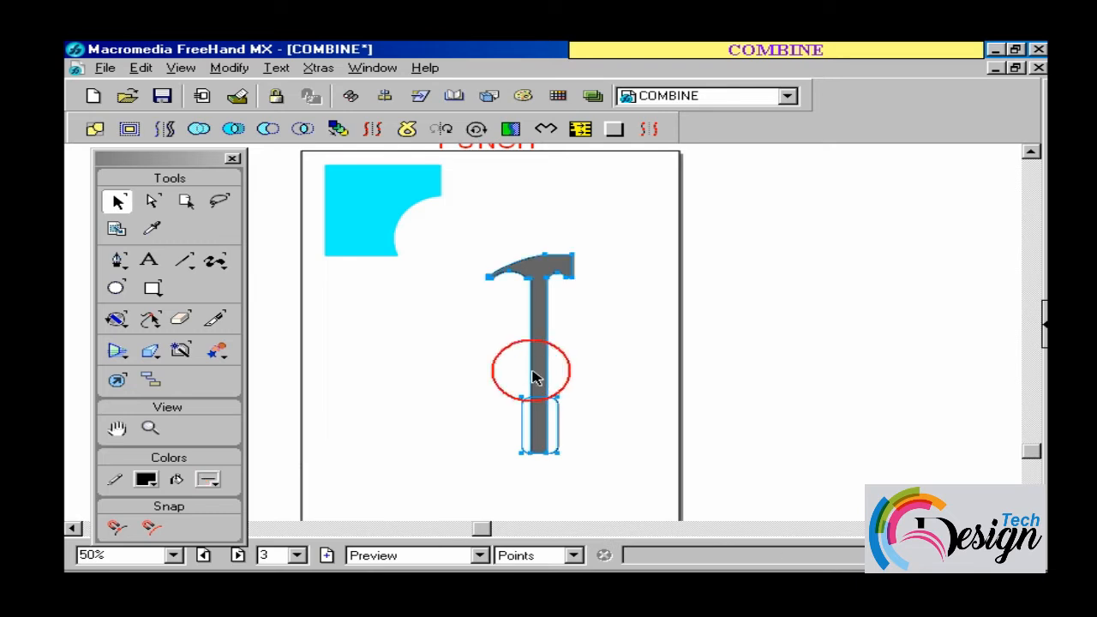
click(204, 133)
click(420, 310)
key(ctrl+alt+space)
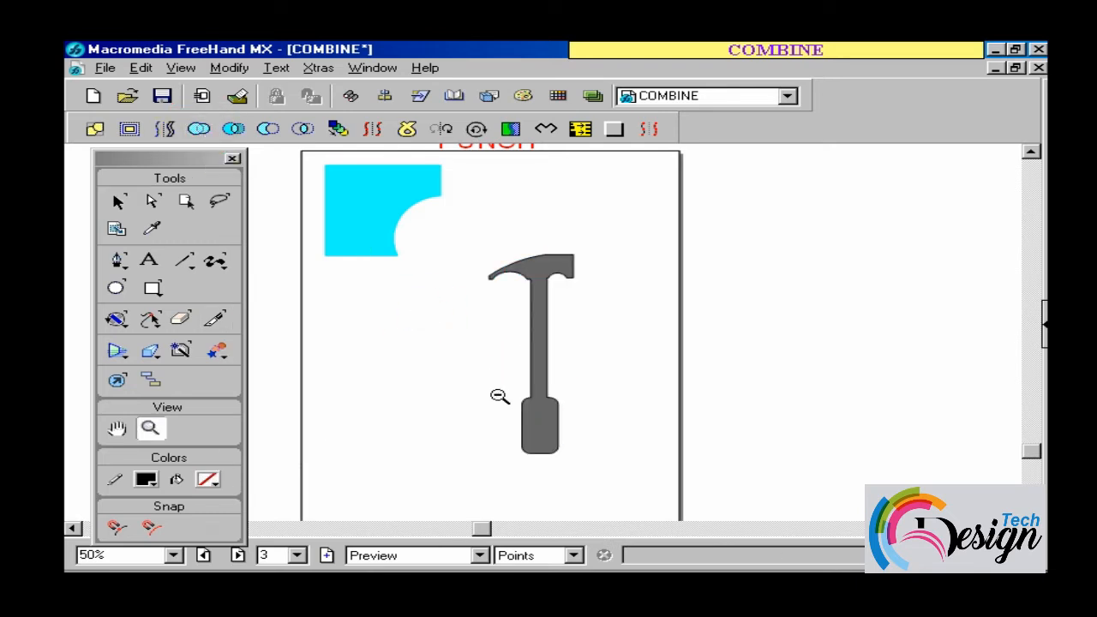
- Move the finished hammer slightly higher on the PUNCH page
ctrl+alt+click(496, 394)
key(ctrl+space)
drag(527, 234, 620, 385)
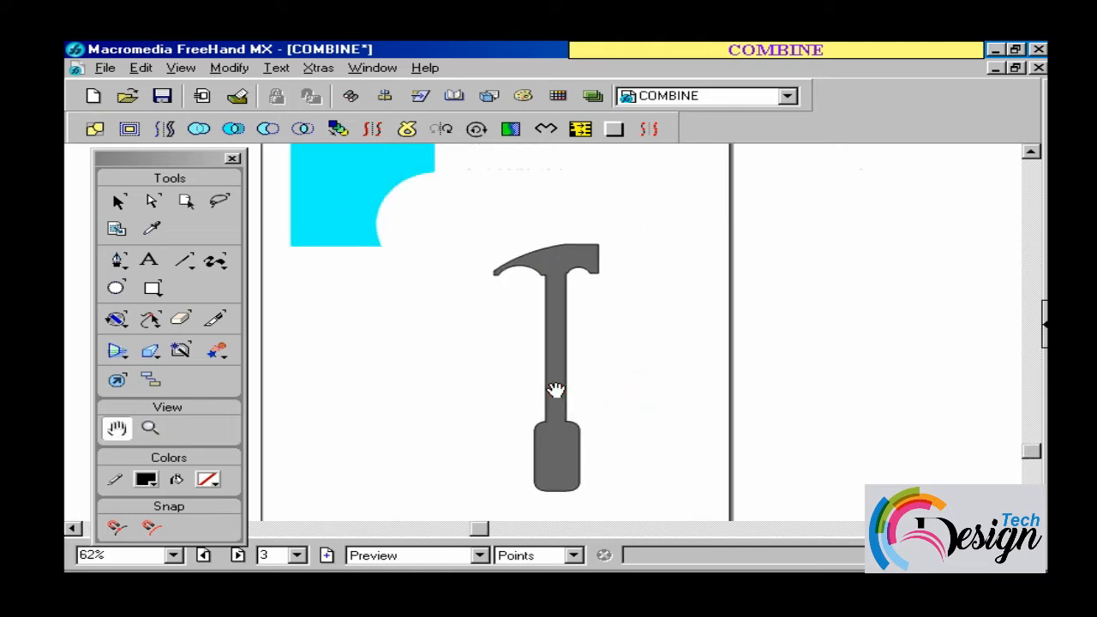
key(v)
click(562, 346)
drag(563, 345, 561, 328)
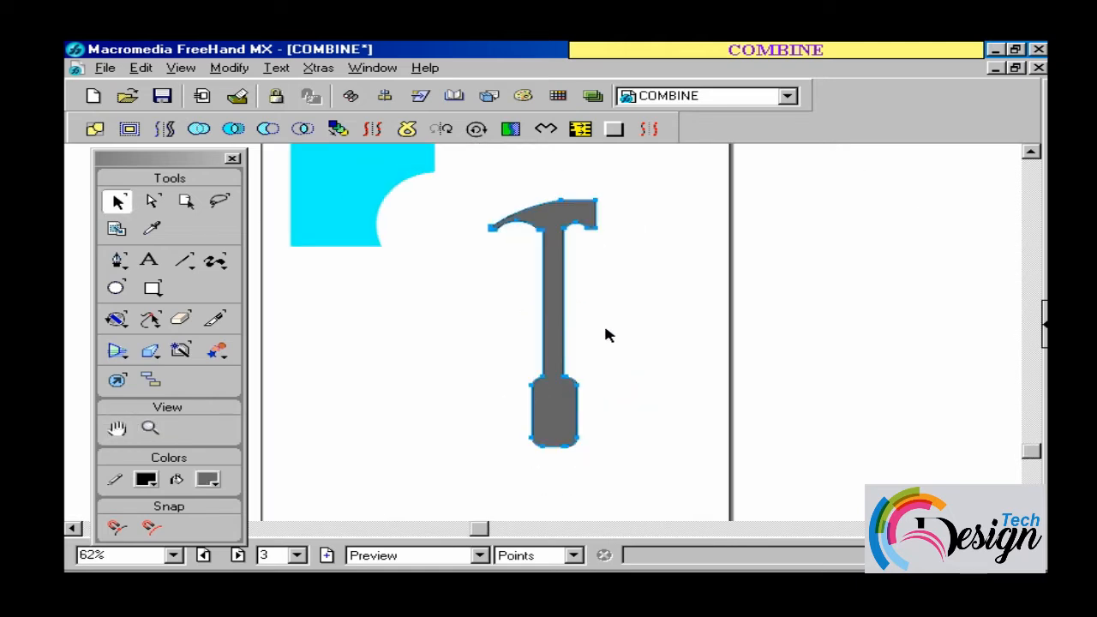
click(603, 324)
- On the INTERSECT page, move the cyan rectangle and magenta circle so the circle overlaps the rectangle's lower-right corner
key(space)
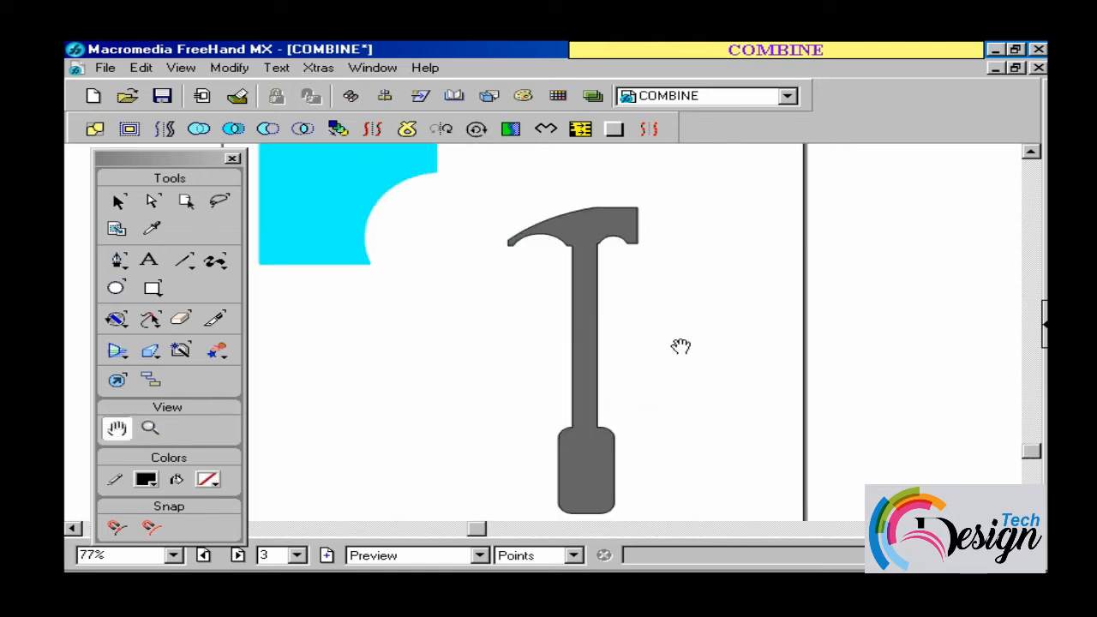
drag(681, 345, 367, 401)
drag(825, 368, 588, 390)
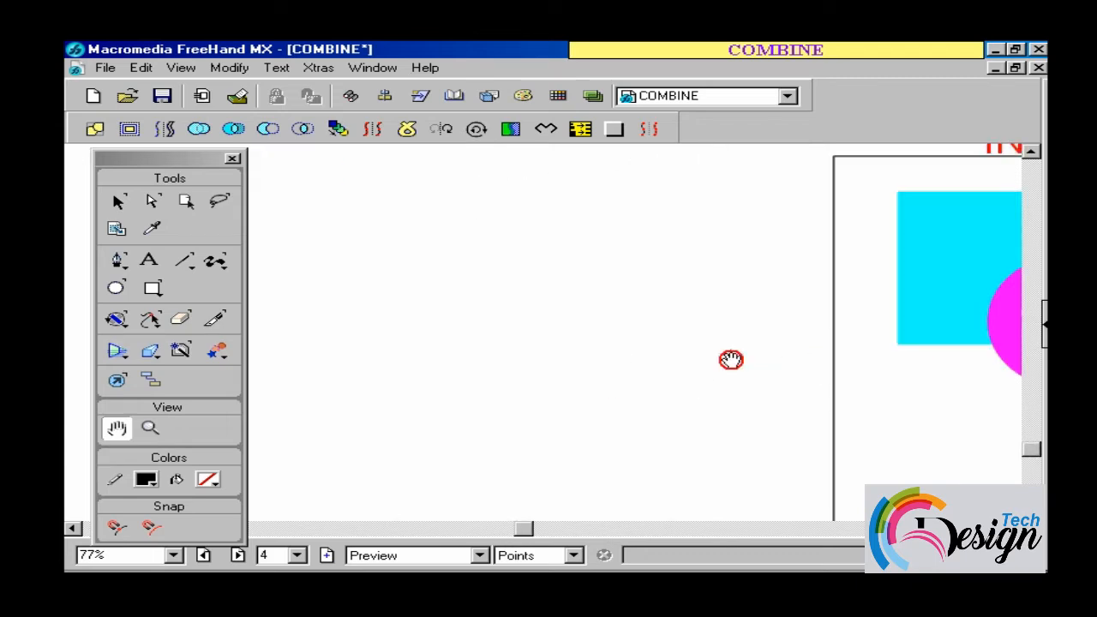
drag(730, 360, 718, 415)
drag(622, 345, 575, 309)
drag(740, 395, 782, 413)
drag(560, 315, 608, 352)
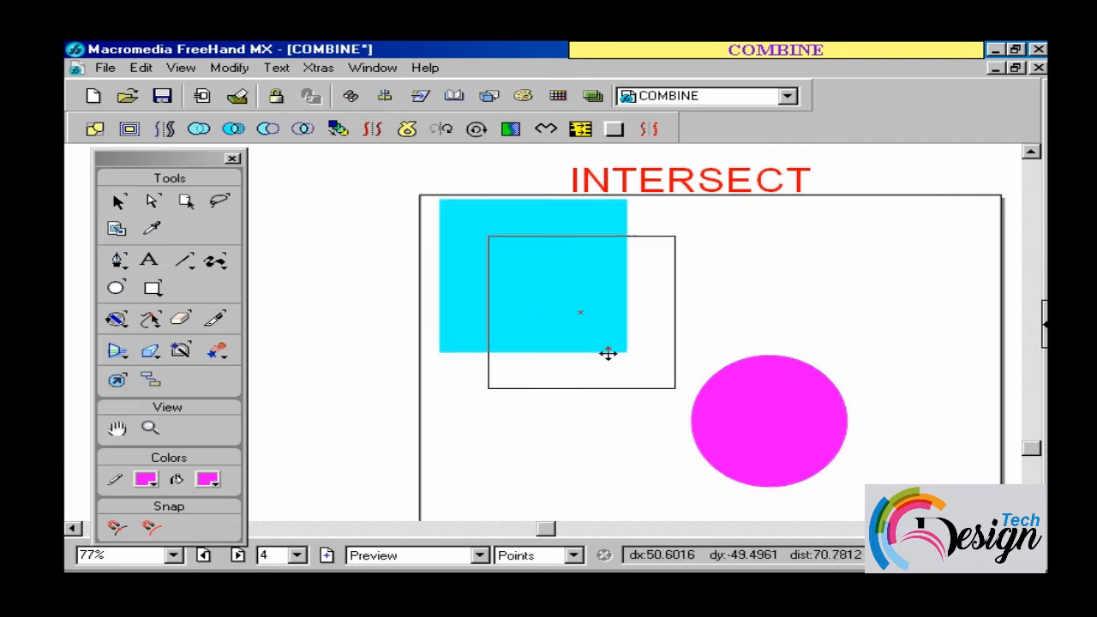
drag(793, 424, 699, 384)
- Intersect the cyan rectangle with the magenta circle and move the resulting shape slightly up and to the left
shift+click(553, 298)
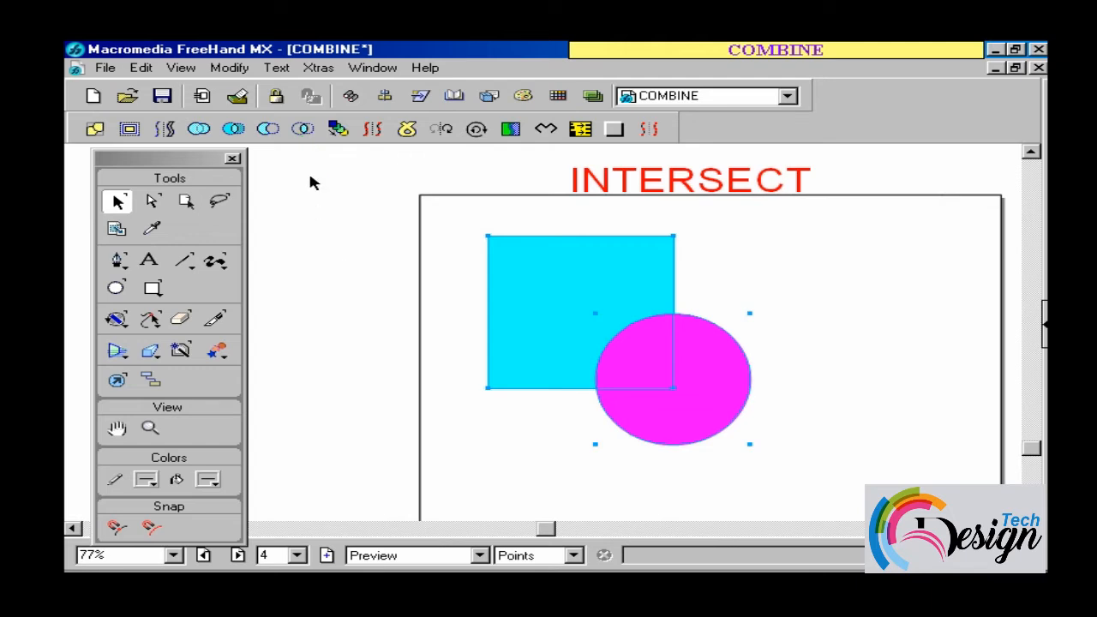
click(303, 128)
drag(657, 360, 625, 343)
click(699, 347)
- Draw two overlapping unfilled rectangles to the right of the cyan shape, the smaller one across the larger one's lower edge
click(153, 288)
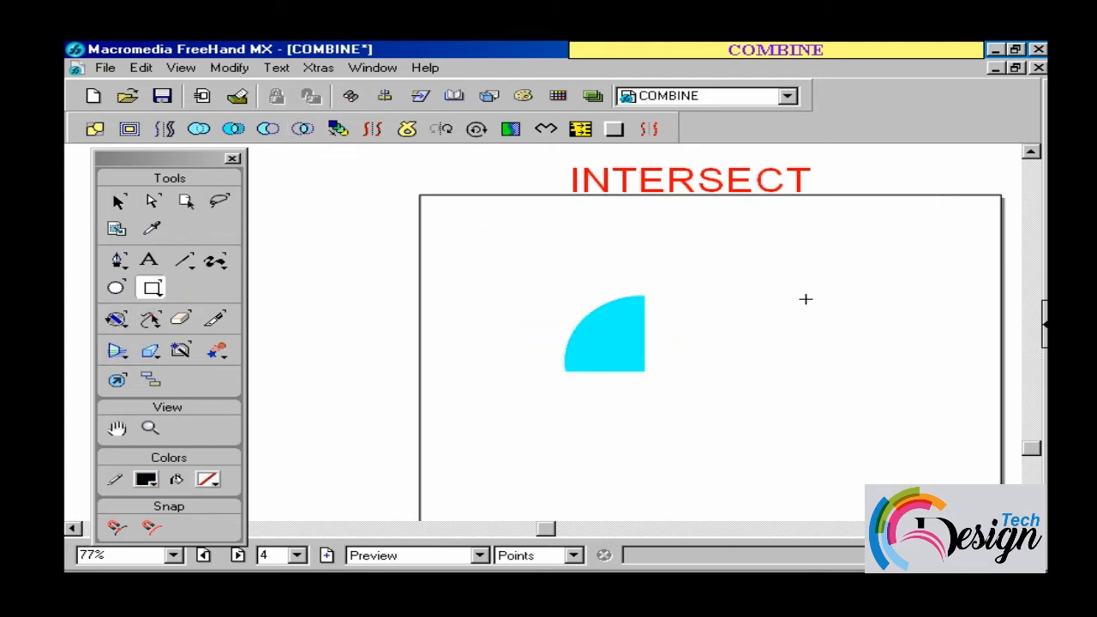
drag(765, 266, 909, 404)
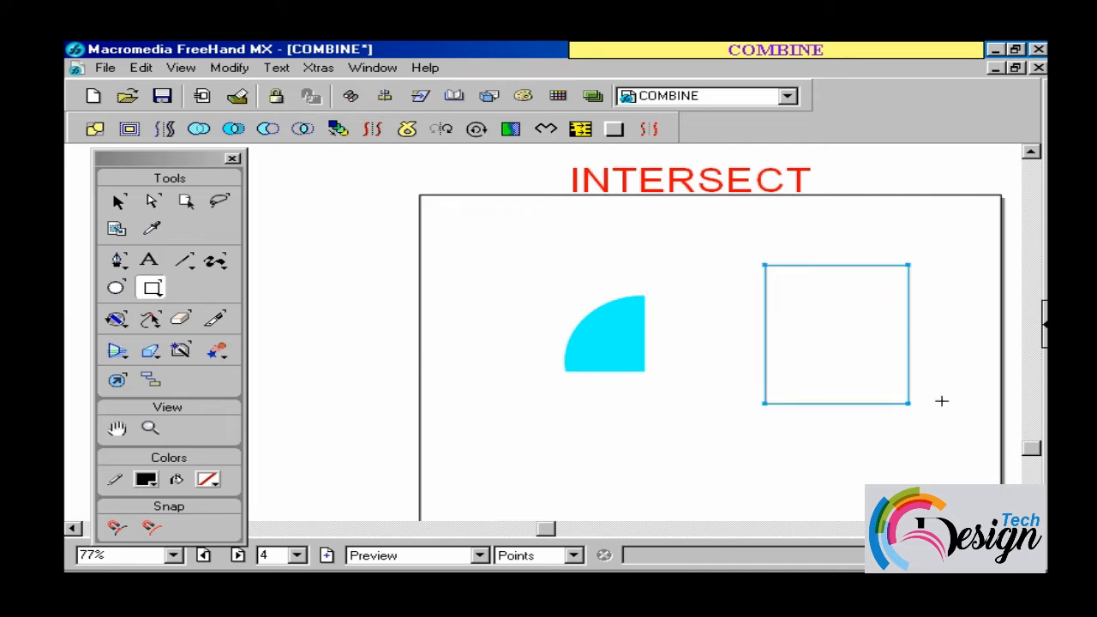
drag(735, 345, 861, 444)
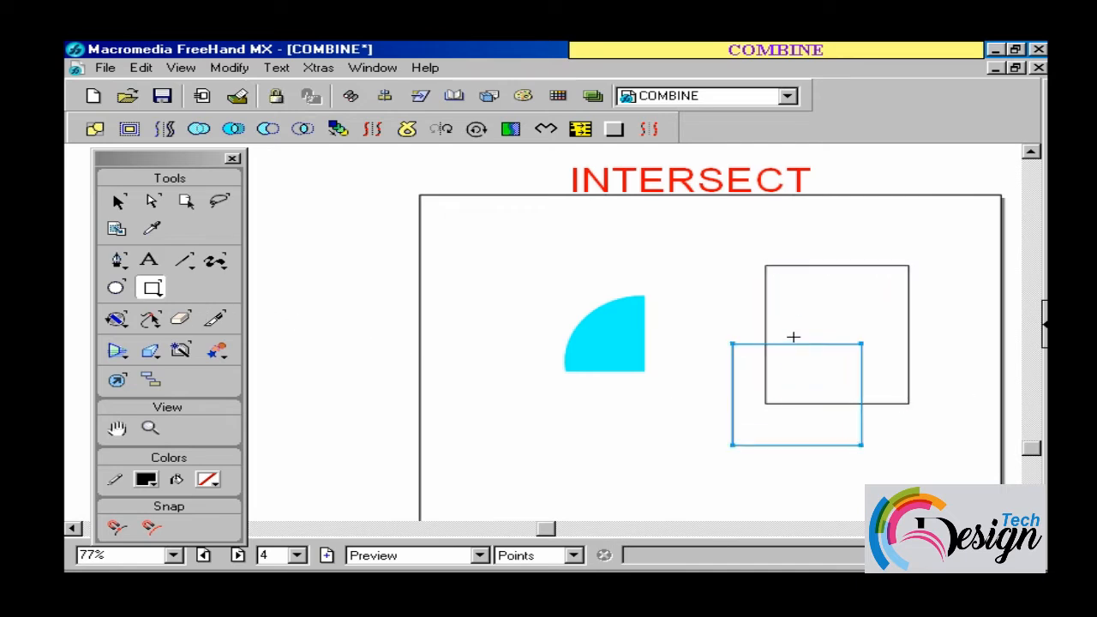
- Intersect the two overlapping rectangles and shift the resulting rectangle slightly up and to the left
ctrl+shift+click(786, 267)
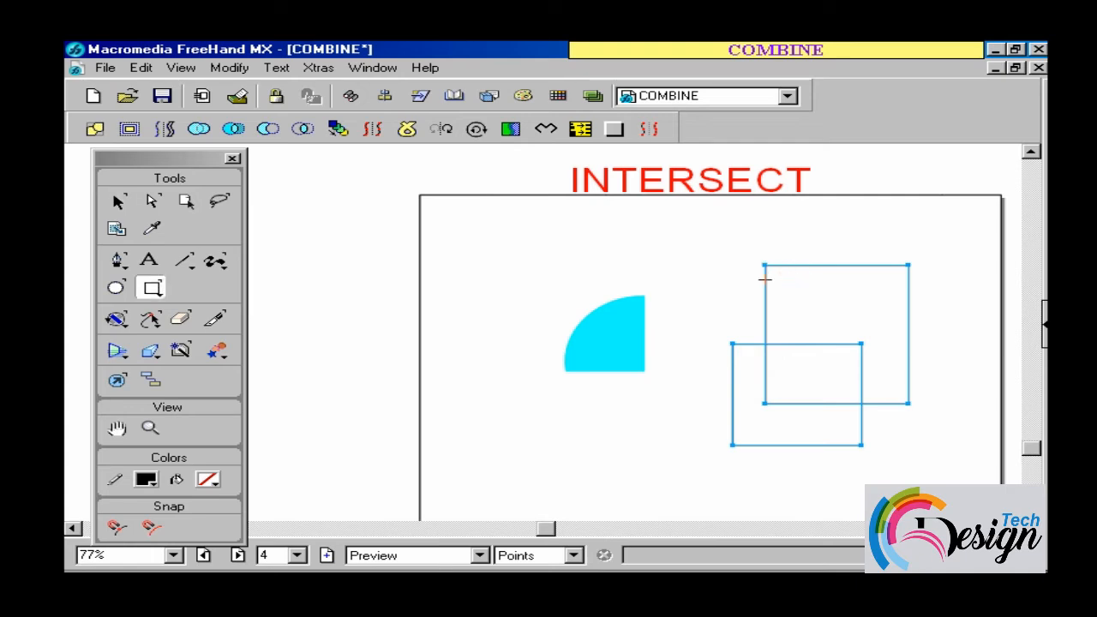
click(304, 129)
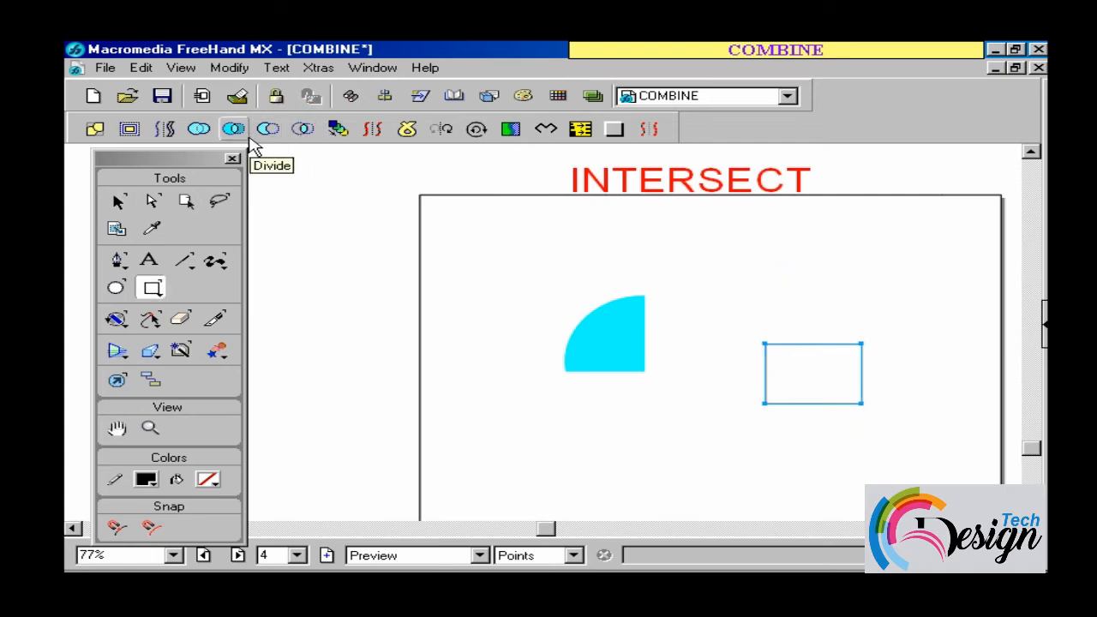
click(119, 203)
drag(796, 343, 776, 328)
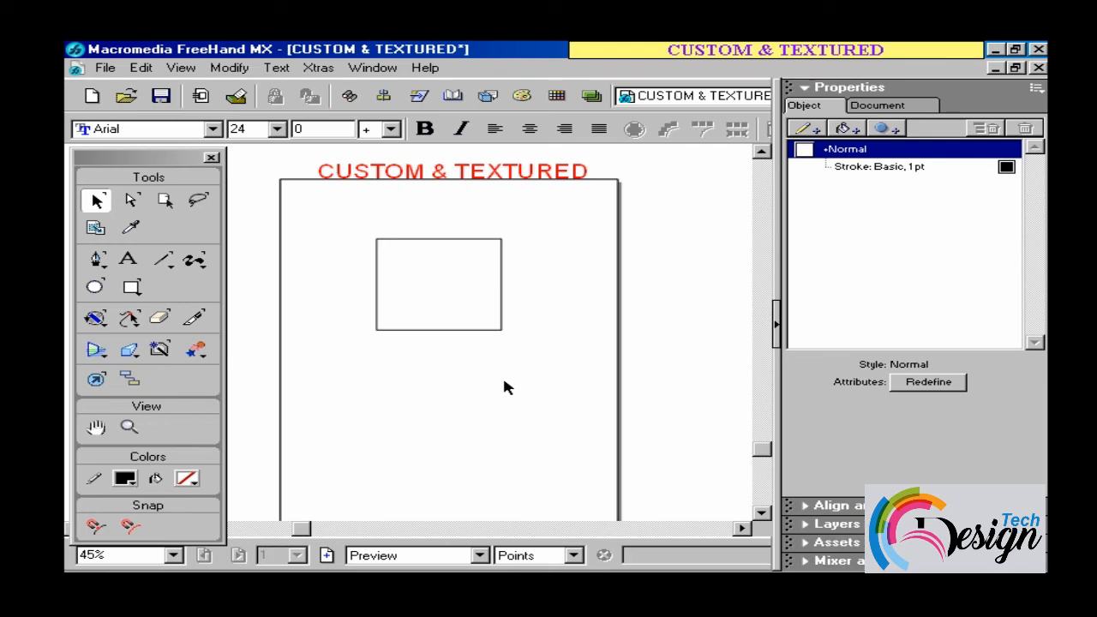
- In the CUSTOM & TEXTURED document, move the rectangle slightly down and right and add a Custom fill to it
click(480, 362)
mouse_move(422, 330)
mouse_down()
mouse_move(444, 342)
mouse_move(432, 339)
mouse_up()
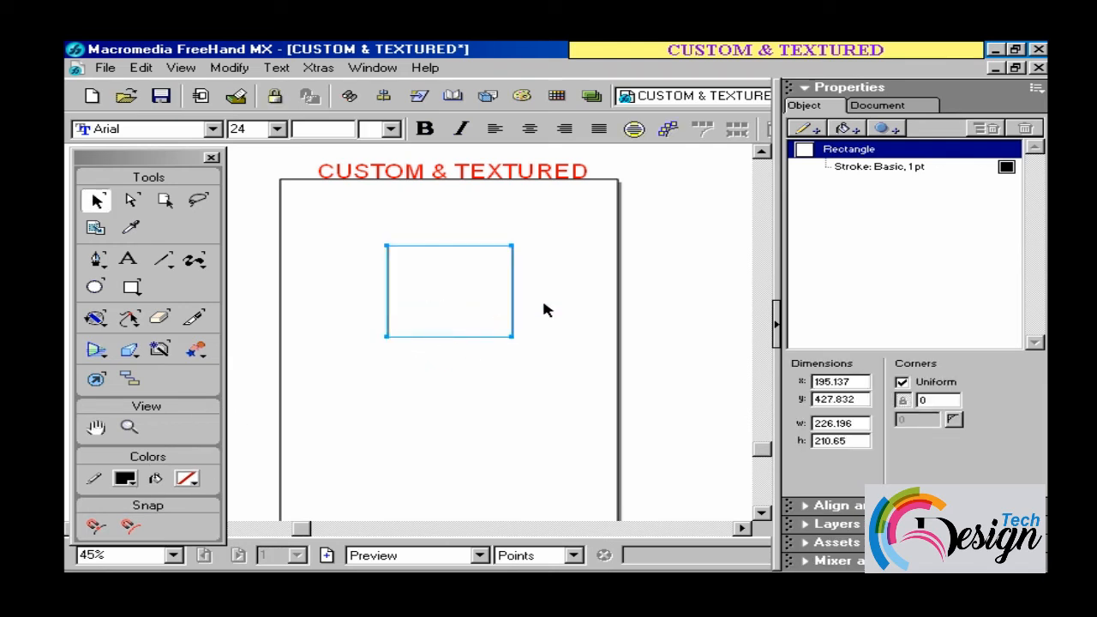
click(847, 129)
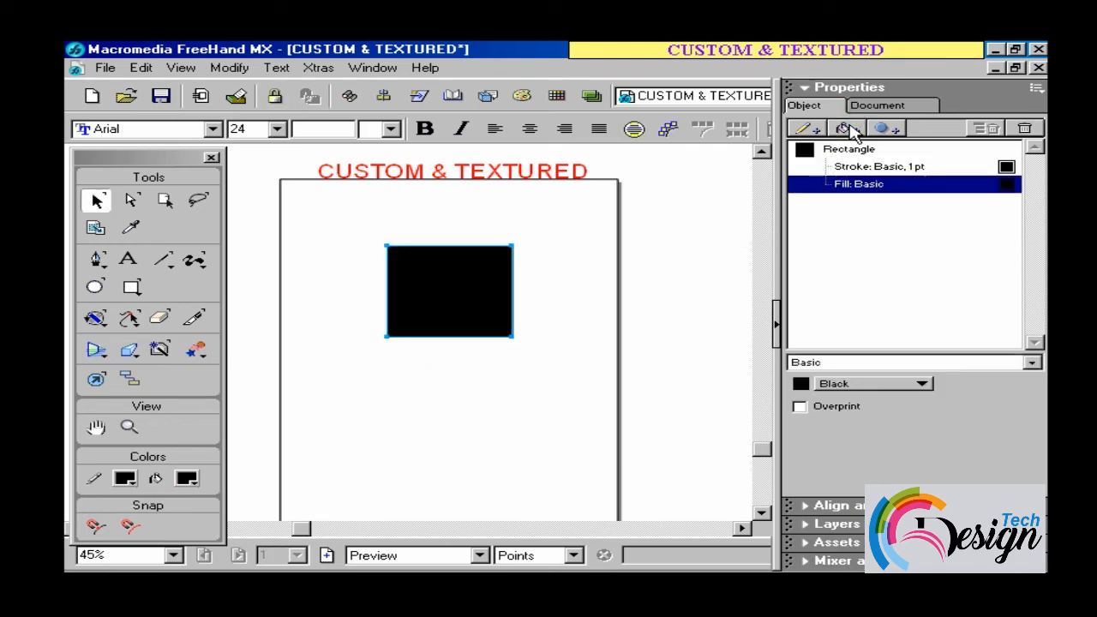
click(859, 362)
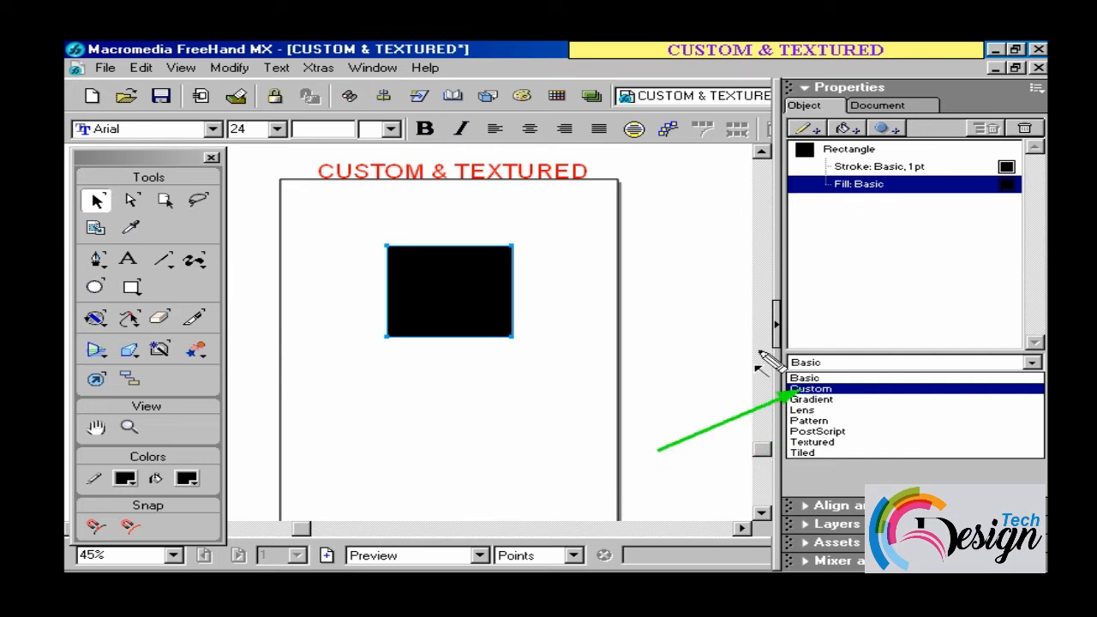
click(810, 388)
- Set the rectangle's custom fill to Bricks and then to Noise
click(853, 386)
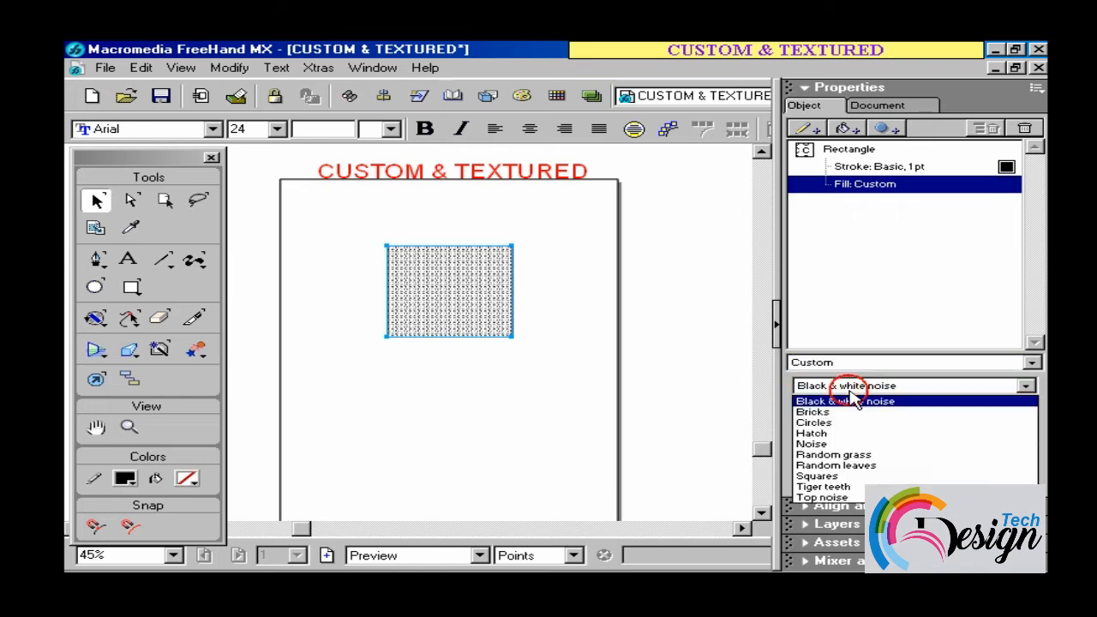
click(853, 413)
click(852, 386)
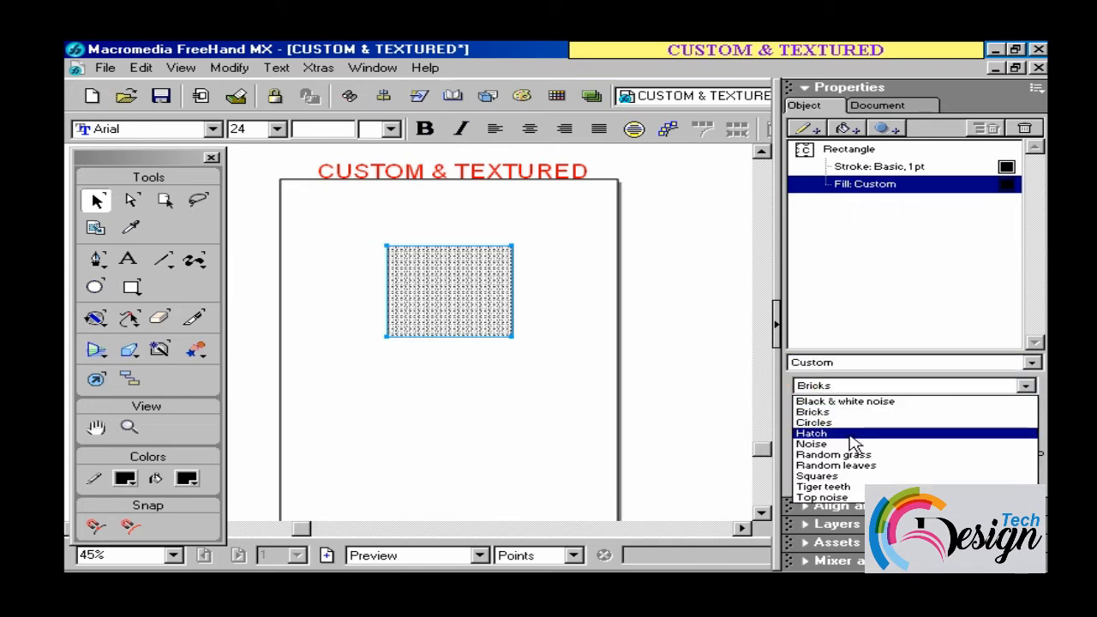
click(852, 443)
- Review the available custom fill patterns
click(854, 387)
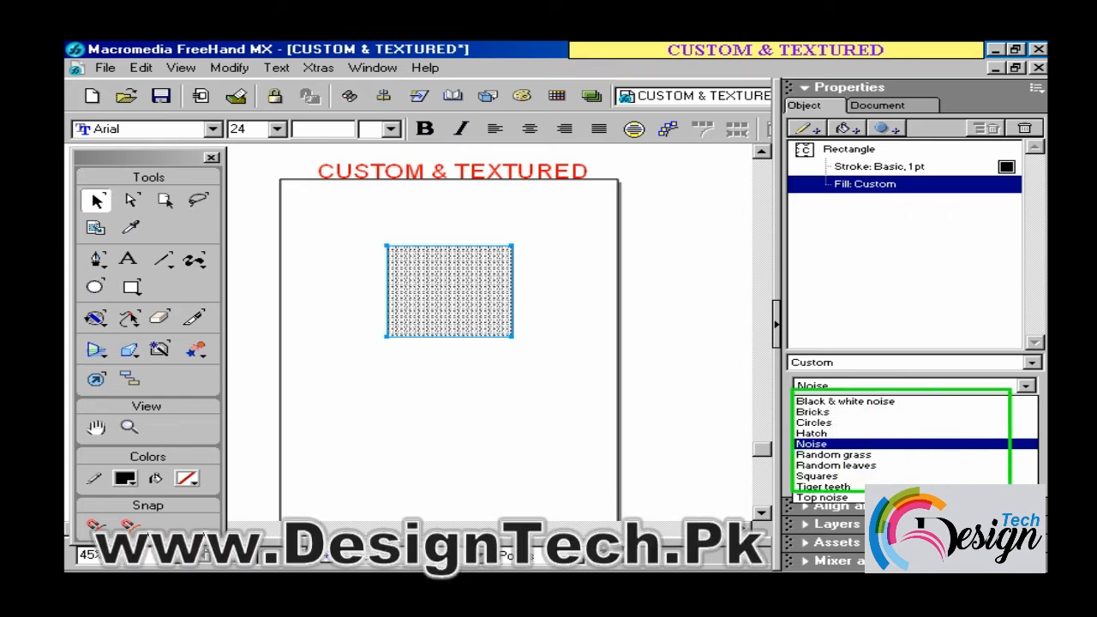
click(756, 375)
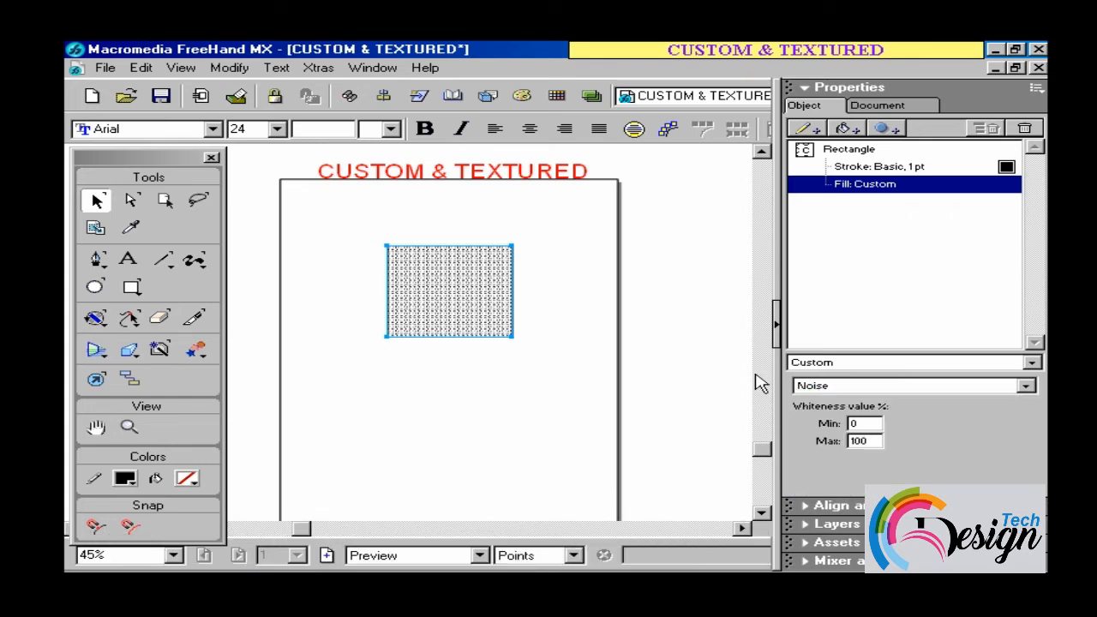
click(857, 387)
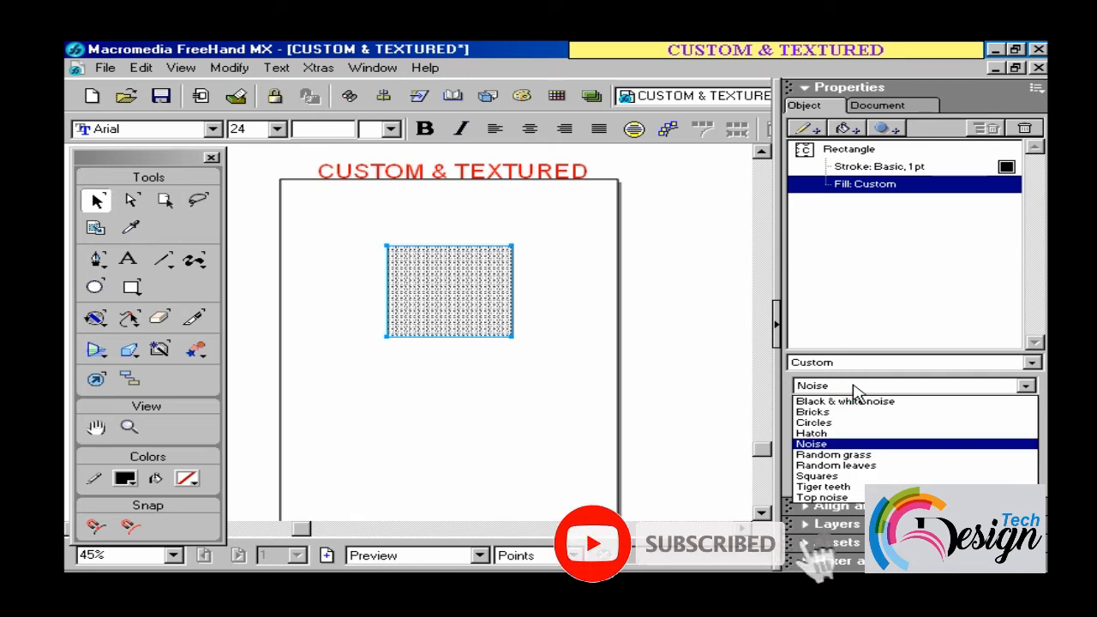
click(849, 384)
- Reselect the rectangle's fill and change its fill type to Textured
click(91, 199)
click(417, 271)
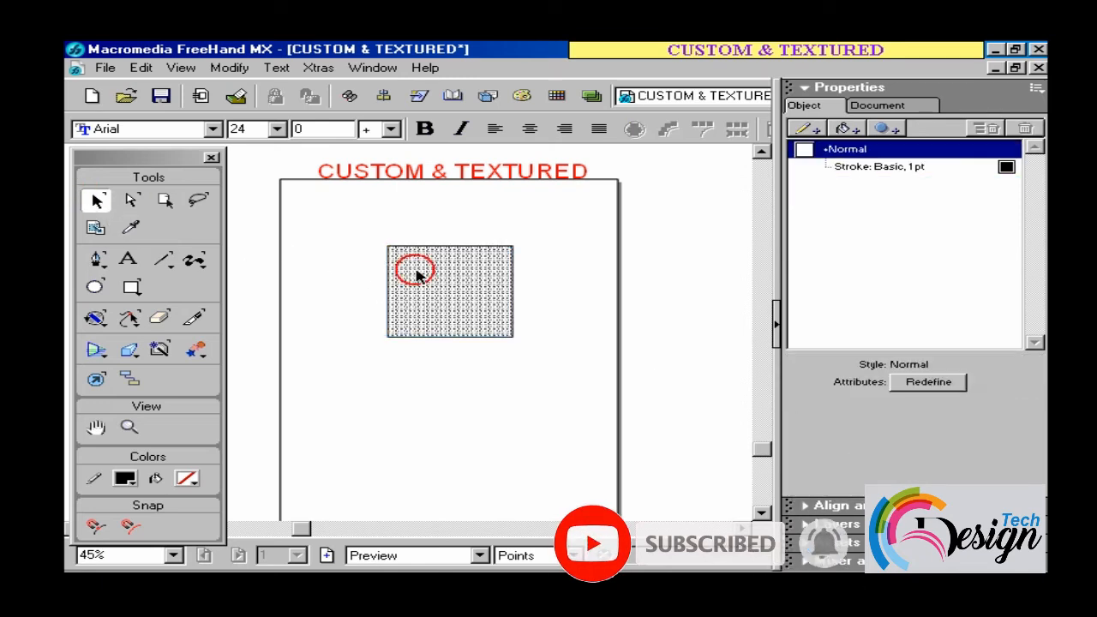
click(860, 184)
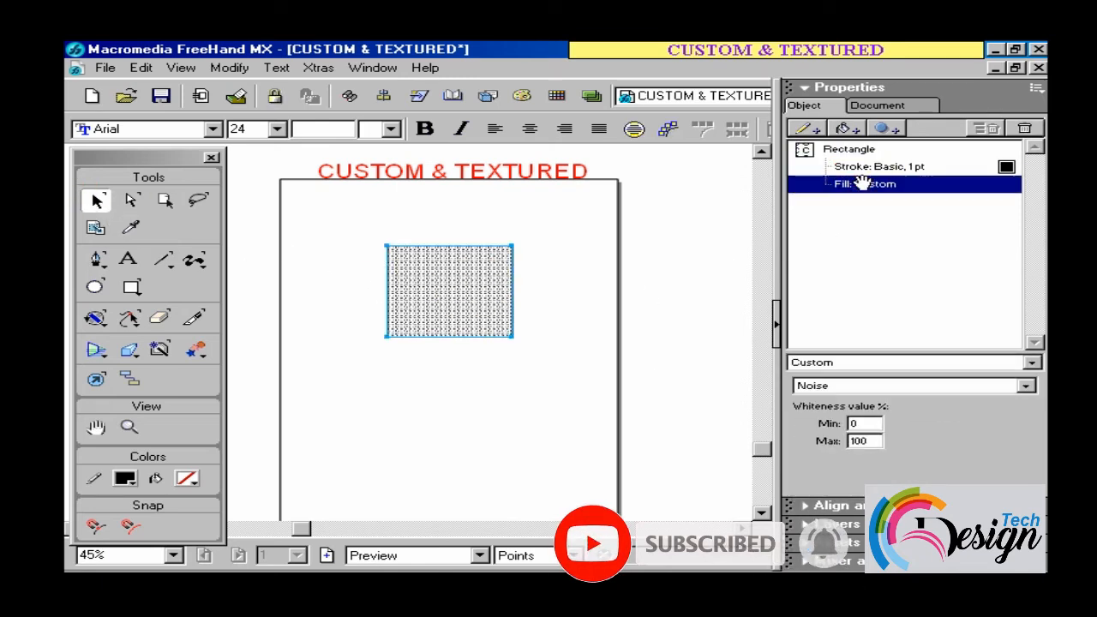
click(877, 362)
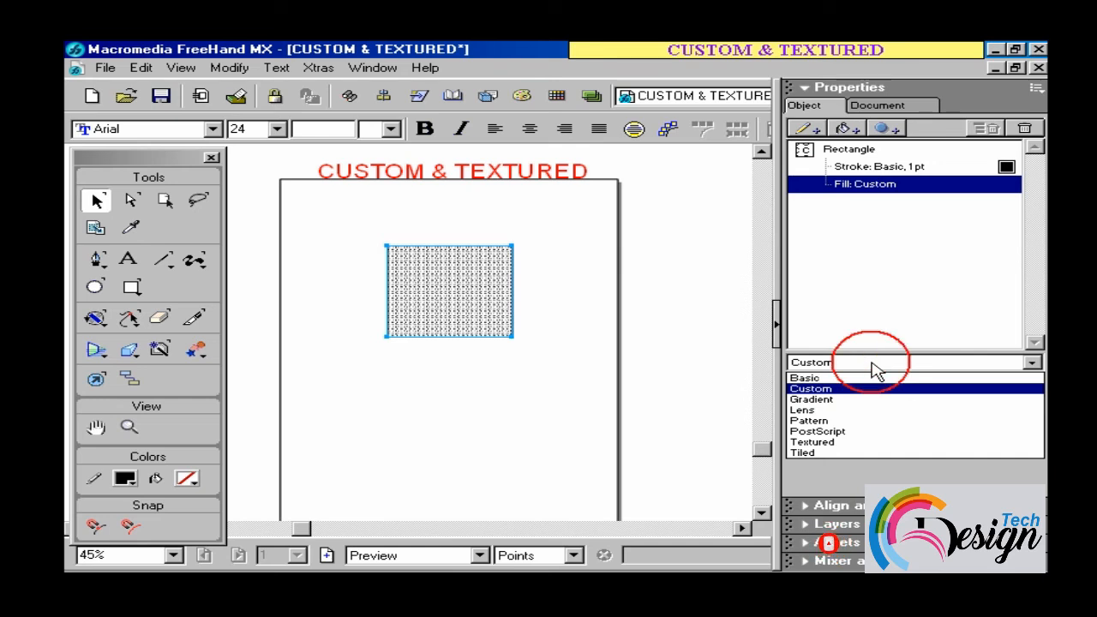
click(879, 444)
- Set the rectangle's texture to Coquille and then to Heavy mezzo
click(906, 410)
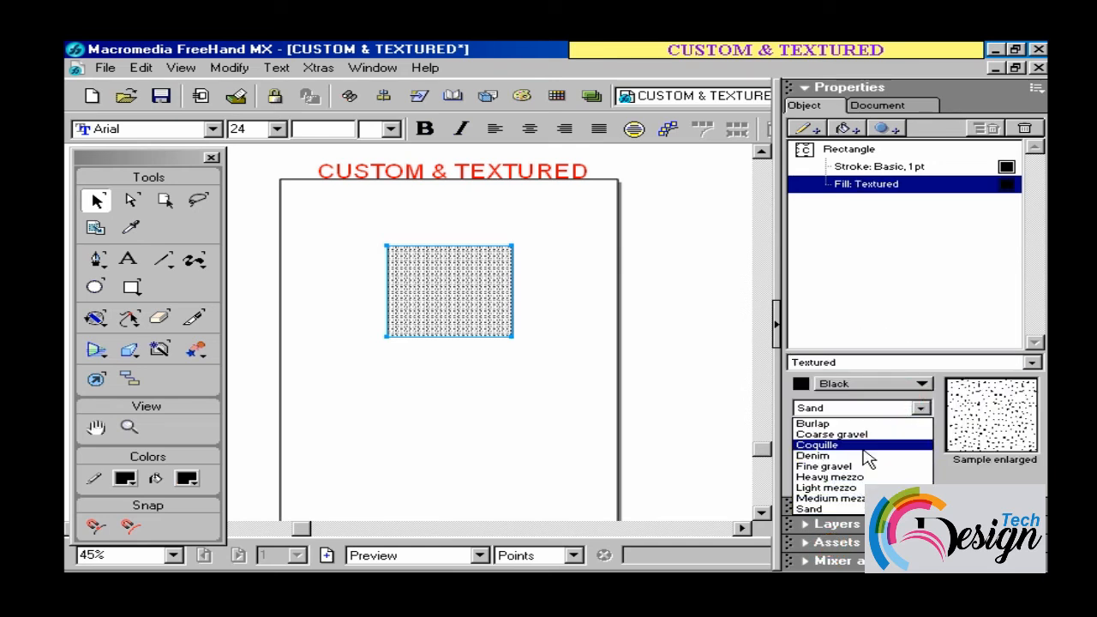
click(864, 447)
click(862, 410)
click(857, 476)
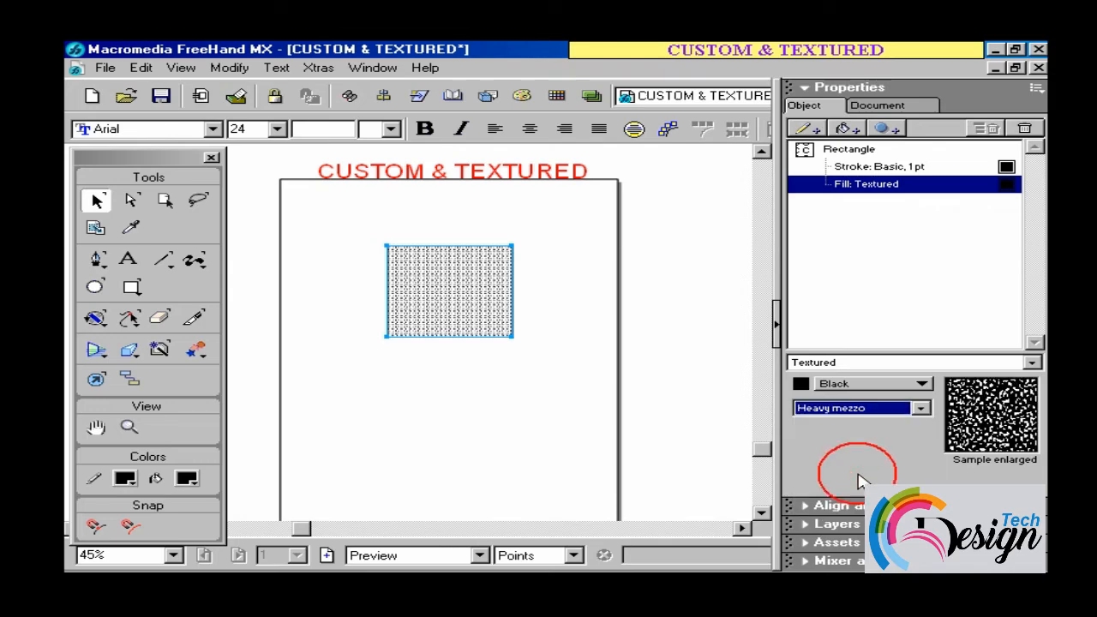
- Delete the textured rectangle from the page
click(602, 387)
click(461, 297)
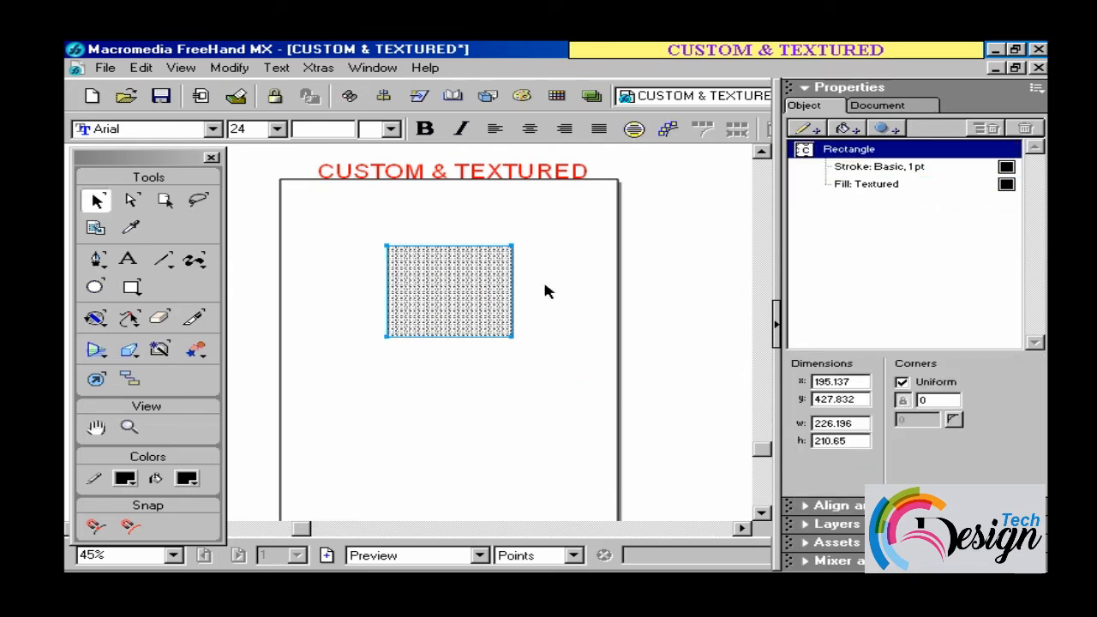
key(Delete)
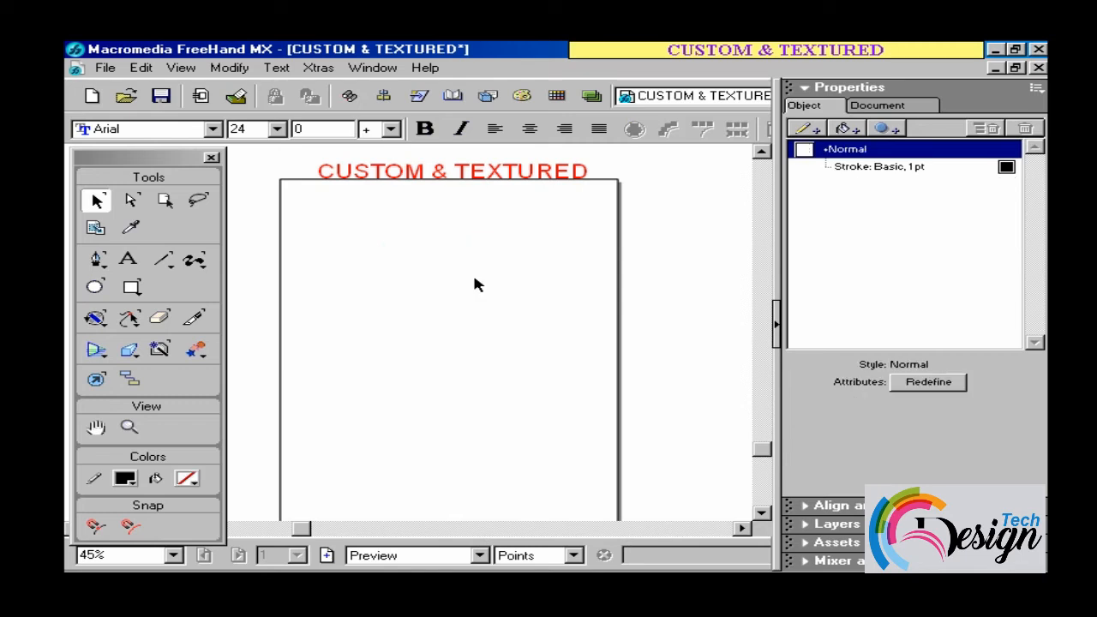
- Move the custom fill samples image onto the upper part of the page, below the CUSTOM & TEXTURED heading
key(space)
drag(468, 468, 468, 313)
click(436, 465)
drag(435, 465, 416, 202)
key(space)
drag(490, 272, 504, 412)
drag(443, 355, 404, 277)
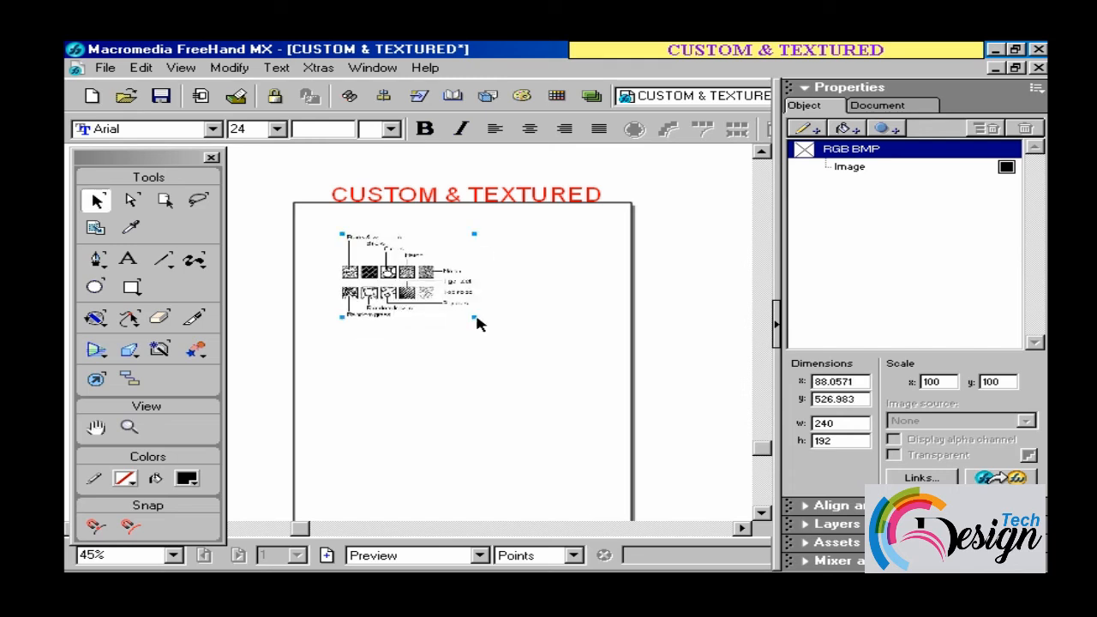
- Enlarge the custom fill samples image proportionally to about 200%
drag(477, 318, 608, 396)
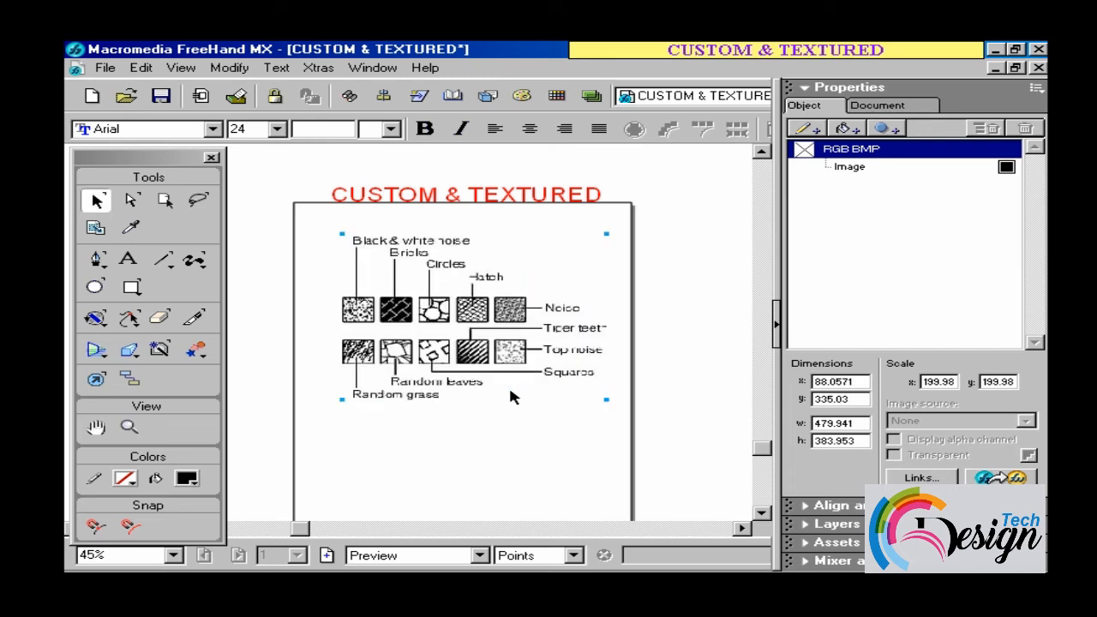
key(ctrl+space)
drag(296, 216, 670, 419)
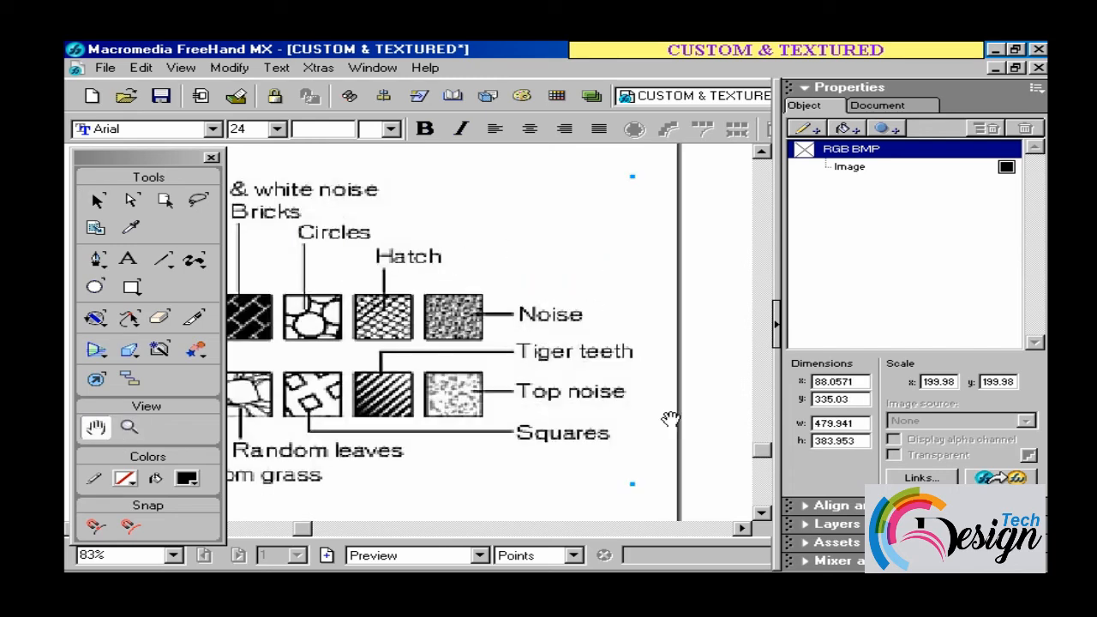
- Add a fill to the custom fill samples image, set its type to Custom, and open the list of custom fills
drag(467, 391, 545, 395)
drag(472, 390, 526, 393)
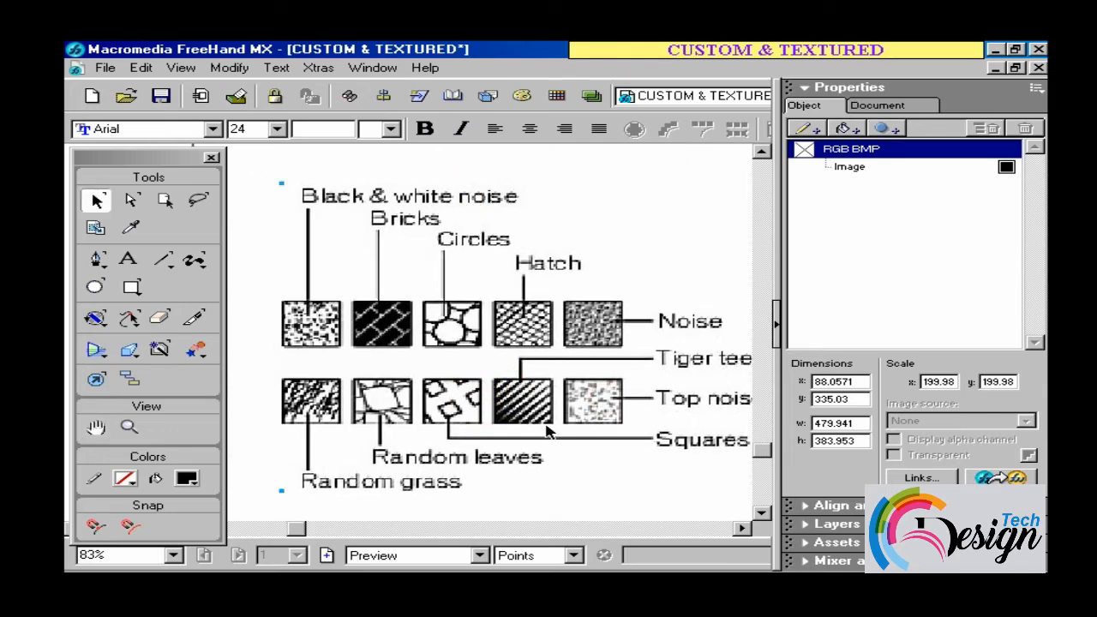
drag(548, 431, 520, 432)
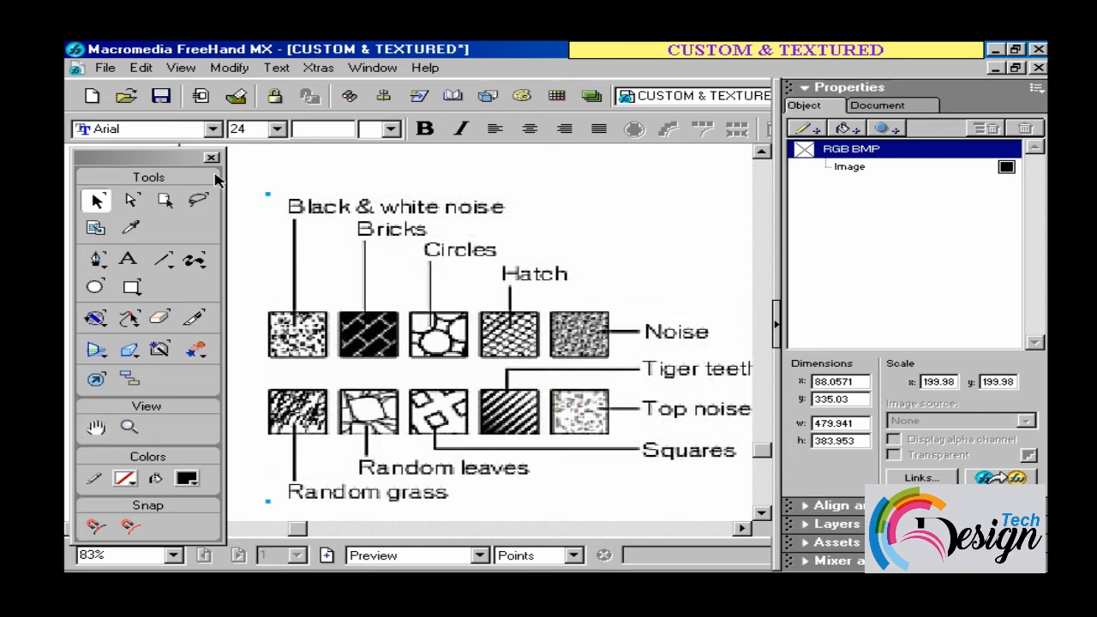
click(856, 131)
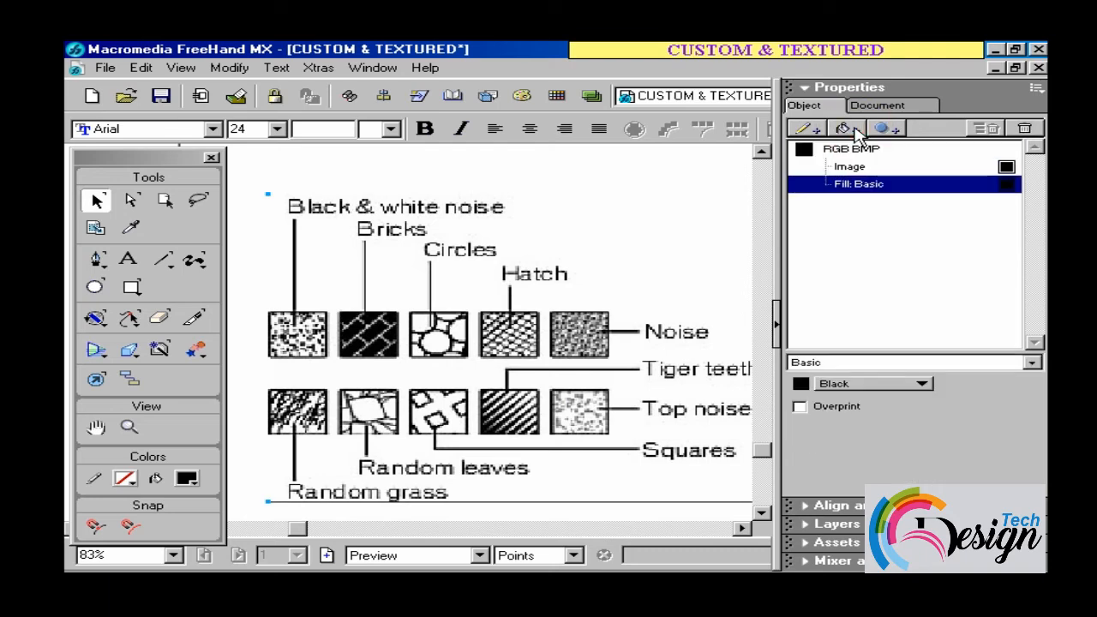
click(868, 360)
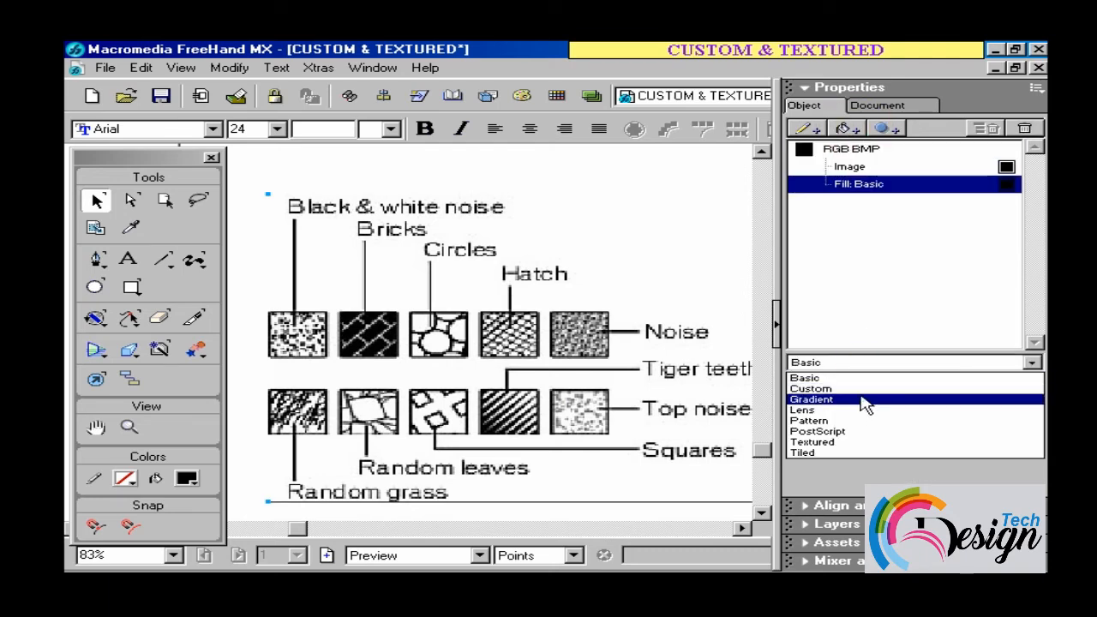
click(861, 389)
click(885, 386)
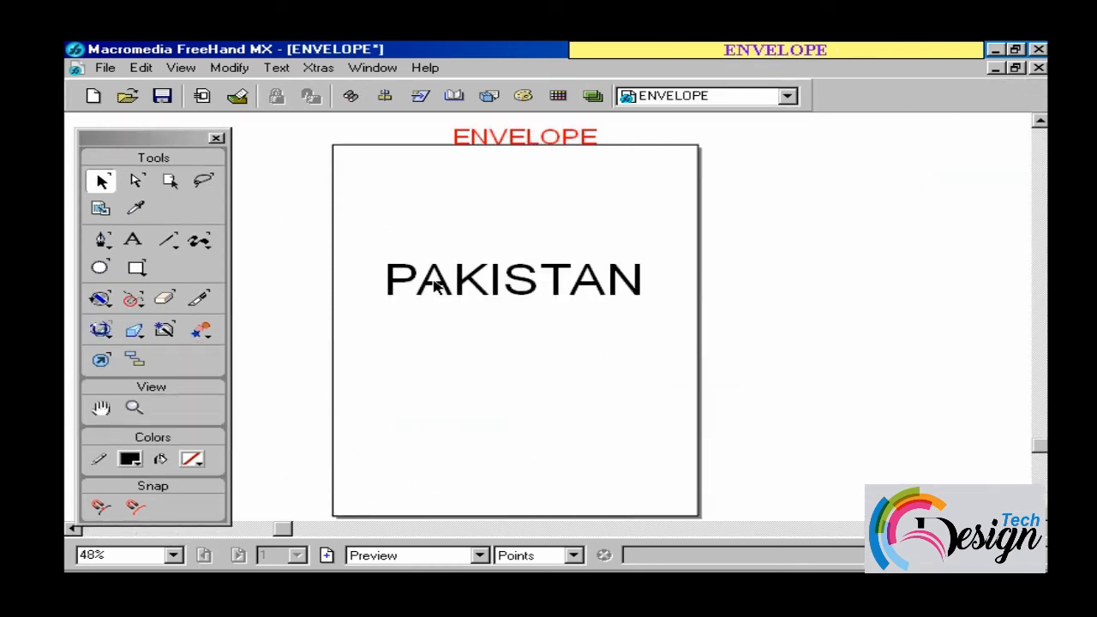
- Show the Envelope toolbar, place it above the page, and select the PAKISTAN text
click(373, 67)
mouse_move(449, 122)
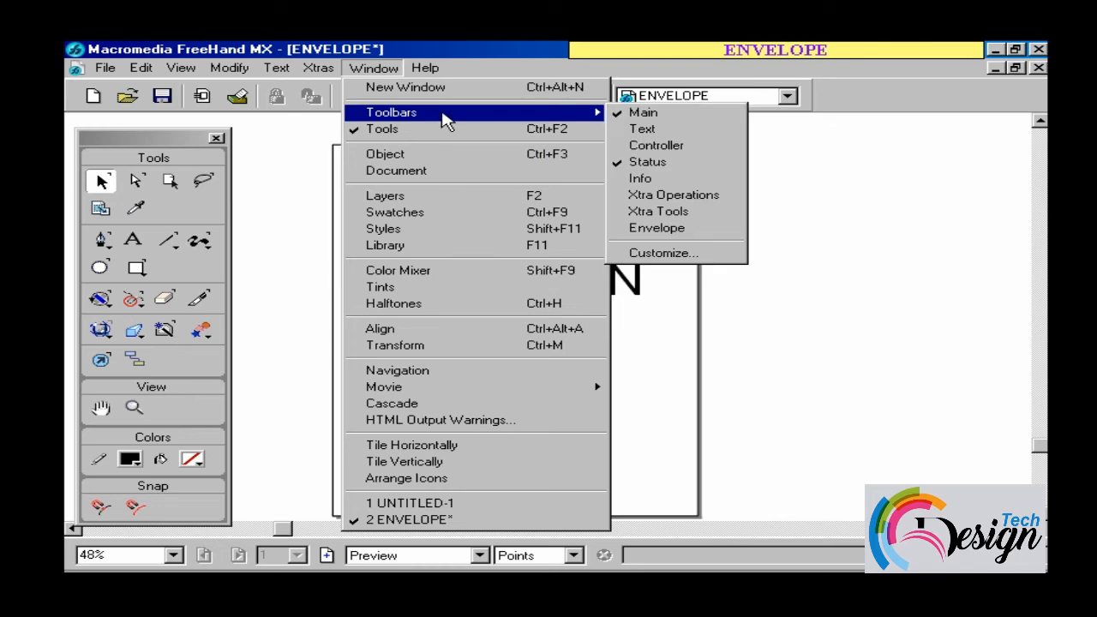
click(662, 231)
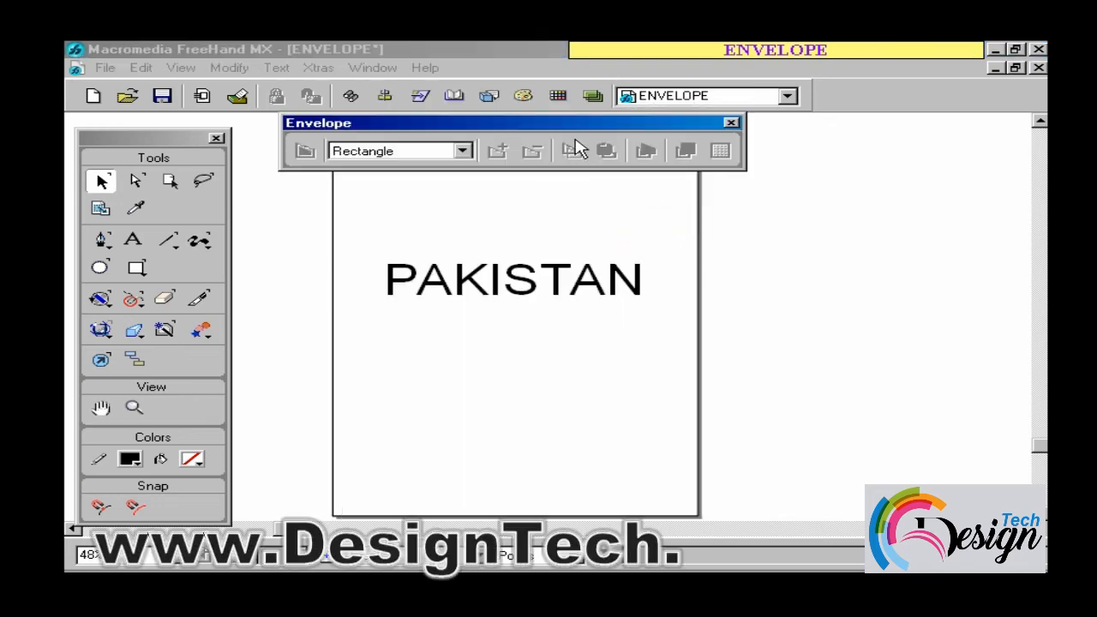
drag(641, 242, 367, 129)
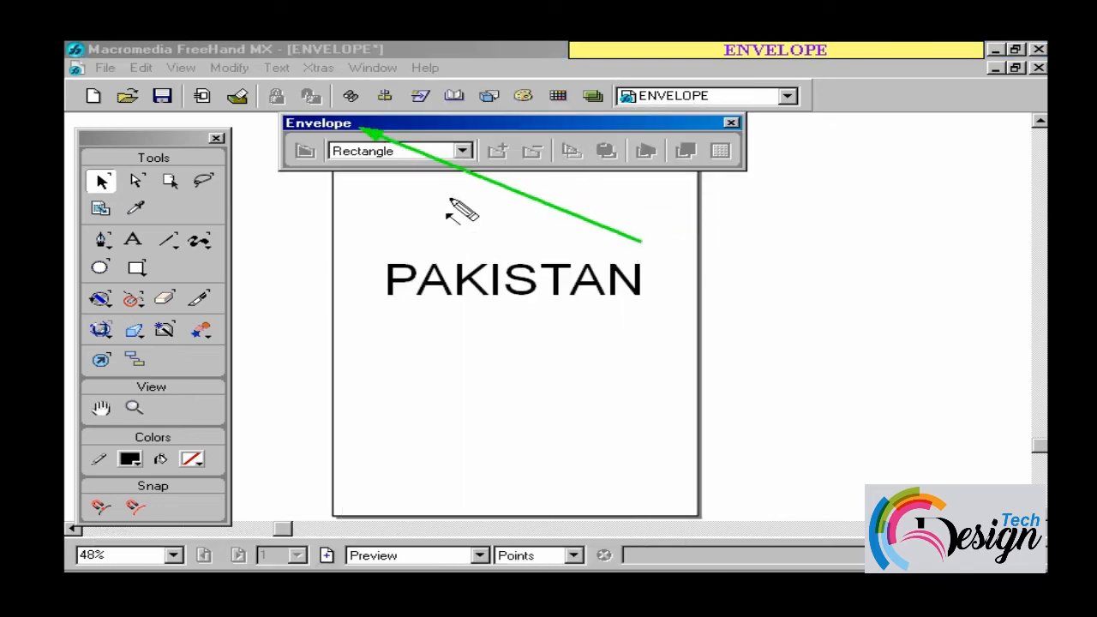
drag(480, 127, 441, 127)
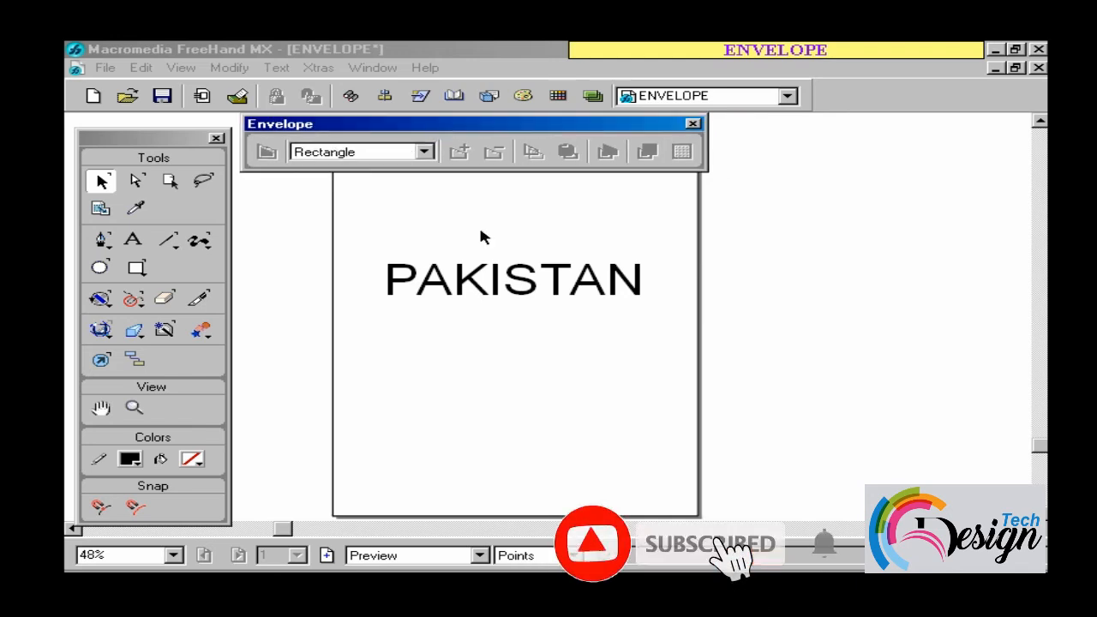
click(505, 287)
drag(458, 252, 265, 158)
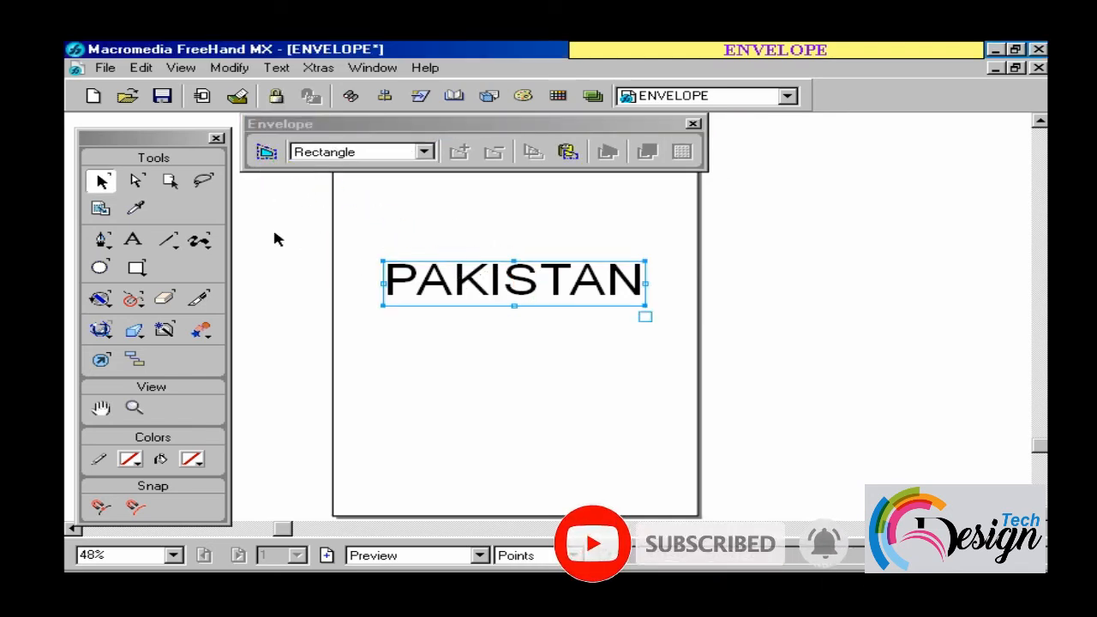
drag(438, 128, 461, 138)
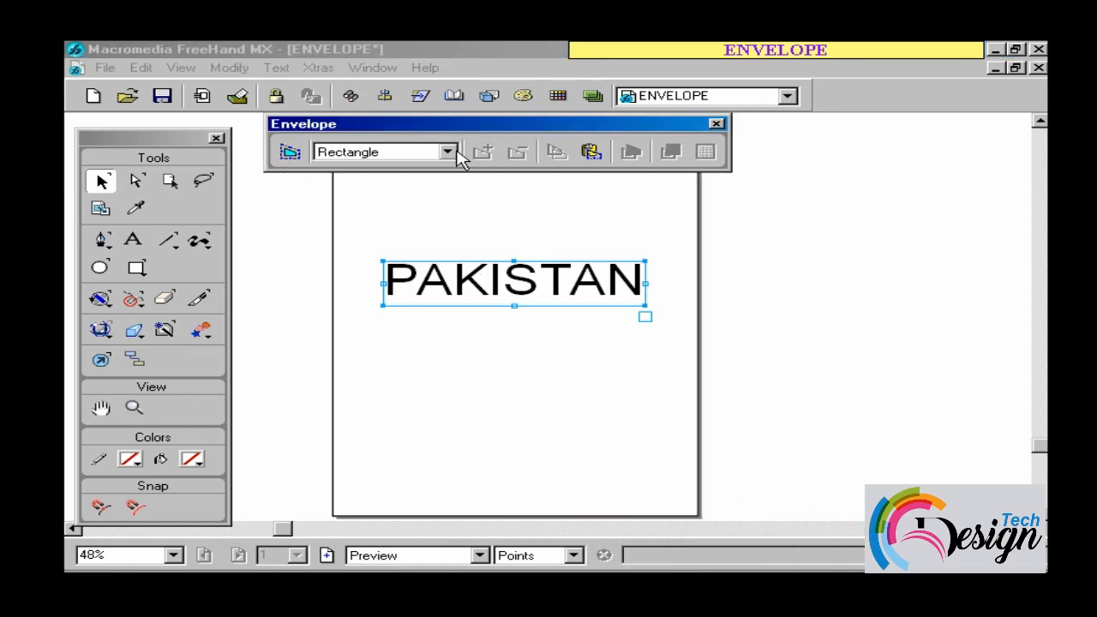
- Examine the available envelope preset shapes and their preview
click(449, 152)
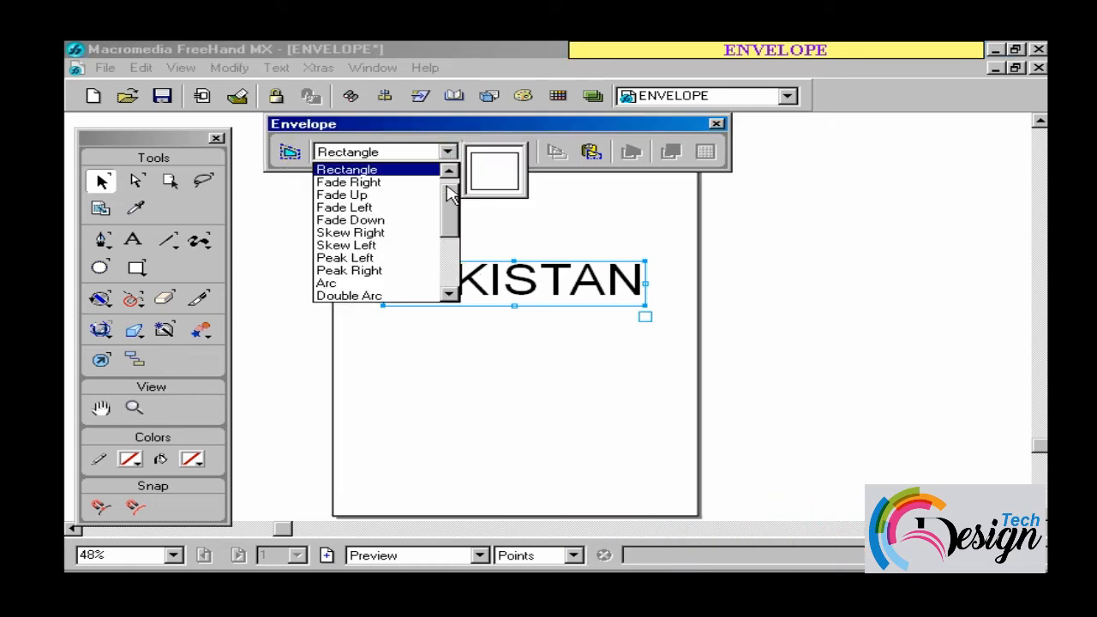
mouse_move(452, 196)
mouse_down()
mouse_move(454, 231)
mouse_move(454, 201)
mouse_up()
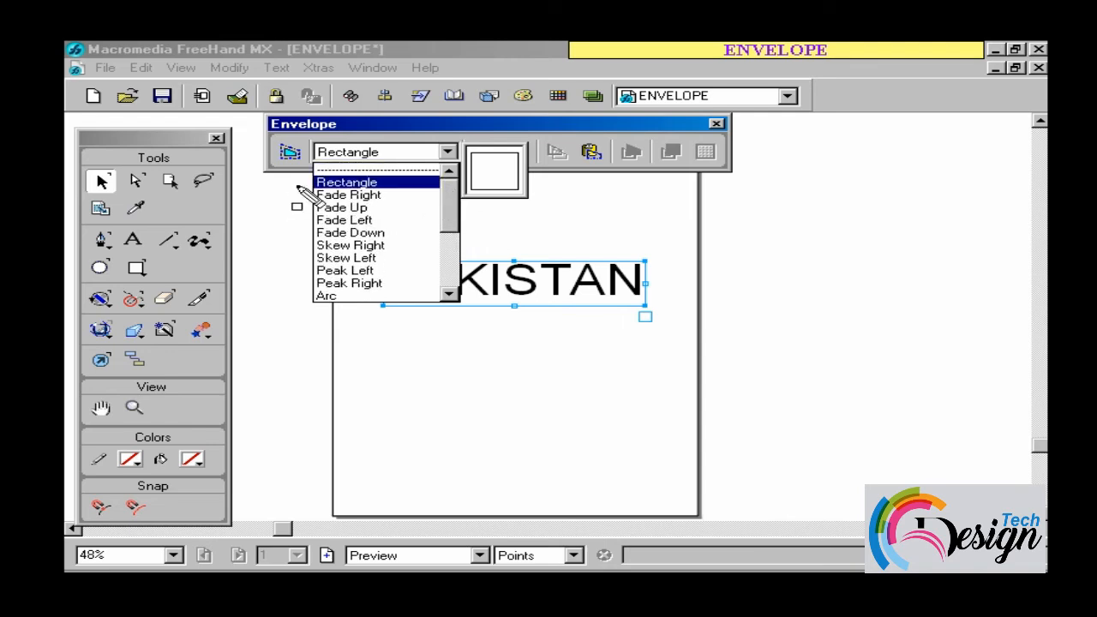
mouse_move(312, 170)
mouse_down()
mouse_move(356, 256)
mouse_move(439, 300)
mouse_up()
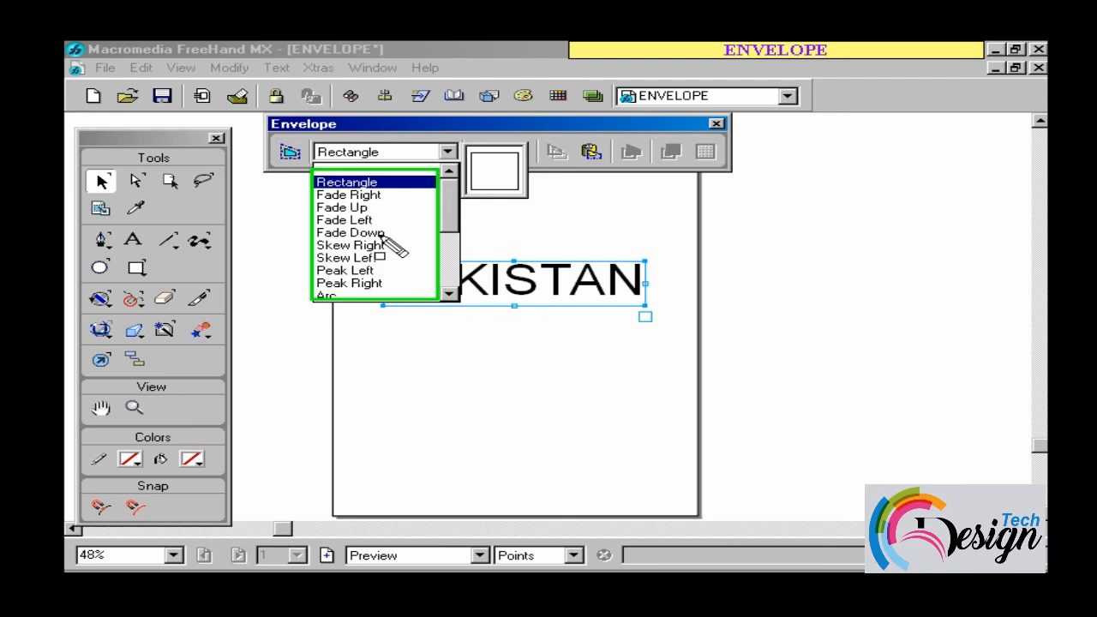
drag(365, 219, 477, 176)
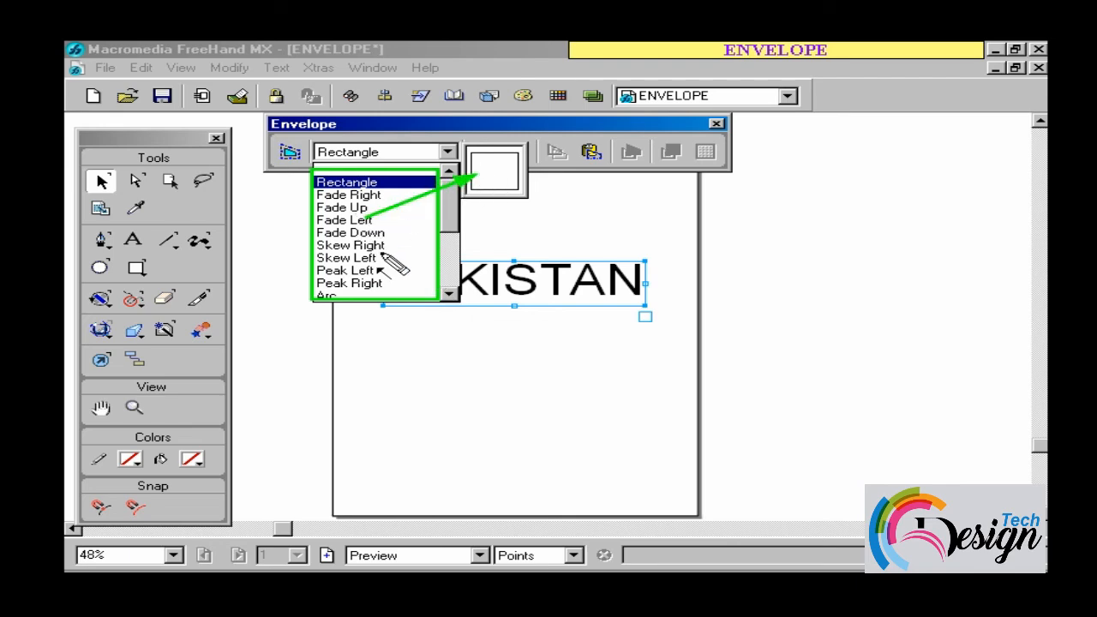
drag(382, 252, 475, 185)
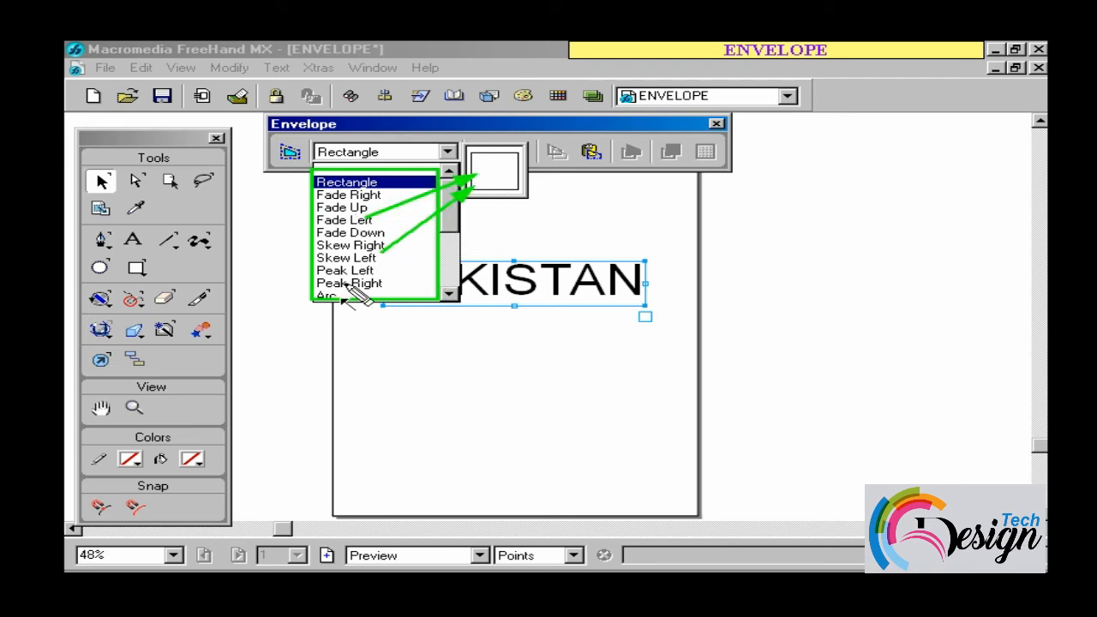
key(Escape)
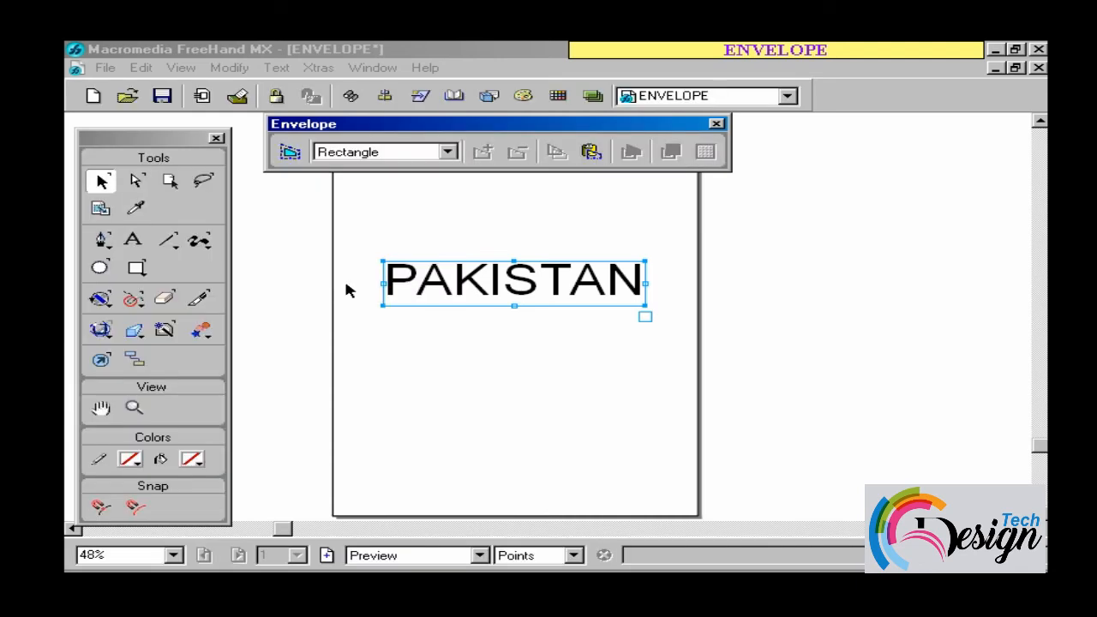
- Choose Arc as the envelope preset for the selected text
click(386, 159)
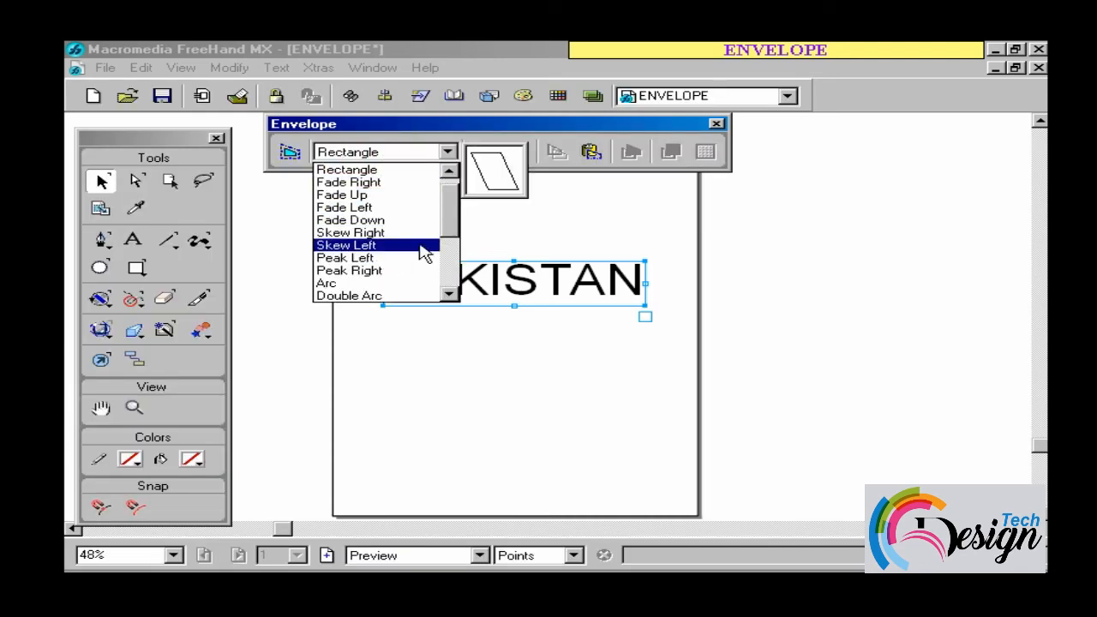
scroll(424, 249, down, 3)
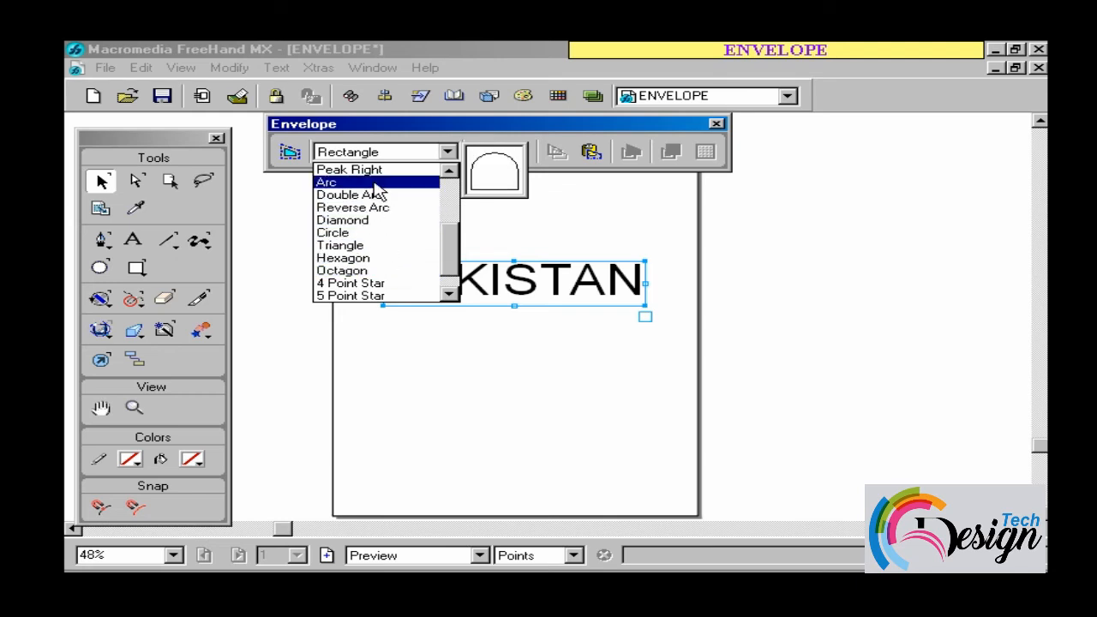
drag(375, 187, 499, 163)
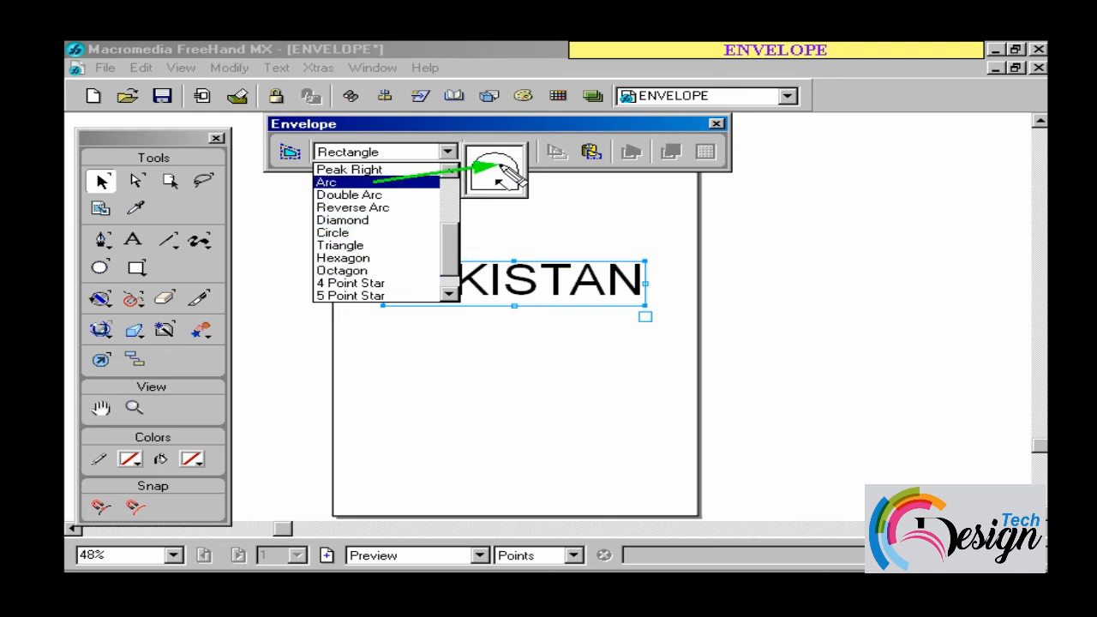
key(Return)
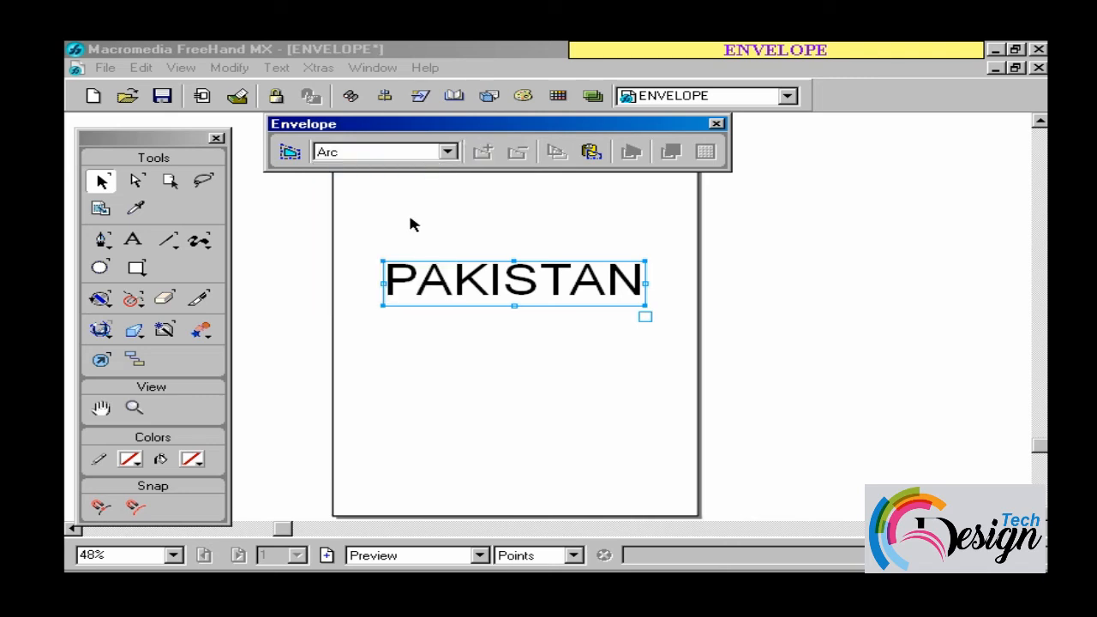
drag(432, 129, 451, 128)
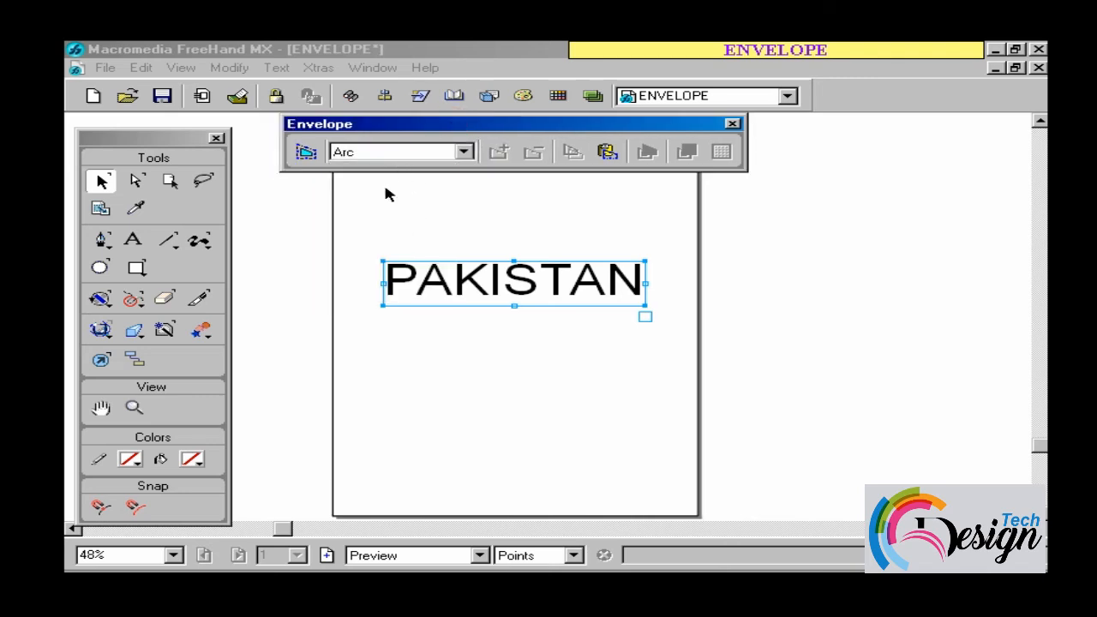
mouse_move(339, 231)
mouse_down()
mouse_move(354, 176)
mouse_move(348, 153)
mouse_up()
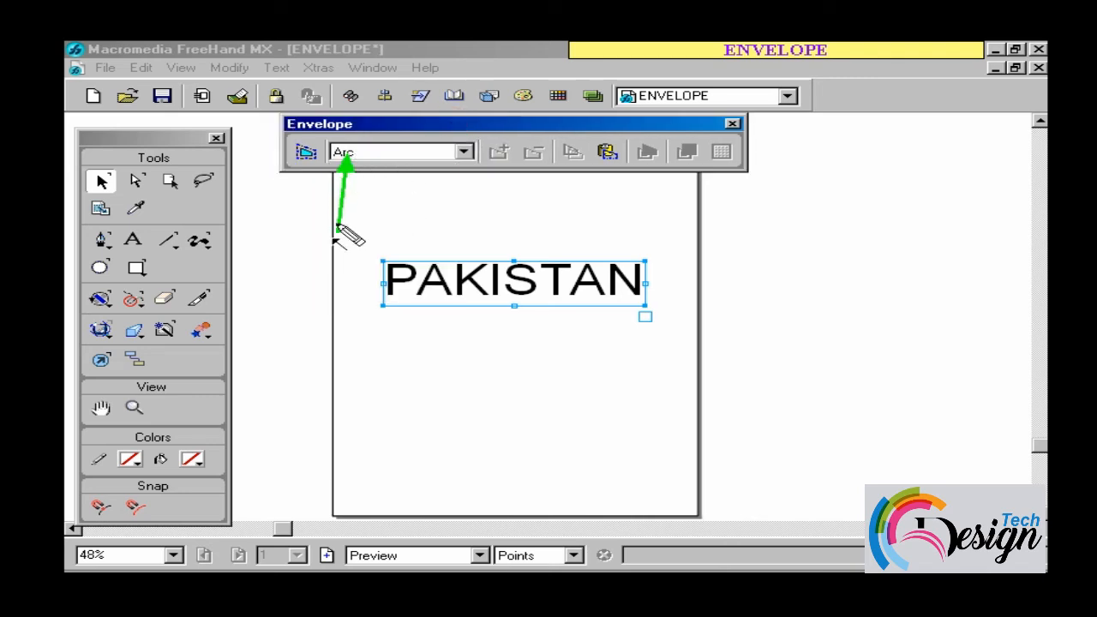
- Shift the PAKISTAN text slightly to the left on the page and apply the chosen Arc envelope to it
drag(467, 281, 460, 282)
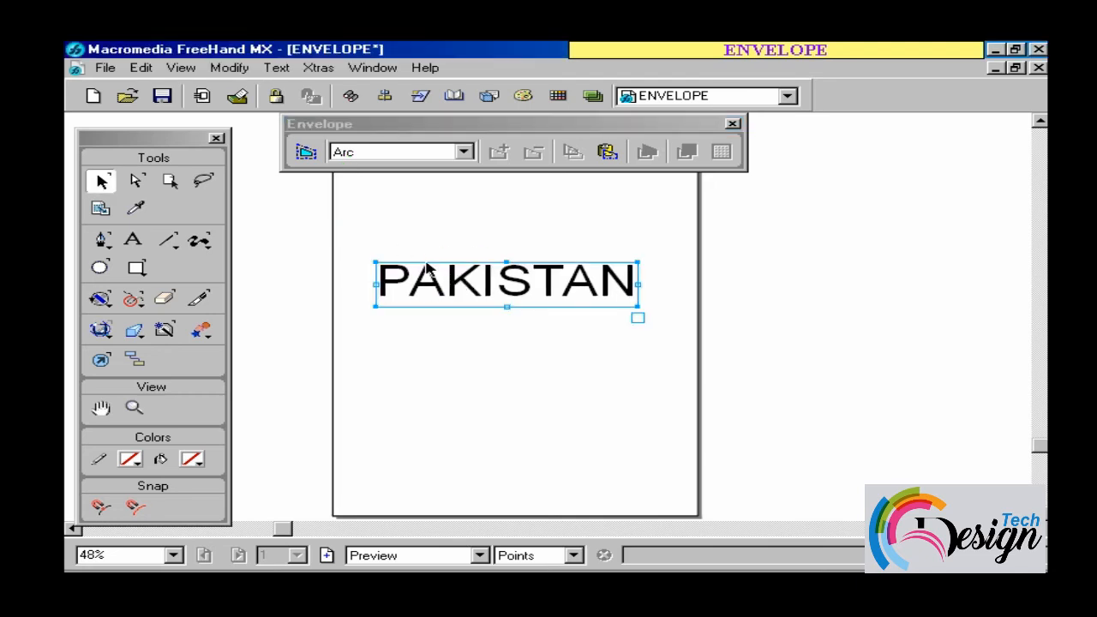
drag(367, 218, 304, 158)
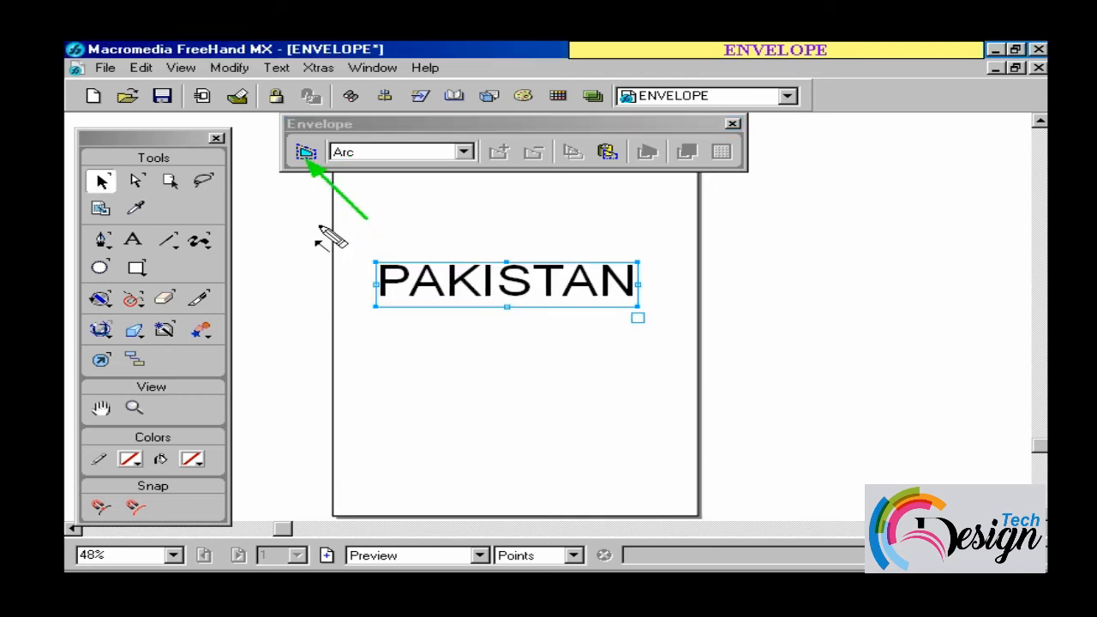
key(Escape)
click(303, 151)
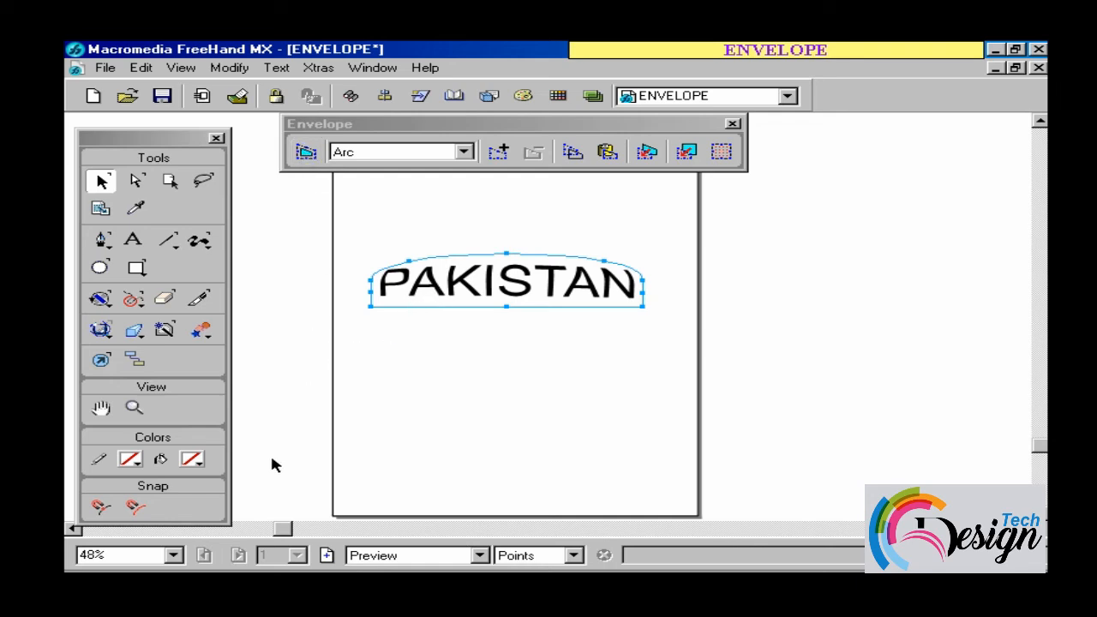
drag(287, 442, 446, 298)
key(Escape)
- Arch the PAKISTAN envelope by raising its upper and lower middle points and angling both lower corner handles upward
click(421, 247)
click(454, 282)
drag(509, 255, 504, 244)
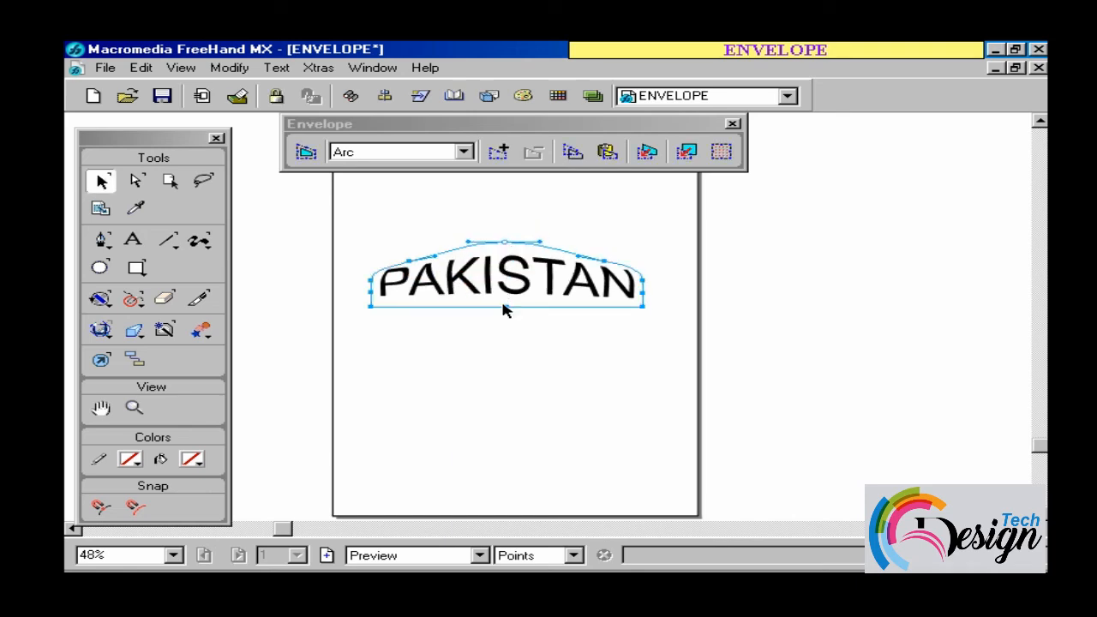
drag(507, 307, 505, 293)
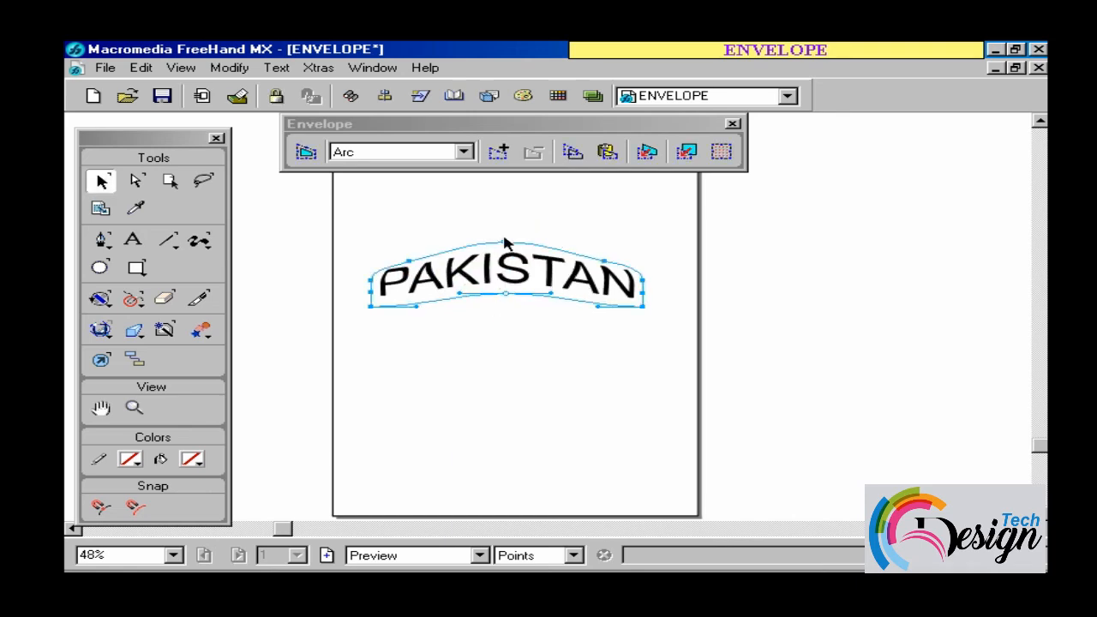
drag(505, 244, 503, 232)
drag(506, 294, 504, 277)
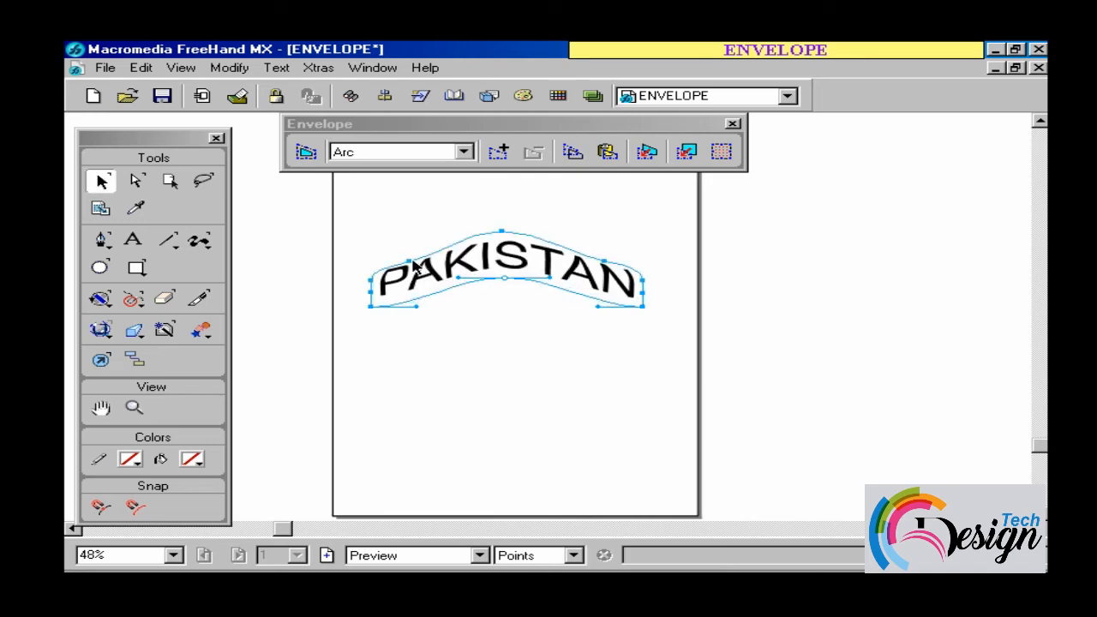
drag(418, 312, 426, 289)
drag(588, 311, 588, 293)
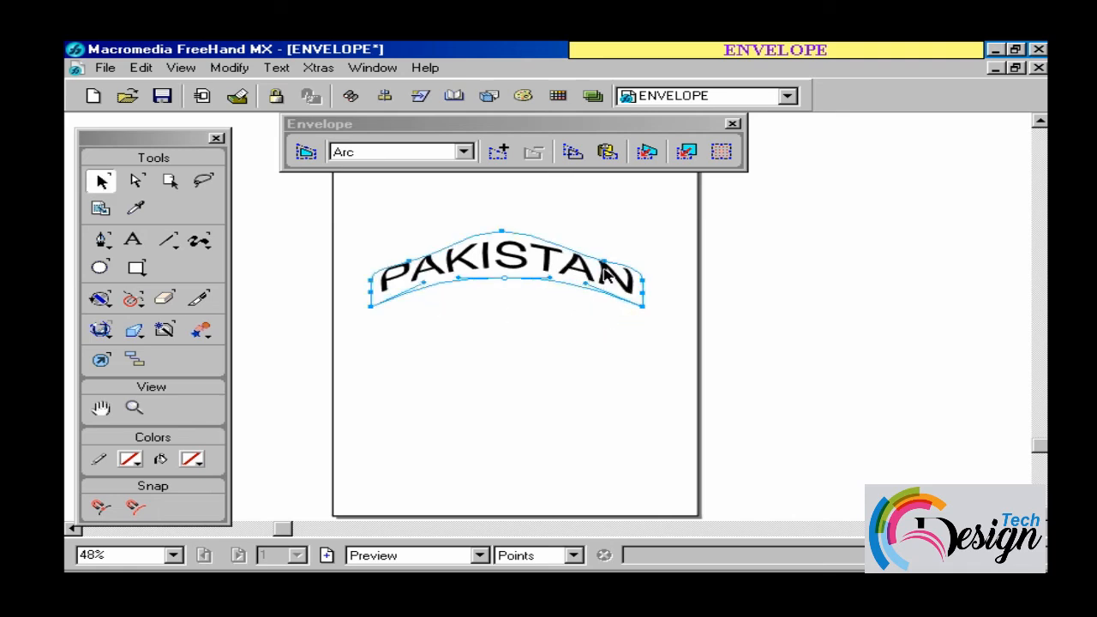
- Round the arch by raising both shoulder points of the envelope's upper edge, adjusting the right one's handle, and lifting the lower middle point
drag(611, 257, 605, 267)
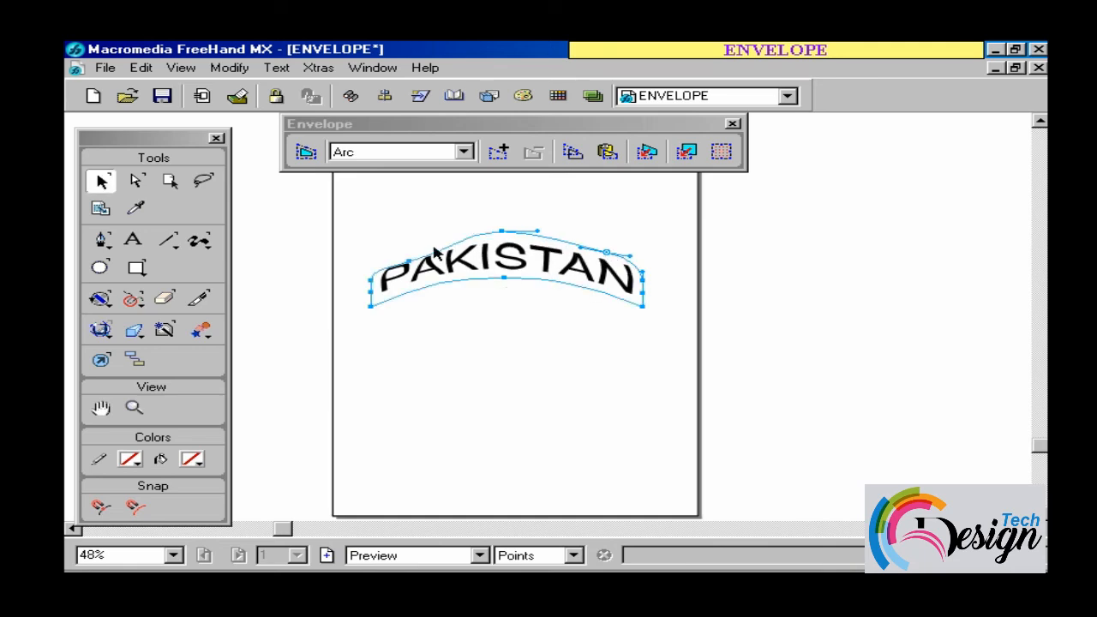
drag(410, 265, 440, 254)
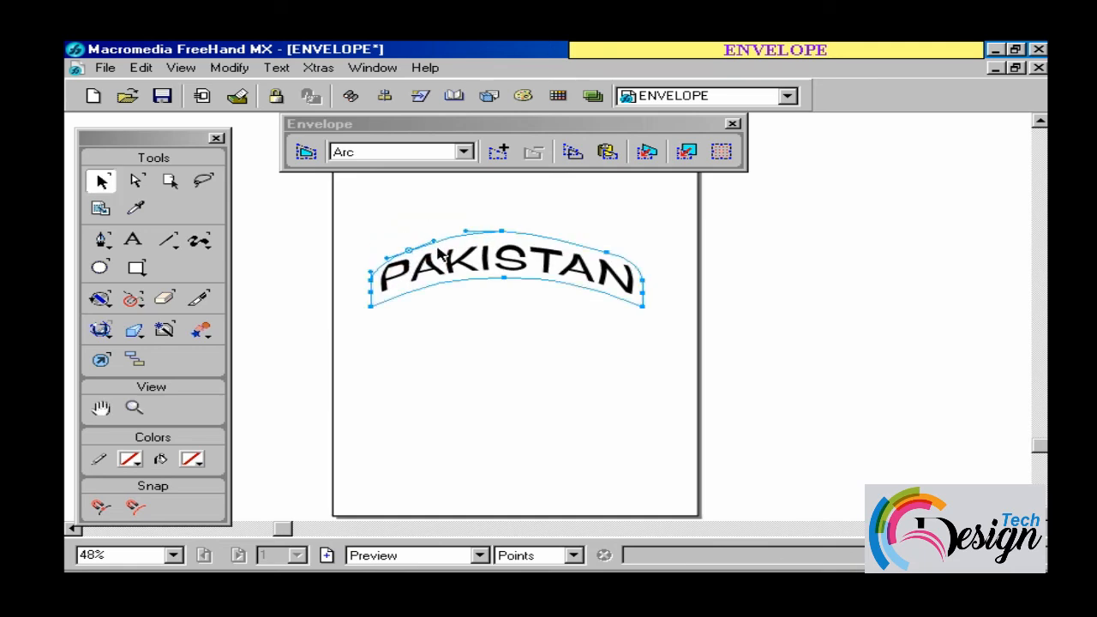
click(607, 254)
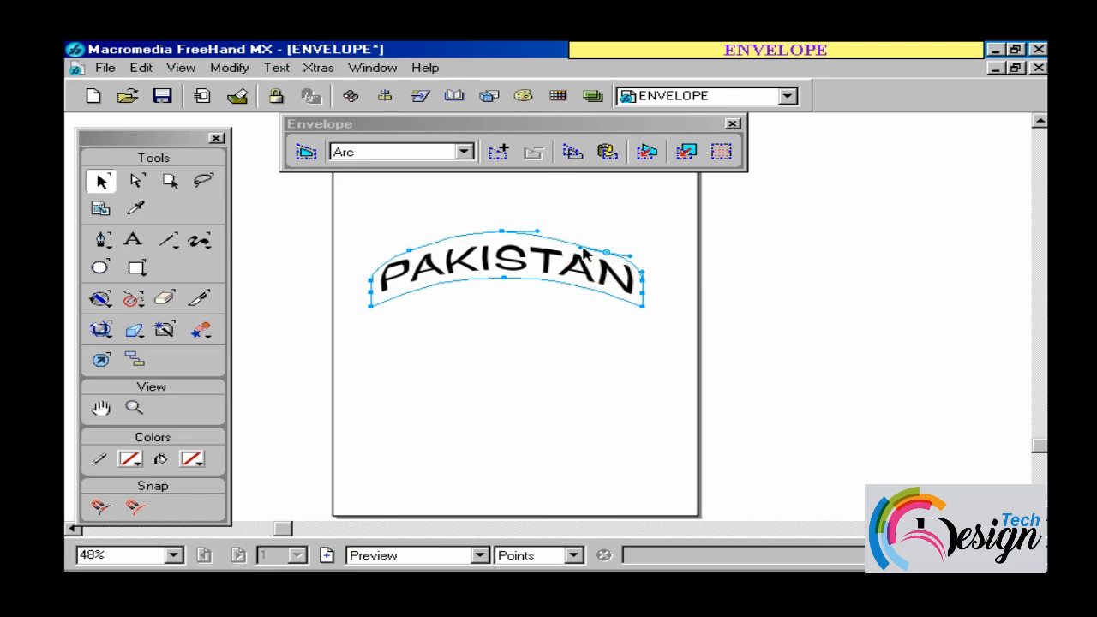
drag(583, 250, 578, 258)
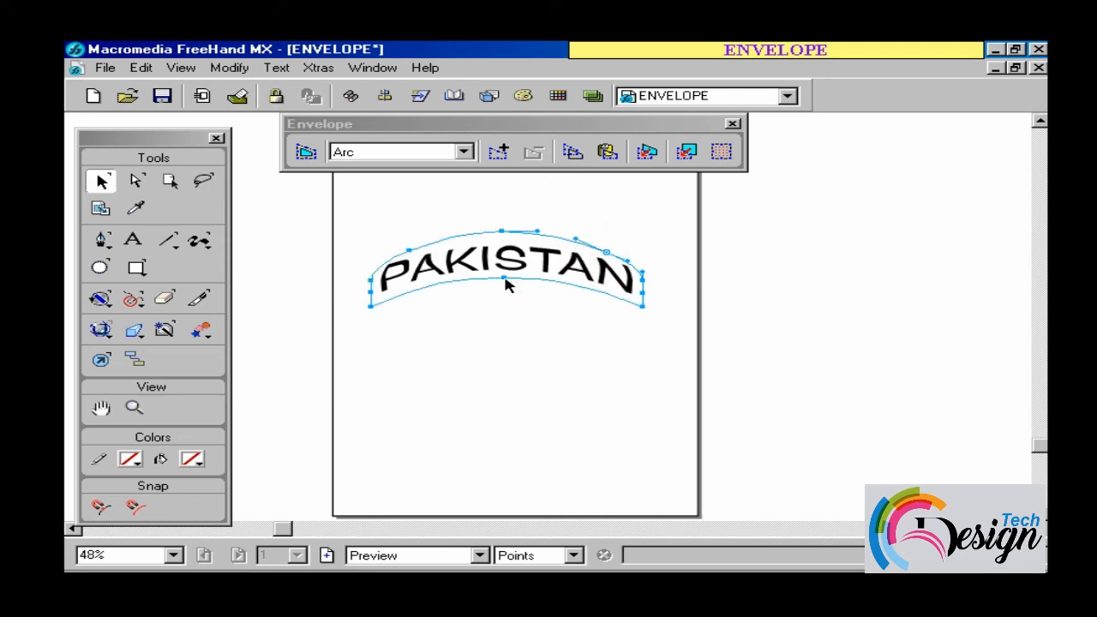
drag(506, 285, 503, 270)
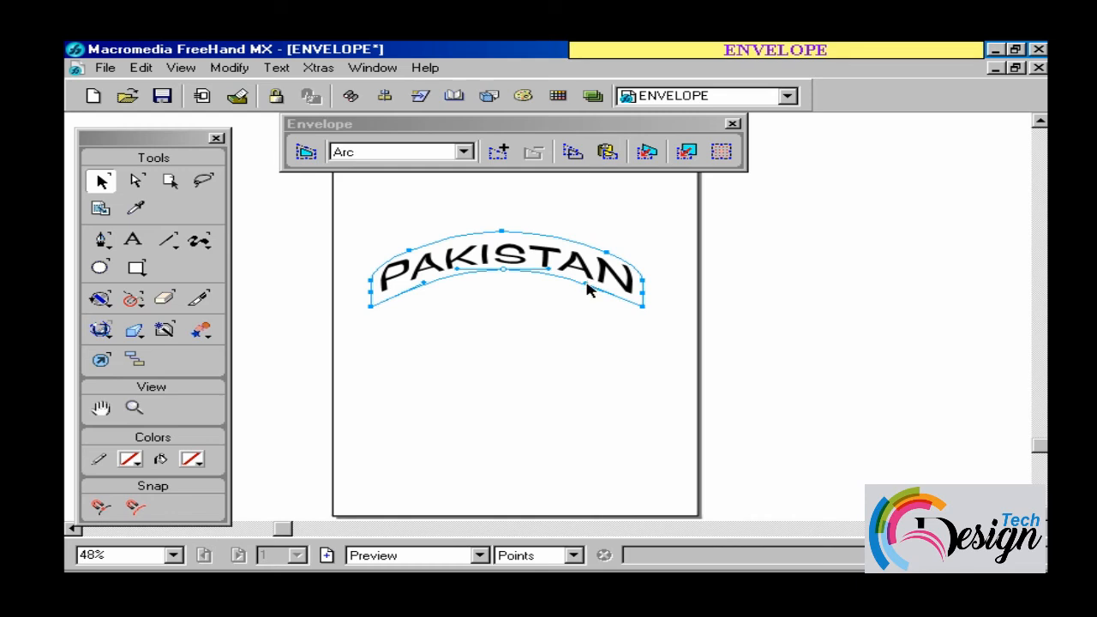
- Raise both lower corner handles of the PAKISTAN envelope slightly and move the arched text down and left on the page
drag(586, 283, 587, 276)
drag(423, 281, 427, 276)
drag(503, 273, 474, 319)
click(503, 297)
click(503, 259)
click(493, 309)
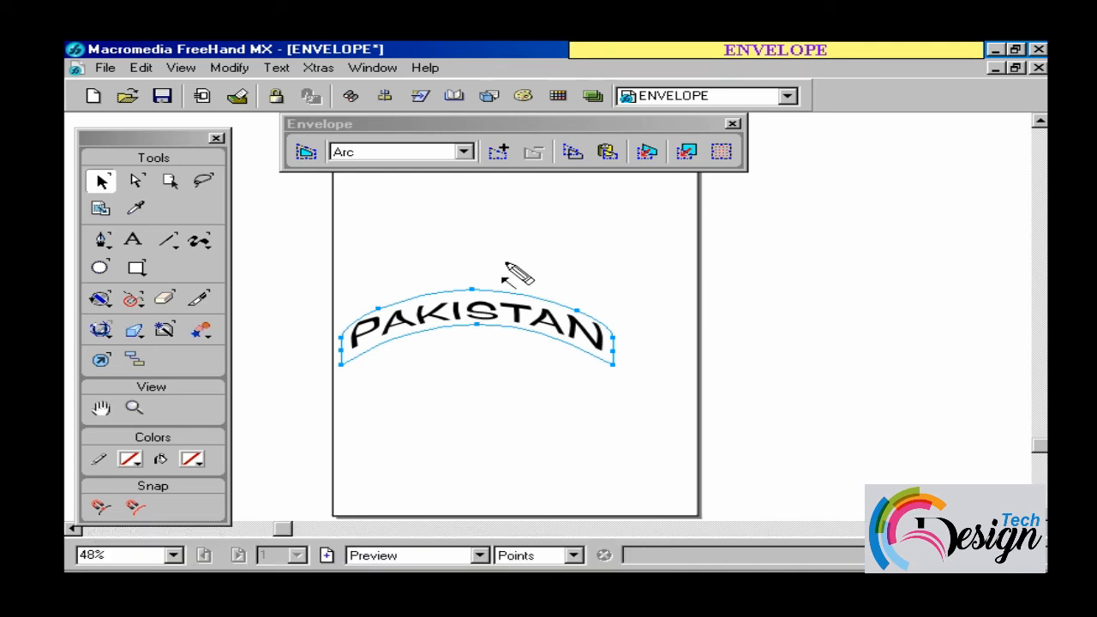
- Save the arched PAKISTAN envelope as a new envelope preset named pakistan and deselect the text
click(495, 158)
click(534, 299)
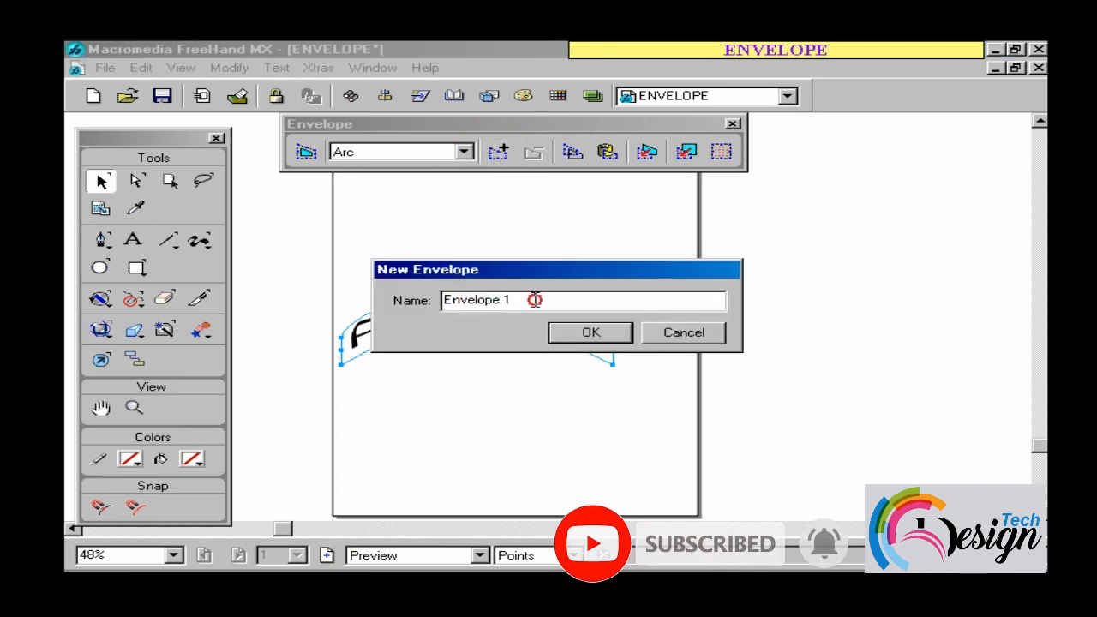
drag(534, 299, 400, 312)
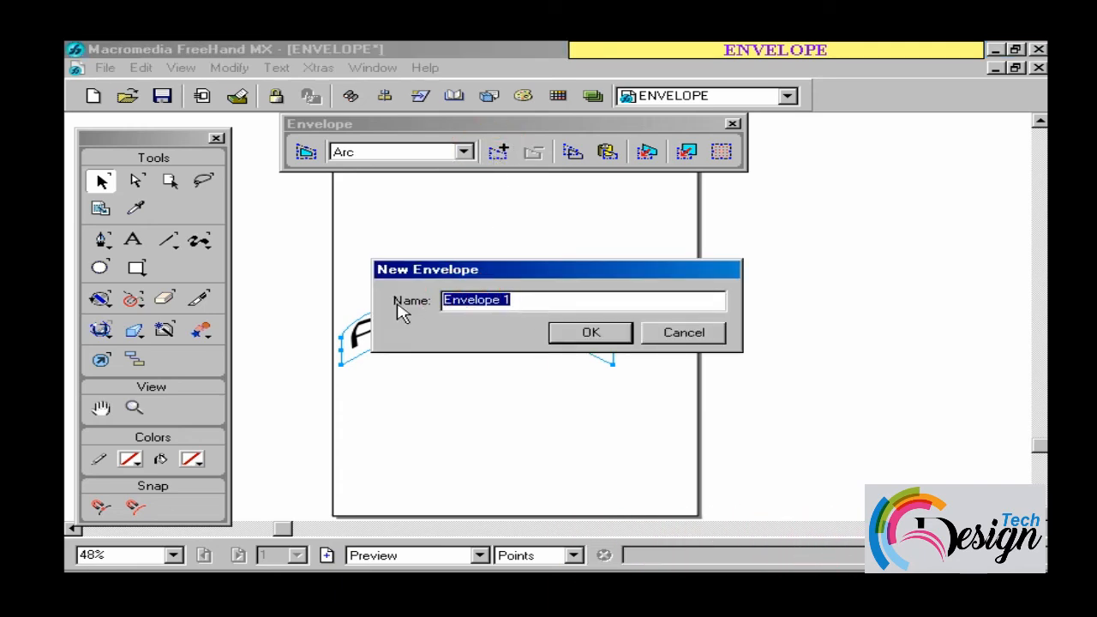
text(pakistan)
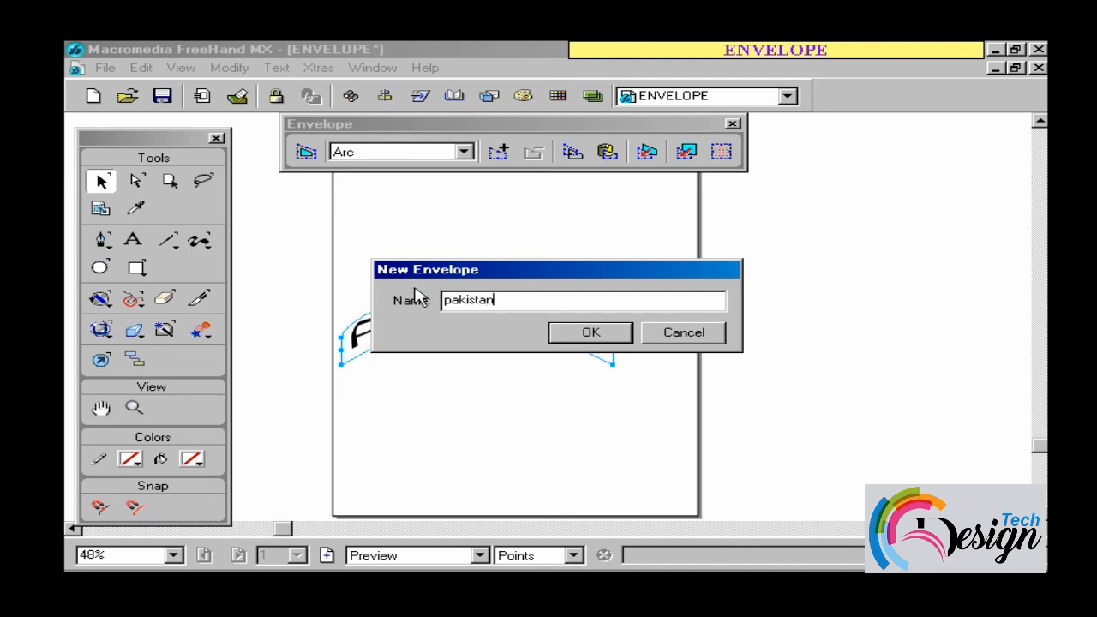
click(590, 333)
click(543, 249)
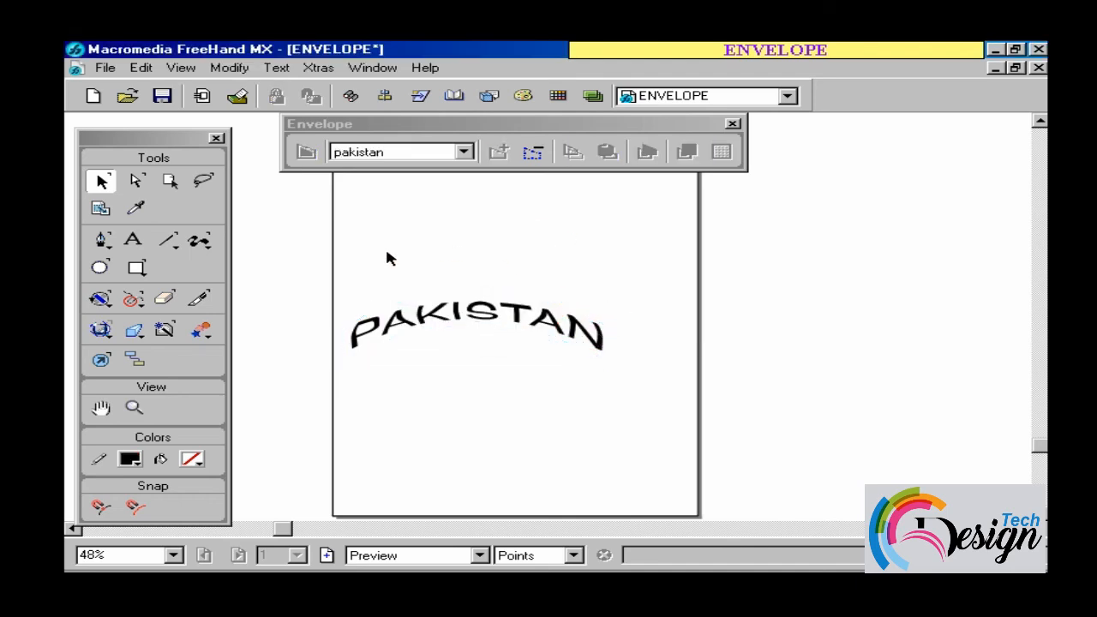
- Add the text ISLAMABAD above the arched PAKISTAN text
click(133, 243)
click(497, 306)
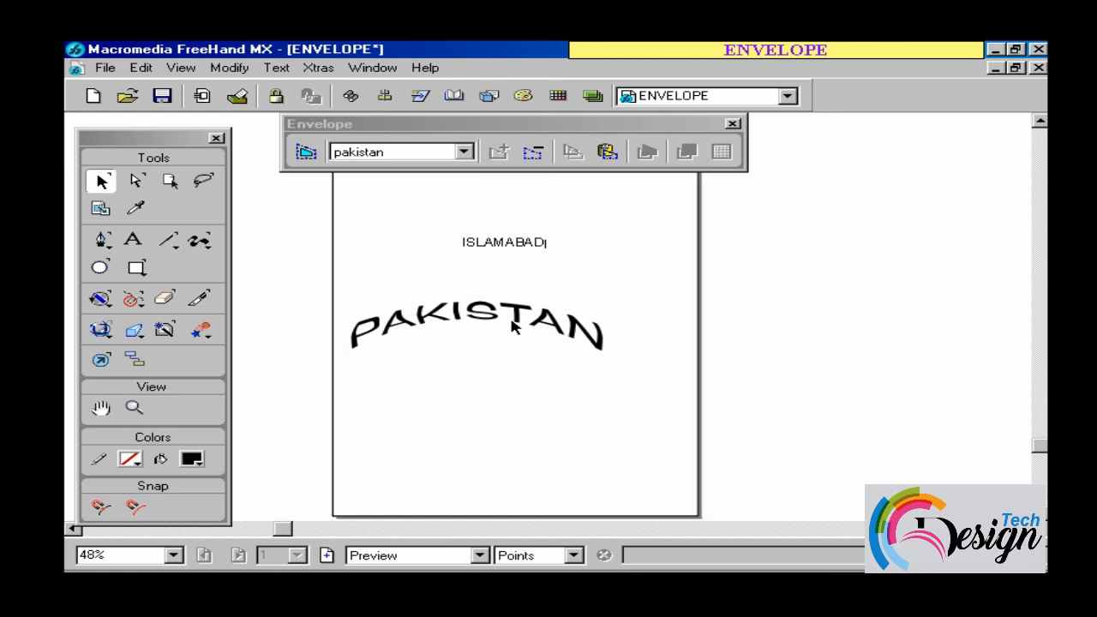
click(566, 242)
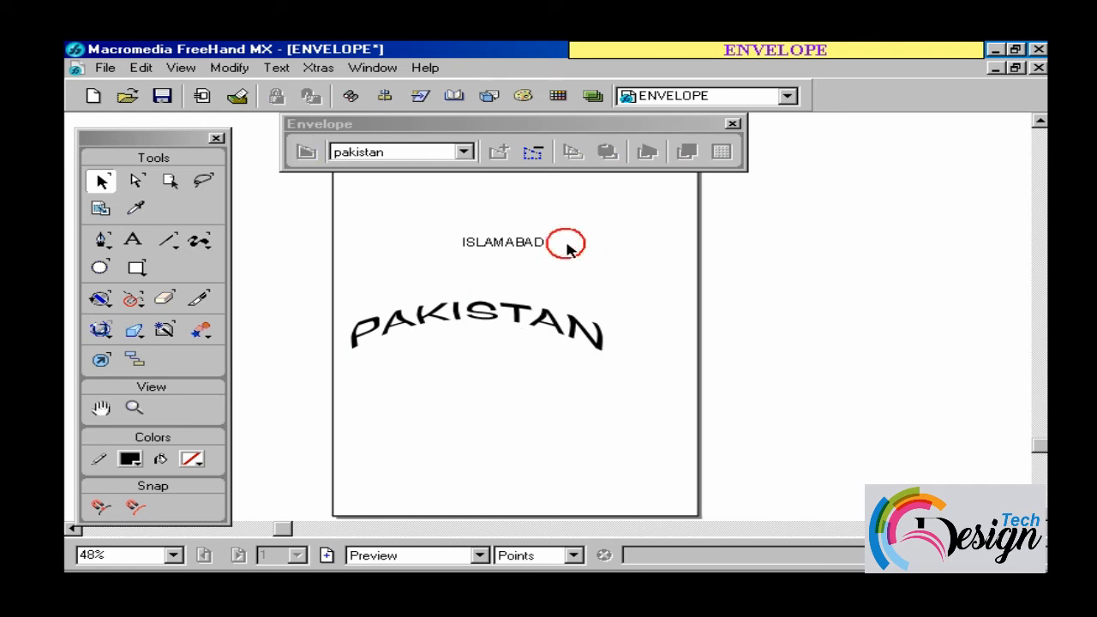
- Enlarge the ISLAMABAD text to about the width of PAKISTAN and move it left to sit above that word
click(518, 243)
key(ctrl+shift+period)
key(ctrl+shift+period)
key(ctrl+shift+period)
key(ctrl+shift+period)
key(ctrl+shift+period)
key(ctrl+shift+period)
key(ctrl+shift+period)
key(ctrl+shift+period)
key(ctrl+shift+period)
key(ctrl+shift+period)
key(ctrl+shift+period)
key(ctrl+shift+period)
key(ctrl+shift+period)
key(ctrl+shift+period)
key(ctrl+shift+period)
key(ctrl+shift+period)
key(ctrl+shift+period)
key(ctrl+shift+period)
key(ctrl+shift+period)
key(ctrl+shift+period)
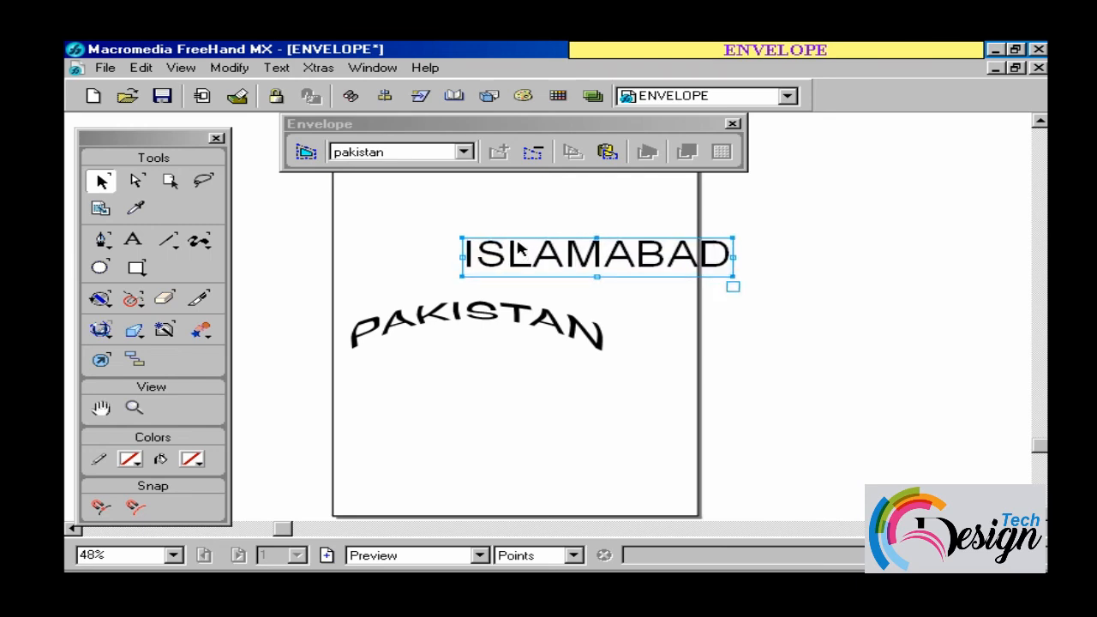
drag(597, 252, 477, 254)
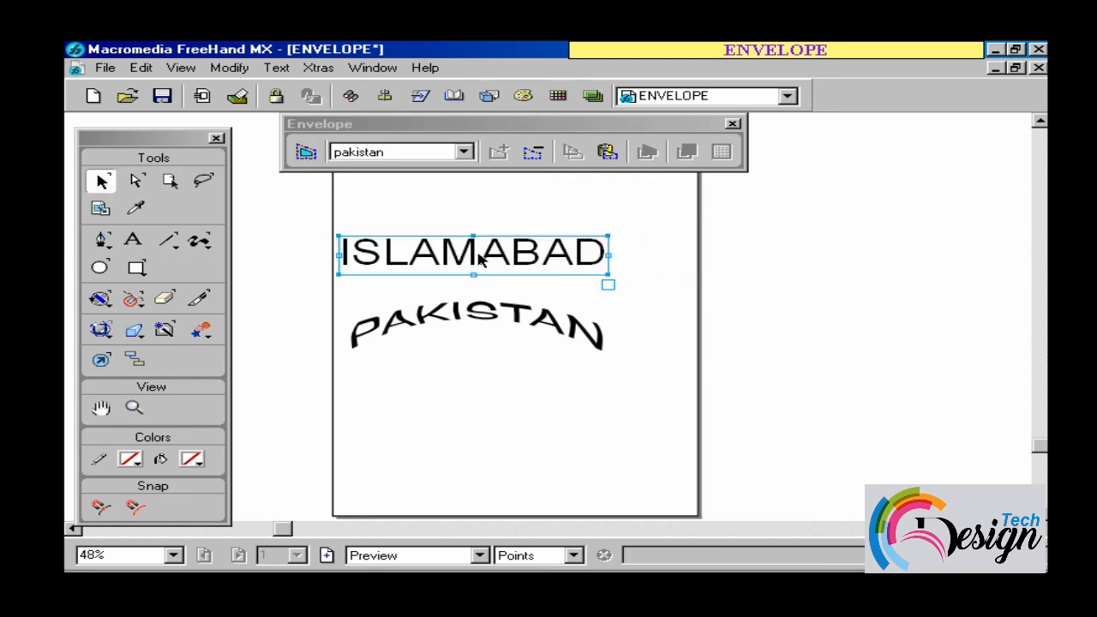
- Apply the saved pakistan envelope preset to the ISLAMABAD text and move it below PAKISTAN
click(464, 155)
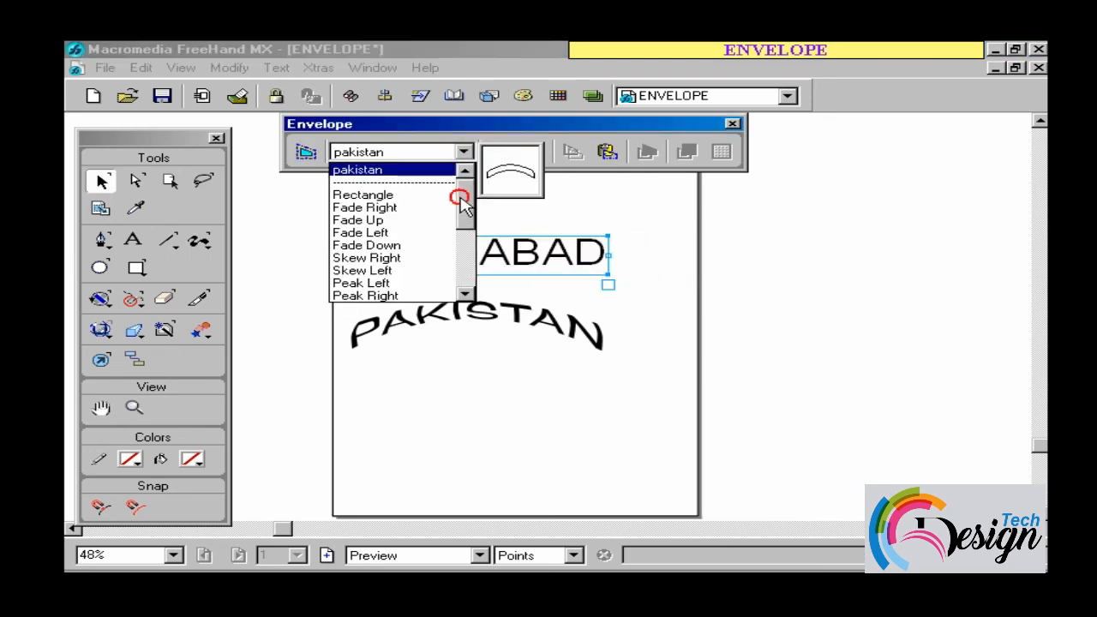
mouse_move(462, 206)
mouse_down()
mouse_move(453, 269)
mouse_move(463, 192)
mouse_up()
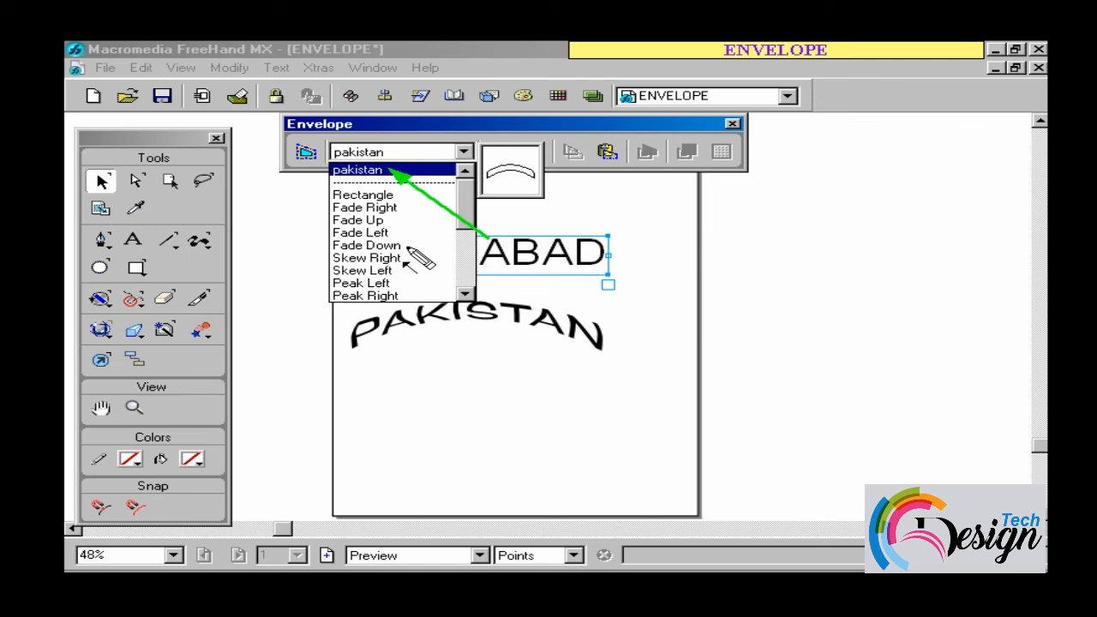
click(392, 175)
click(306, 153)
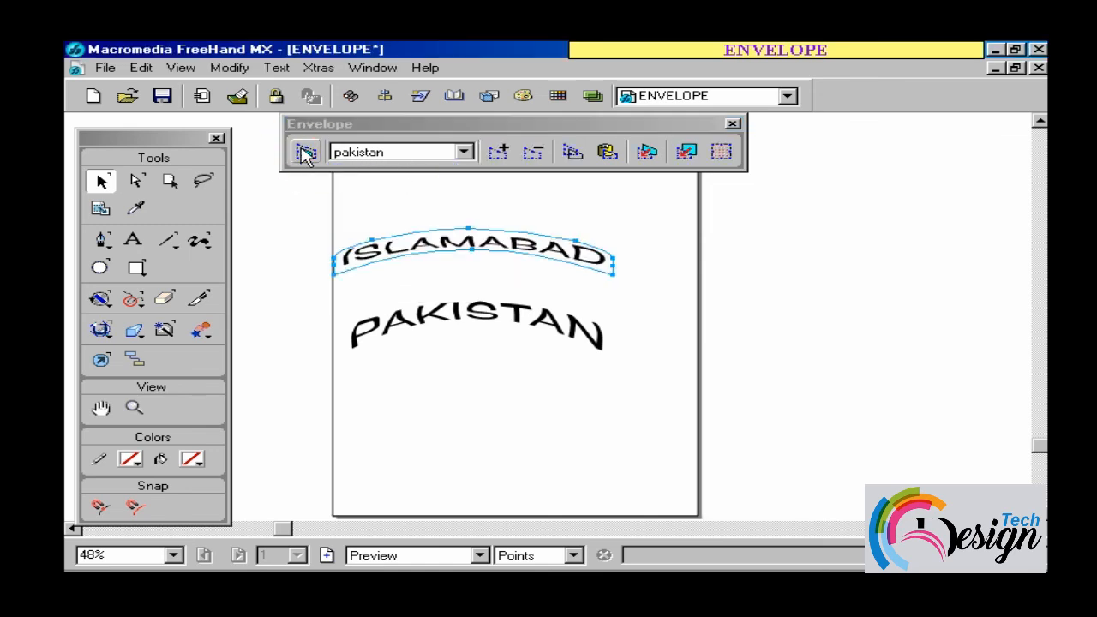
drag(527, 260, 531, 401)
click(670, 372)
- Add the text KARACHI above PAKISTAN and enlarge it to about two thirds of that word's width
click(134, 241)
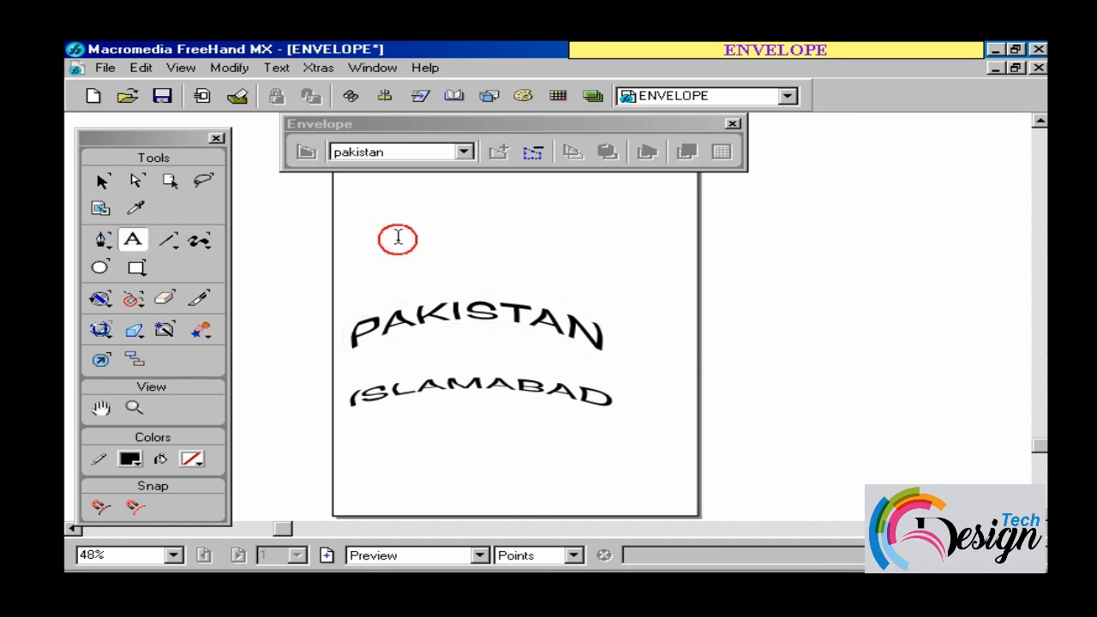
drag(397, 238, 469, 283)
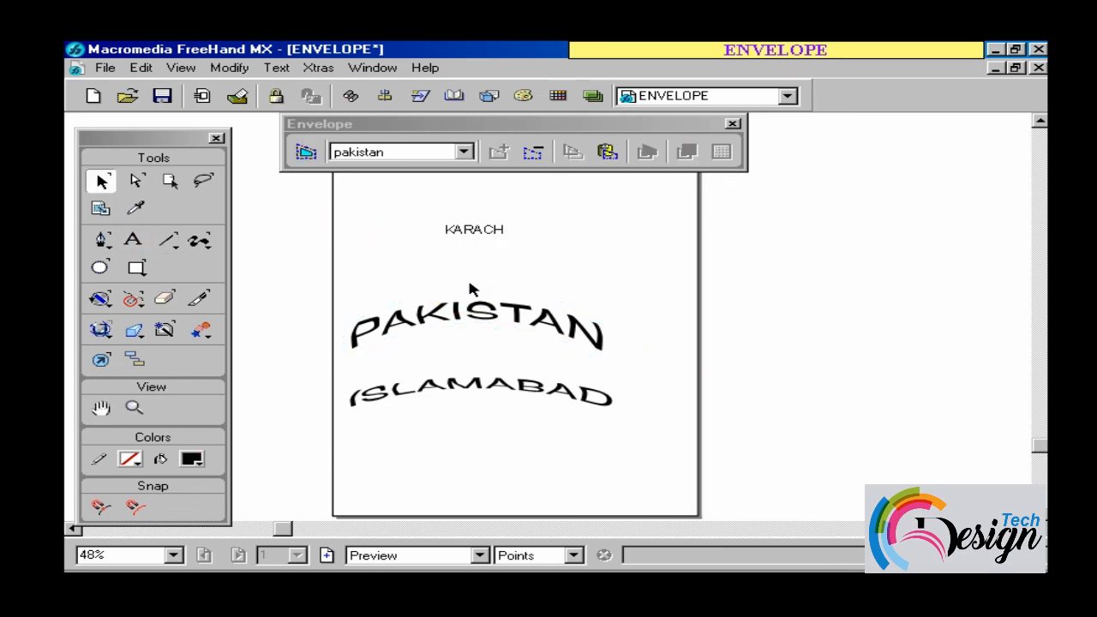
click(480, 232)
key(ctrl+shift+period)
key(ctrl+shift+period)
key(ctrl+shift+period)
key(ctrl+shift+period)
key(ctrl+shift+period)
key(ctrl+shift+period)
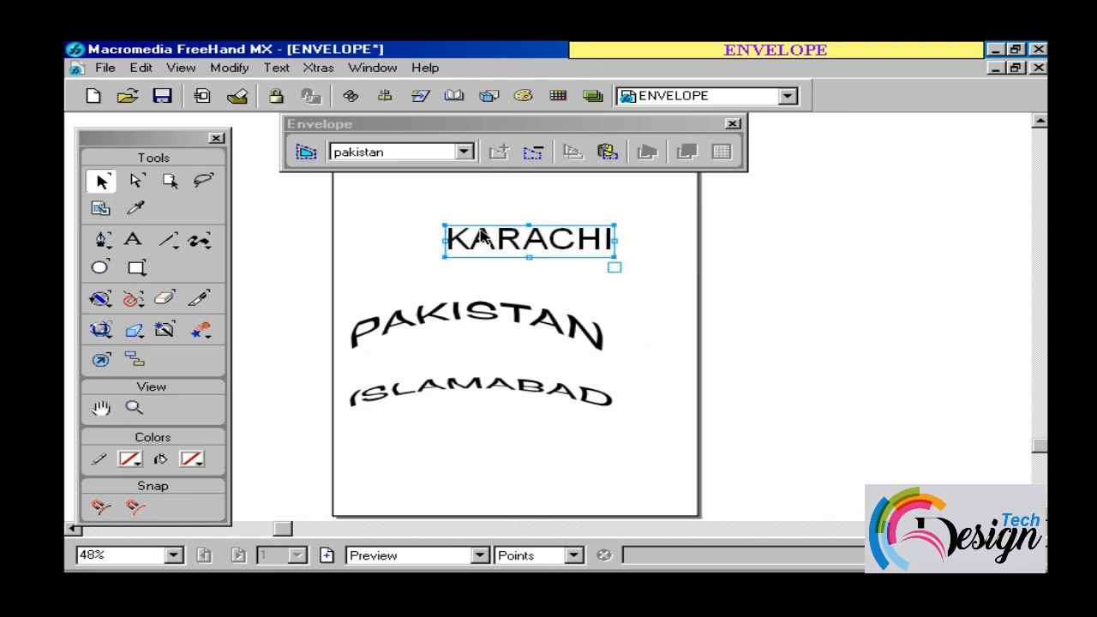
- Paste the copied arch onto the KARACHI text as its envelope and shift the text slightly down and right
click(607, 152)
drag(572, 229, 585, 241)
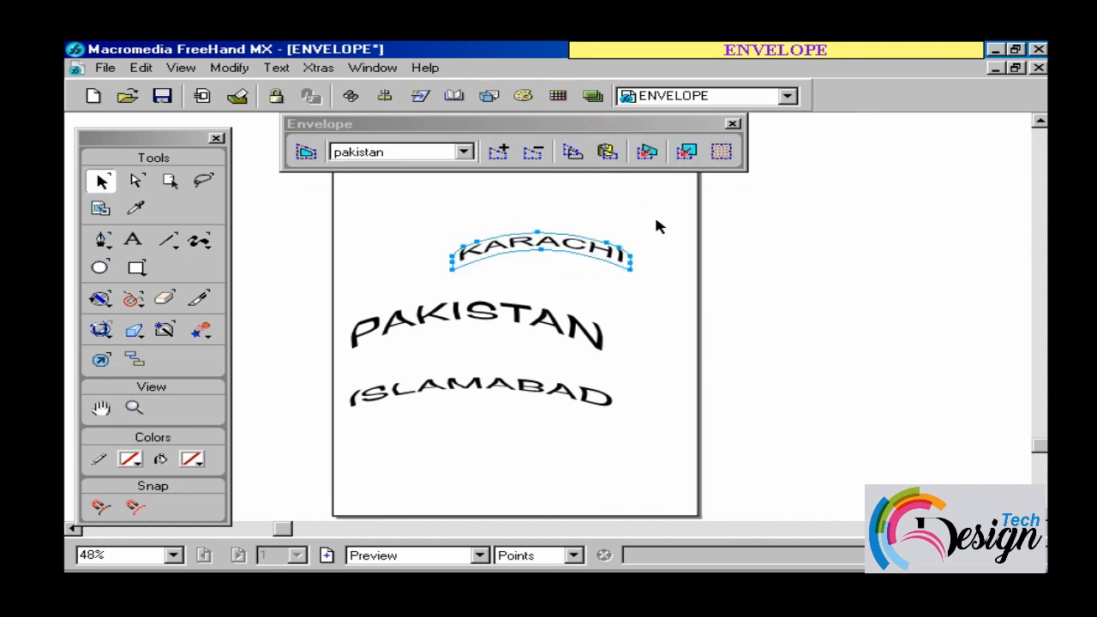
click(667, 226)
- Release the KARACHI text from its envelope and move it closer to PAKISTAN, down and to the left
click(590, 257)
click(648, 155)
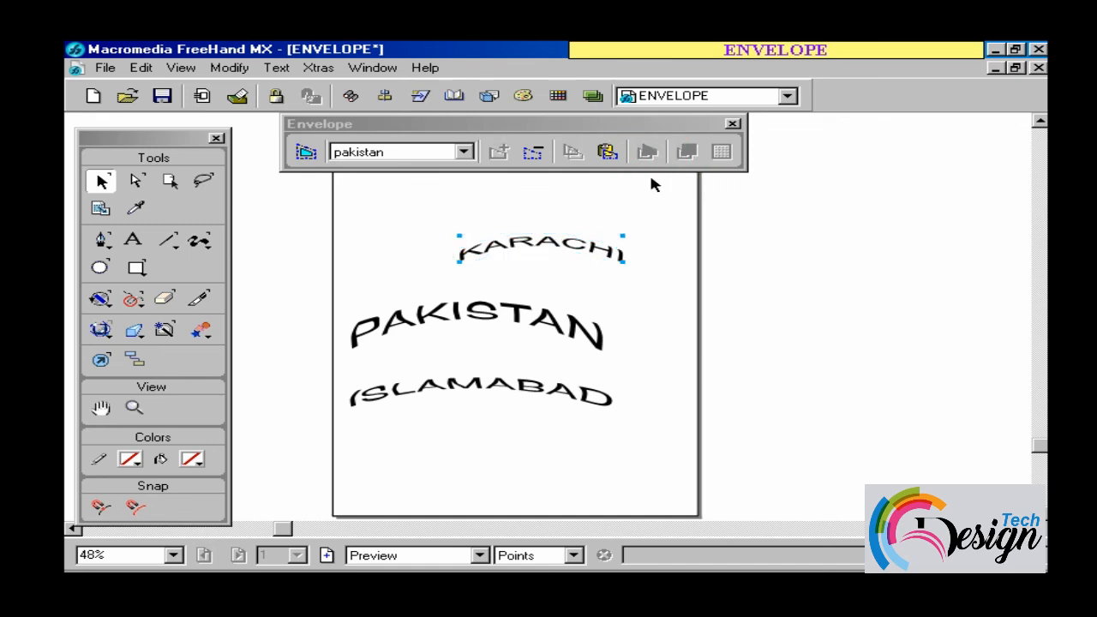
drag(602, 254, 577, 269)
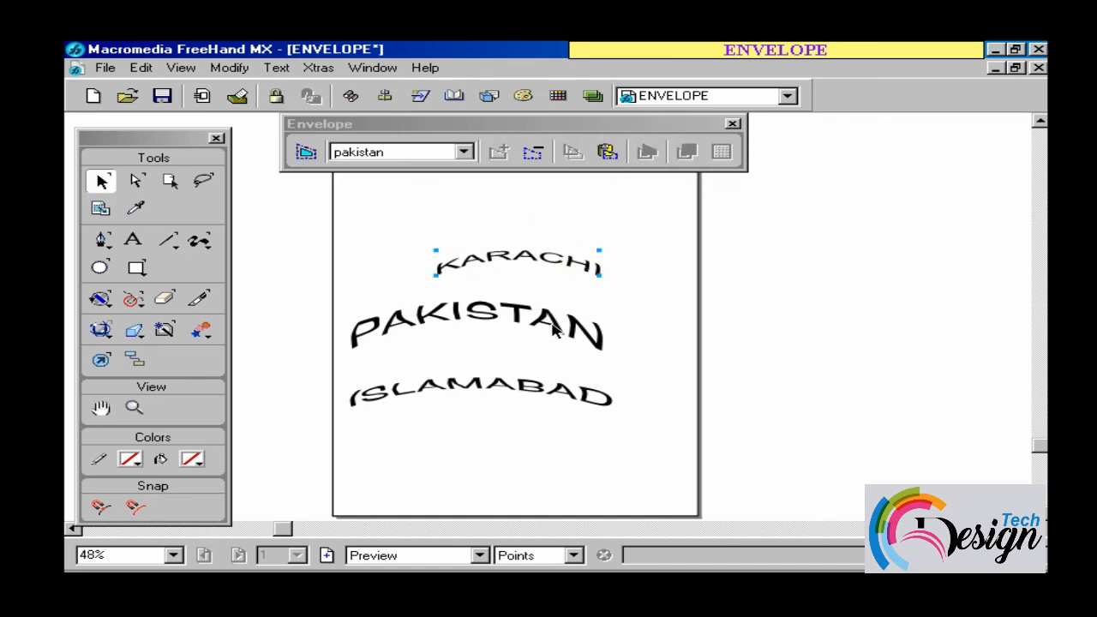
- Remove the envelope from the PAKISTAN text and leave nothing selected
click(607, 324)
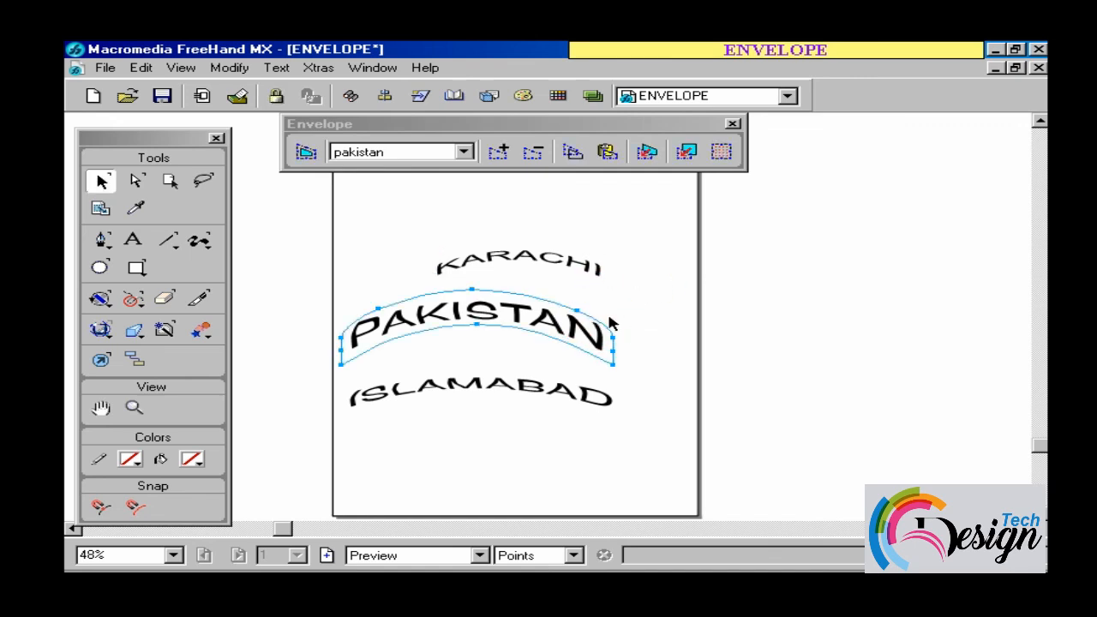
click(687, 152)
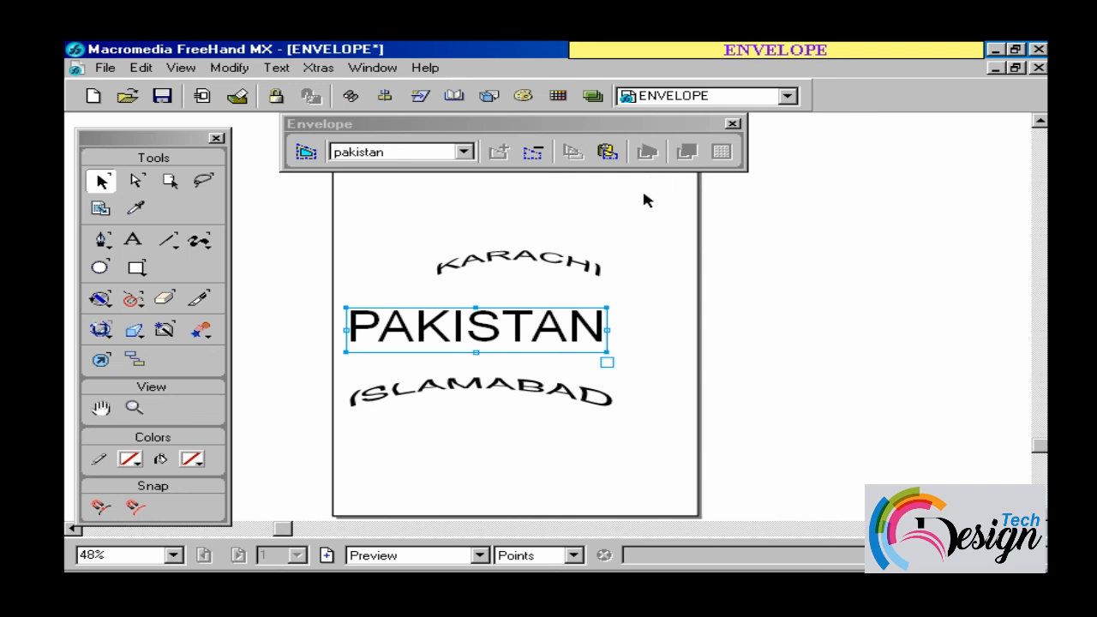
click(631, 296)
click(581, 393)
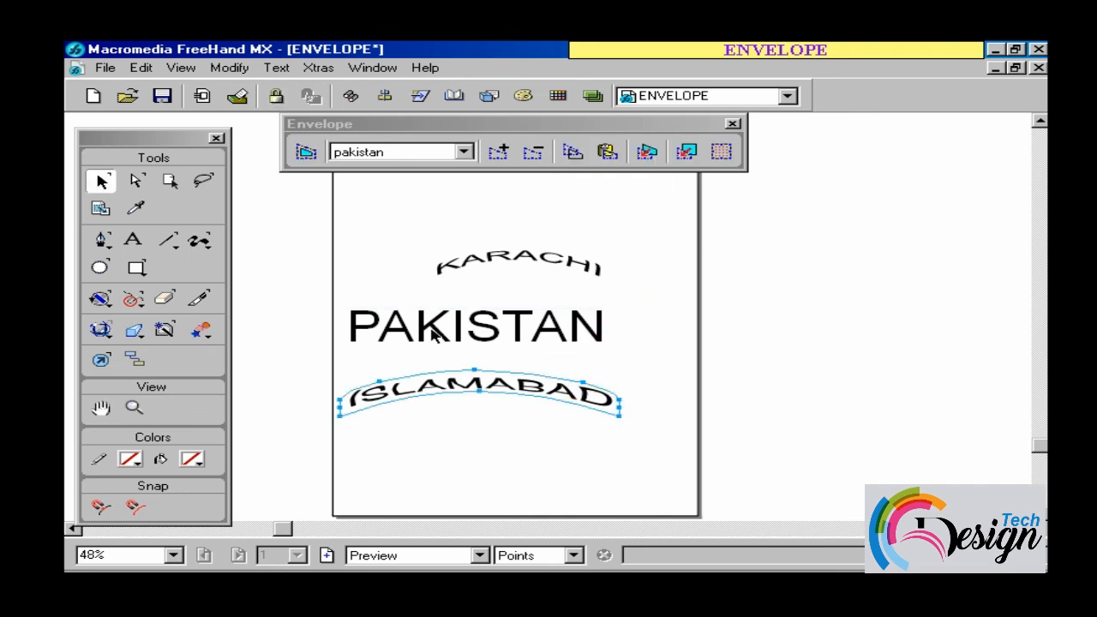
click(275, 273)
- Draw a rectangle above PAKISTAN whose lower edge overlaps the KARACHI text
click(137, 267)
drag(419, 192, 553, 266)
click(101, 181)
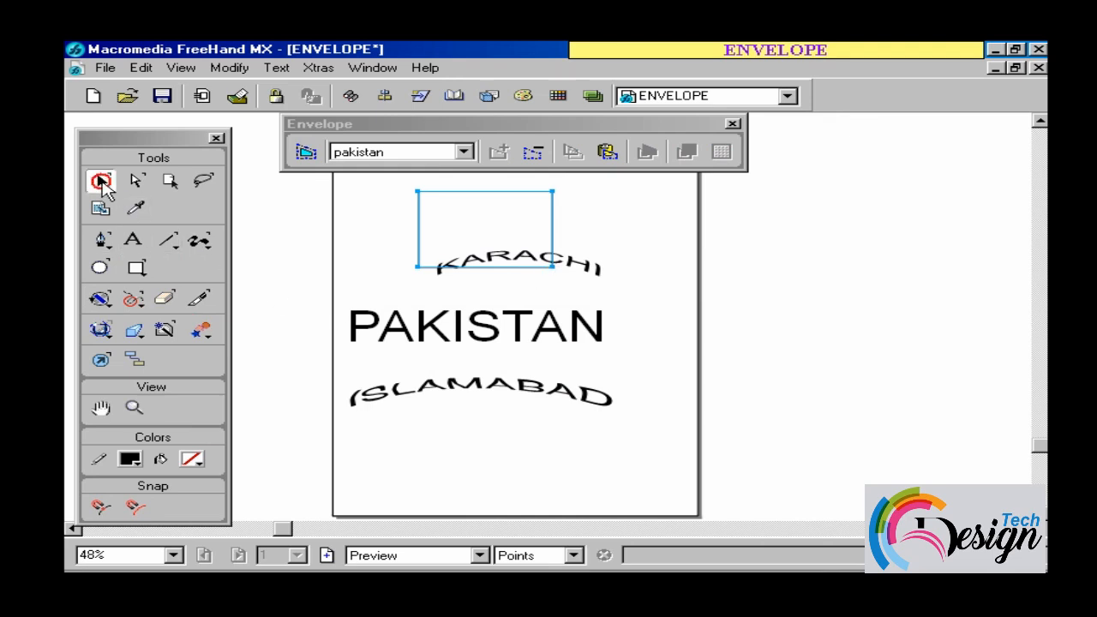
- Apply the Fade Up envelope preset to the rectangle and move it across the page's right edge, beside the texts
click(464, 151)
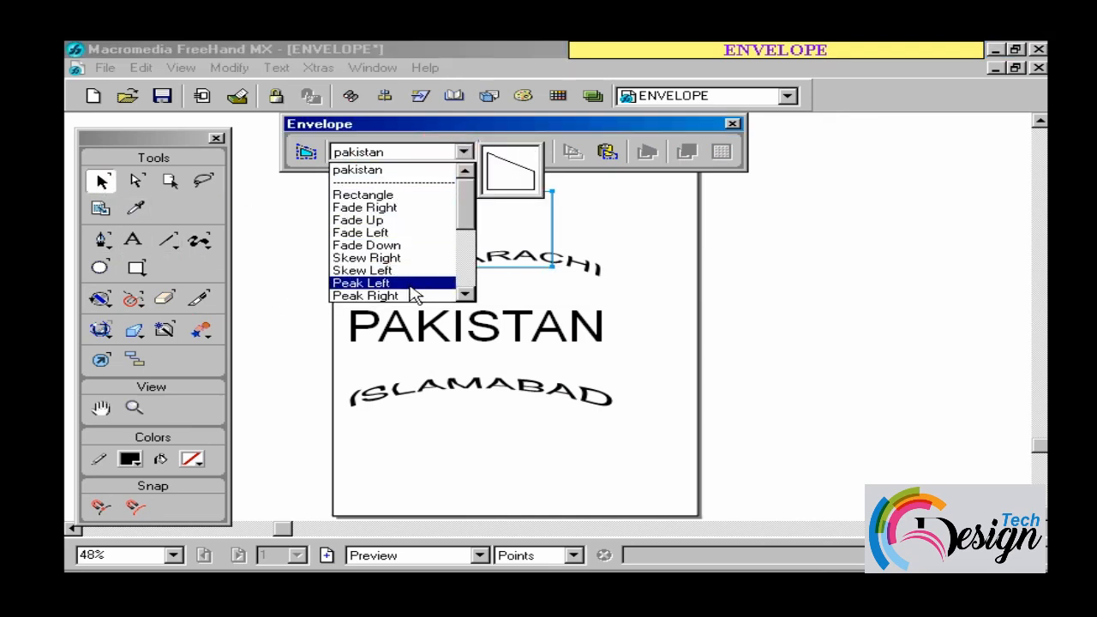
click(396, 221)
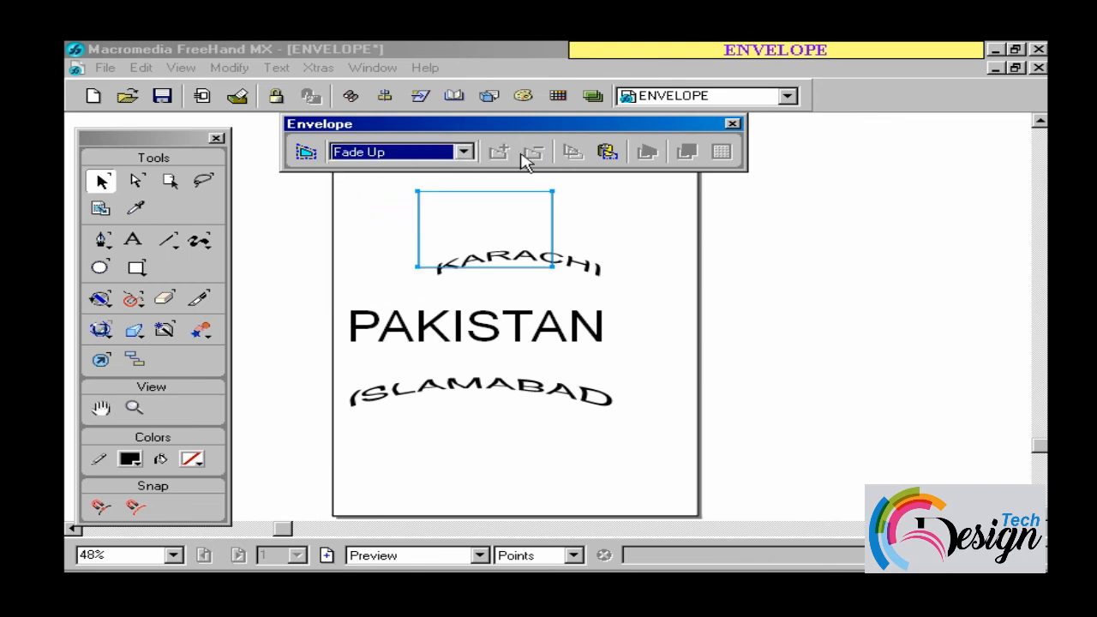
click(307, 152)
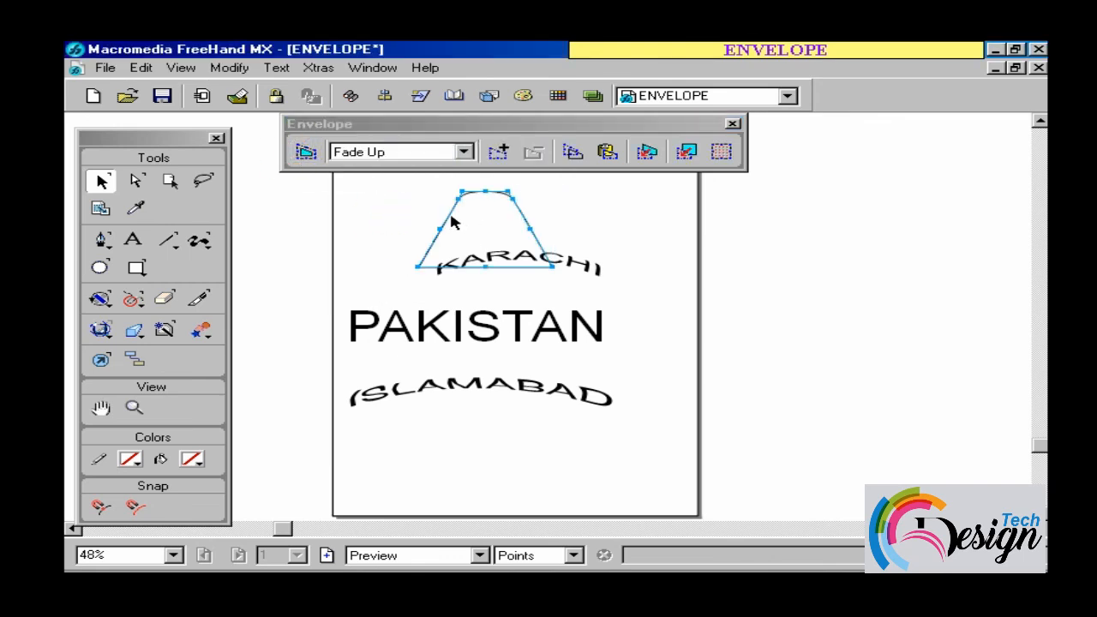
drag(454, 222, 684, 255)
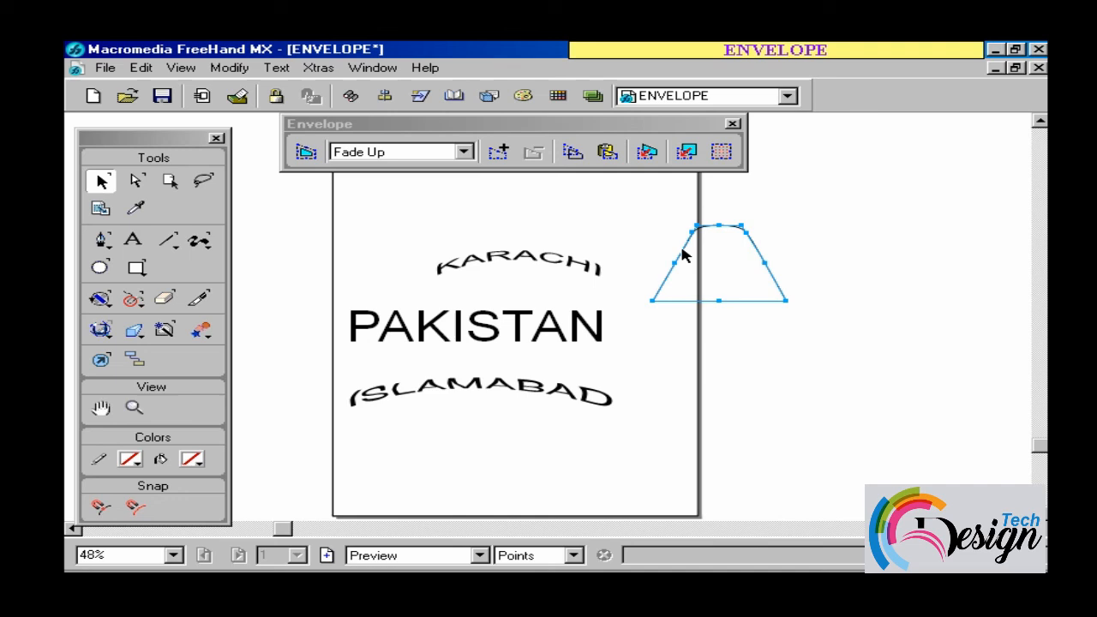
- Try releasing and removing the Fade Up envelope on the shape, undoing each operation
click(647, 154)
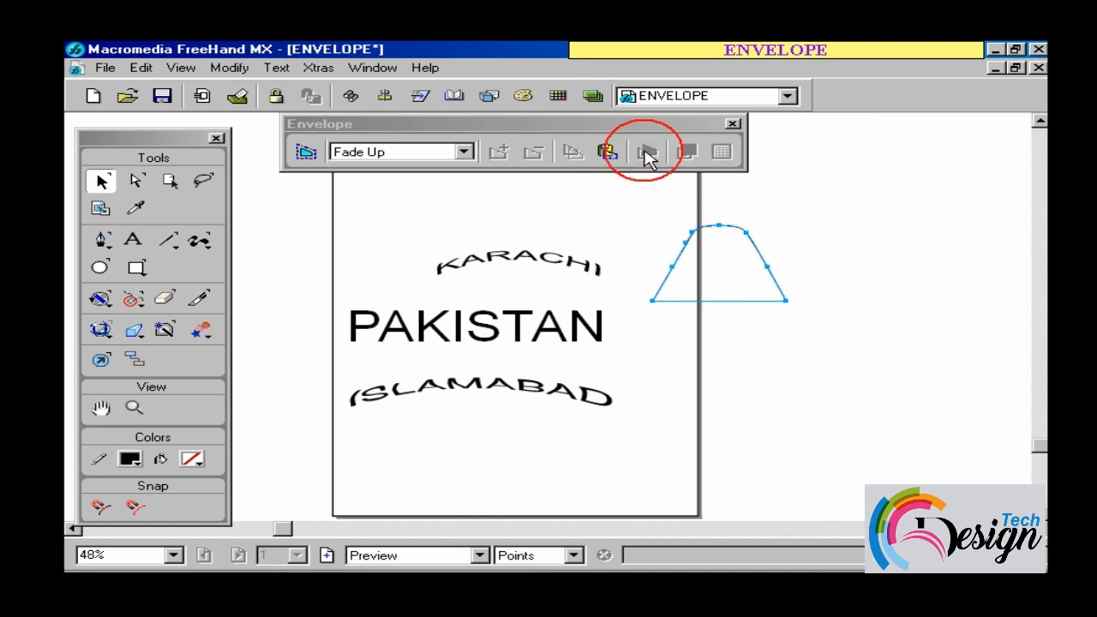
click(141, 68)
click(147, 82)
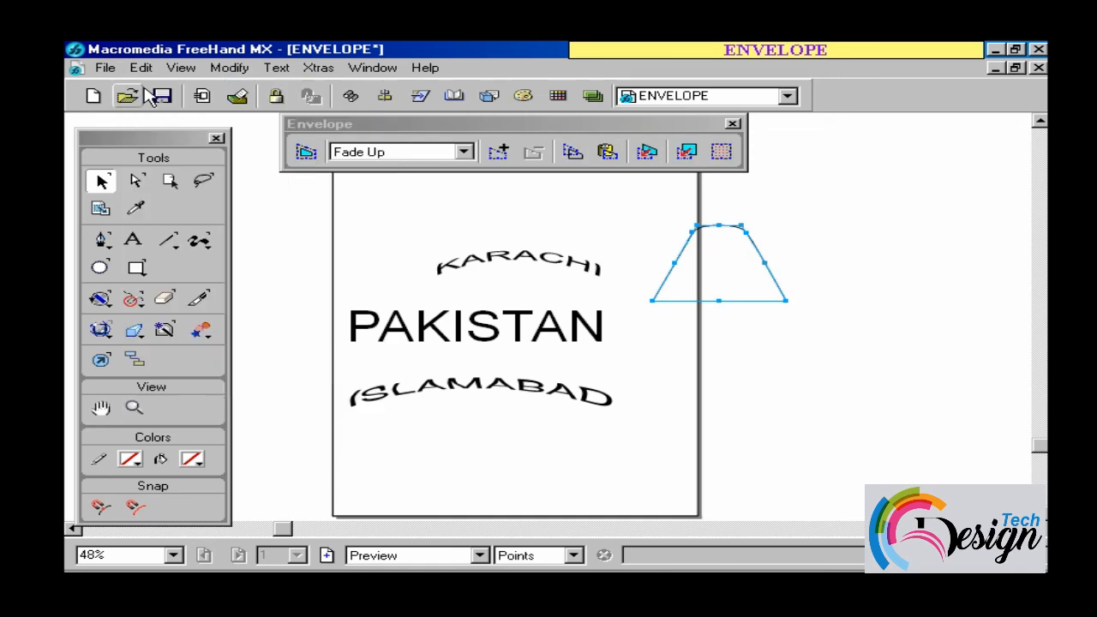
click(687, 154)
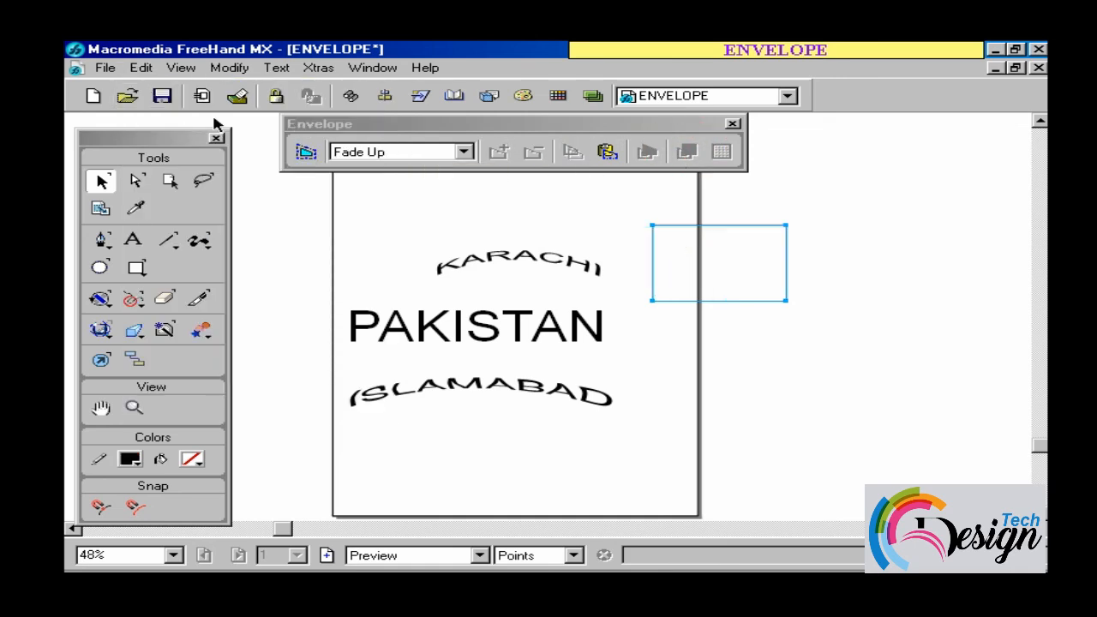
click(140, 68)
click(154, 84)
- Show the envelope map on the Fade Up shape, lower its upper middle point slightly and raise its lower middle point into a curve
click(721, 155)
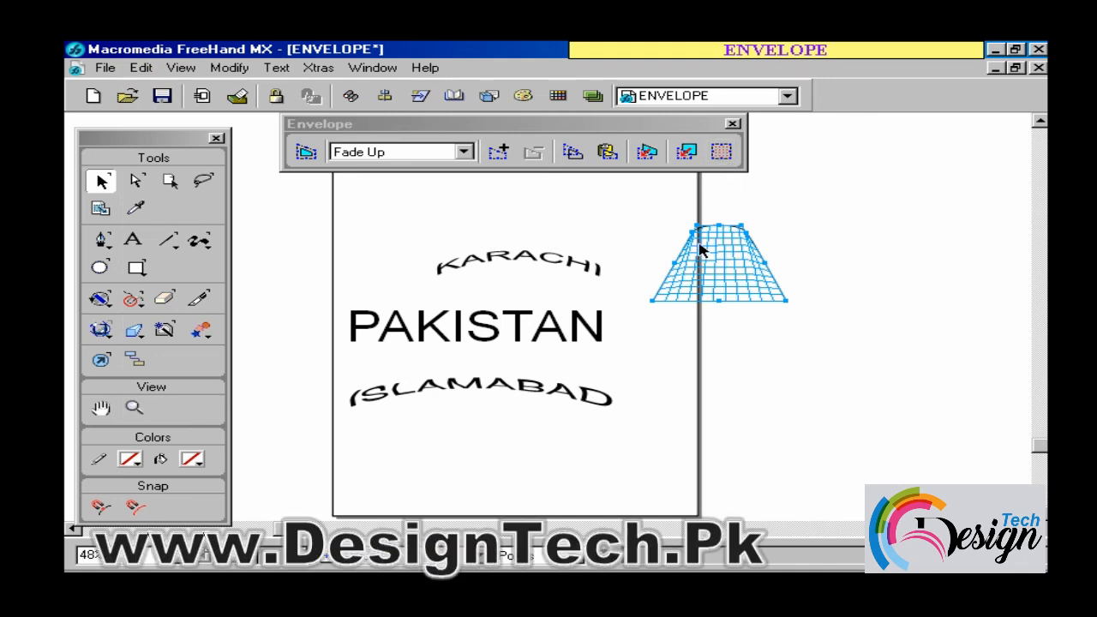
key(z)
drag(622, 196, 712, 258)
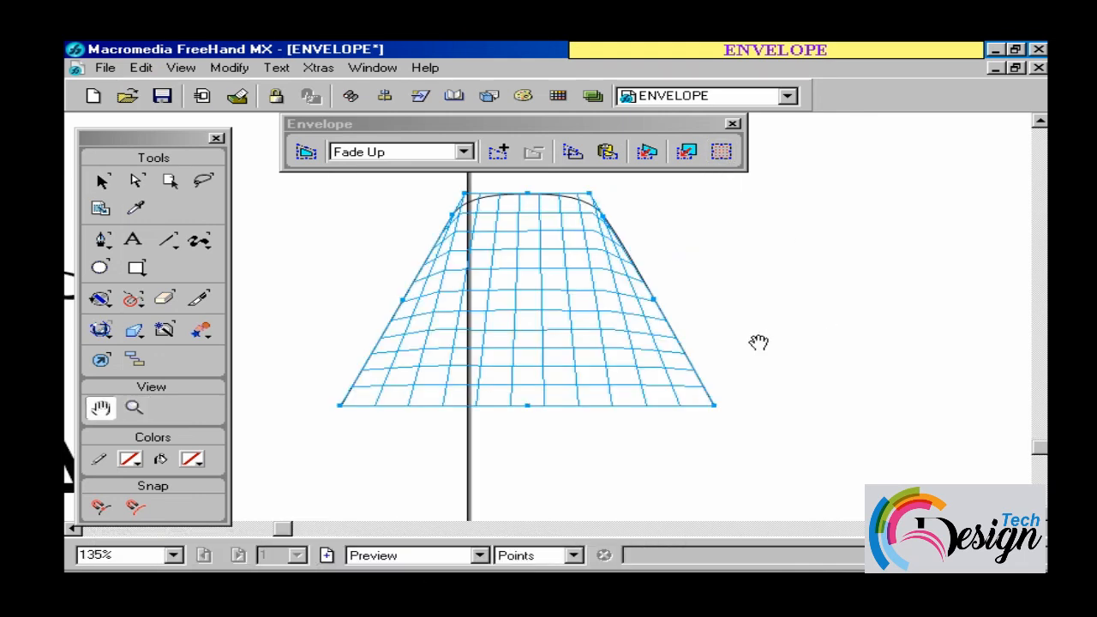
key(v)
drag(549, 212, 549, 230)
drag(548, 421, 546, 355)
click(552, 407)
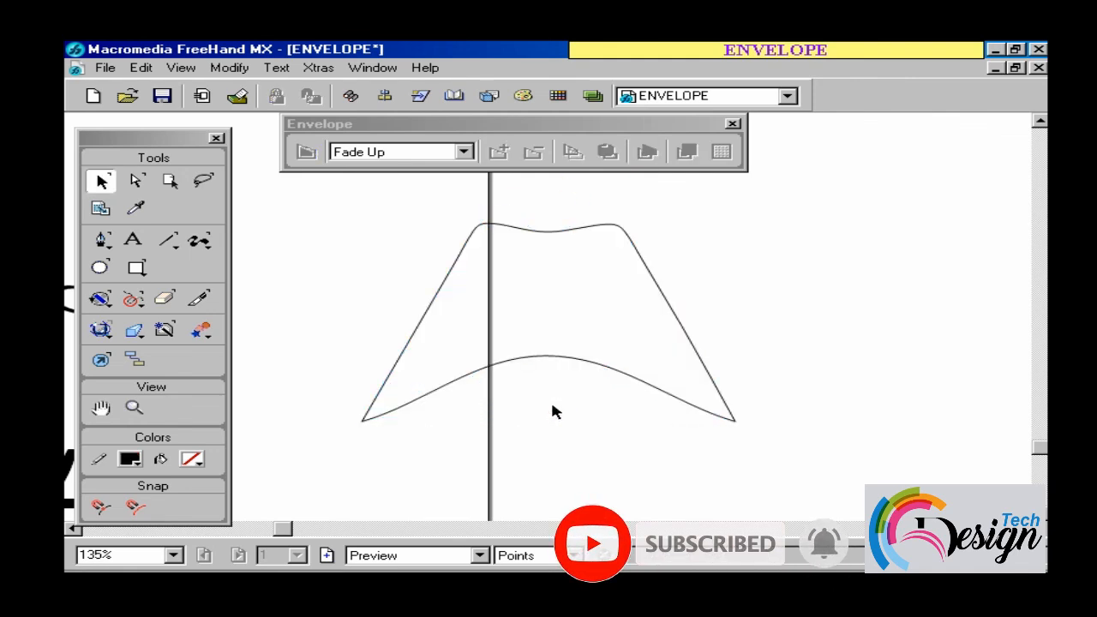
key(z)
alt+click(533, 362)
alt+click(536, 365)
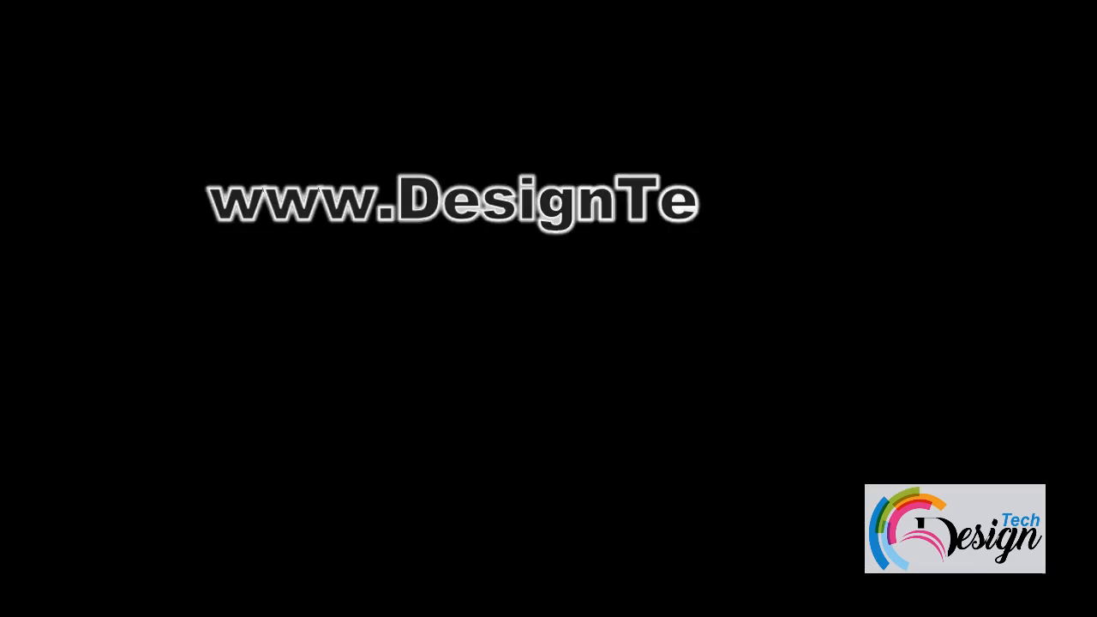